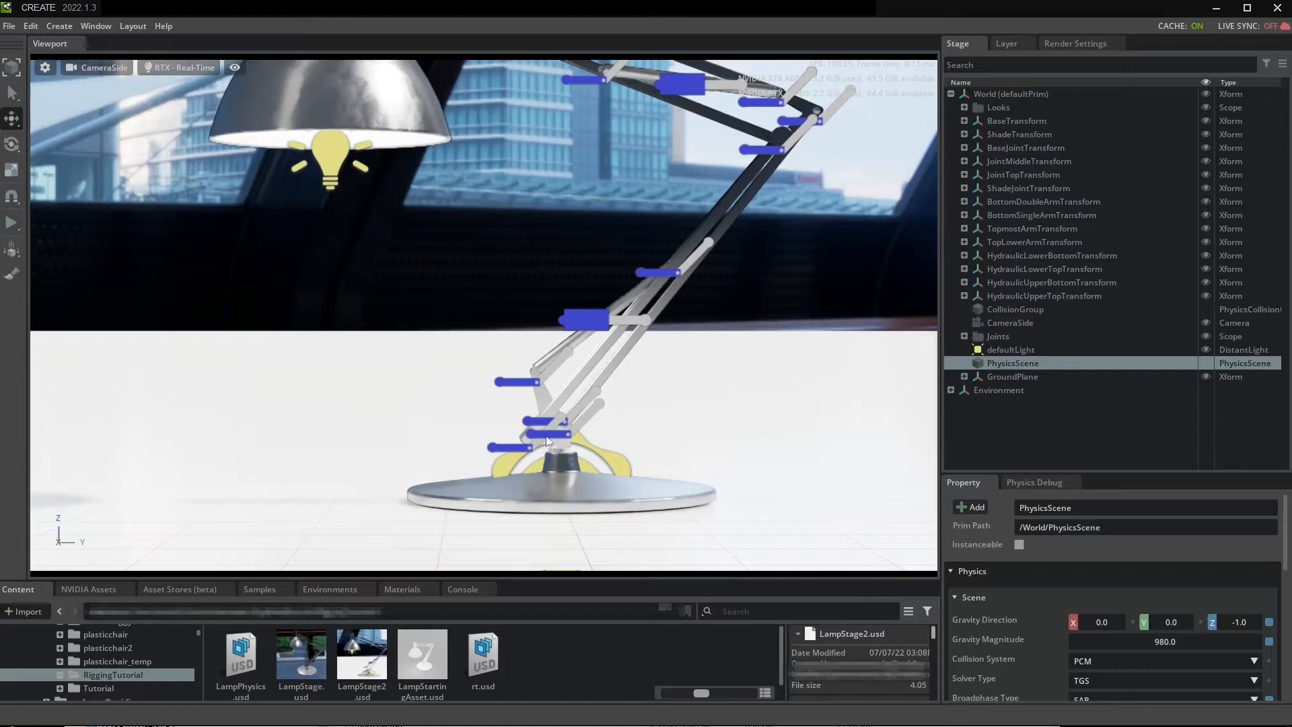
Step: Add an Articulation Root to the lamp's BaseJointTransform and test it with a short run of the physics simulation
left_click(543, 397)
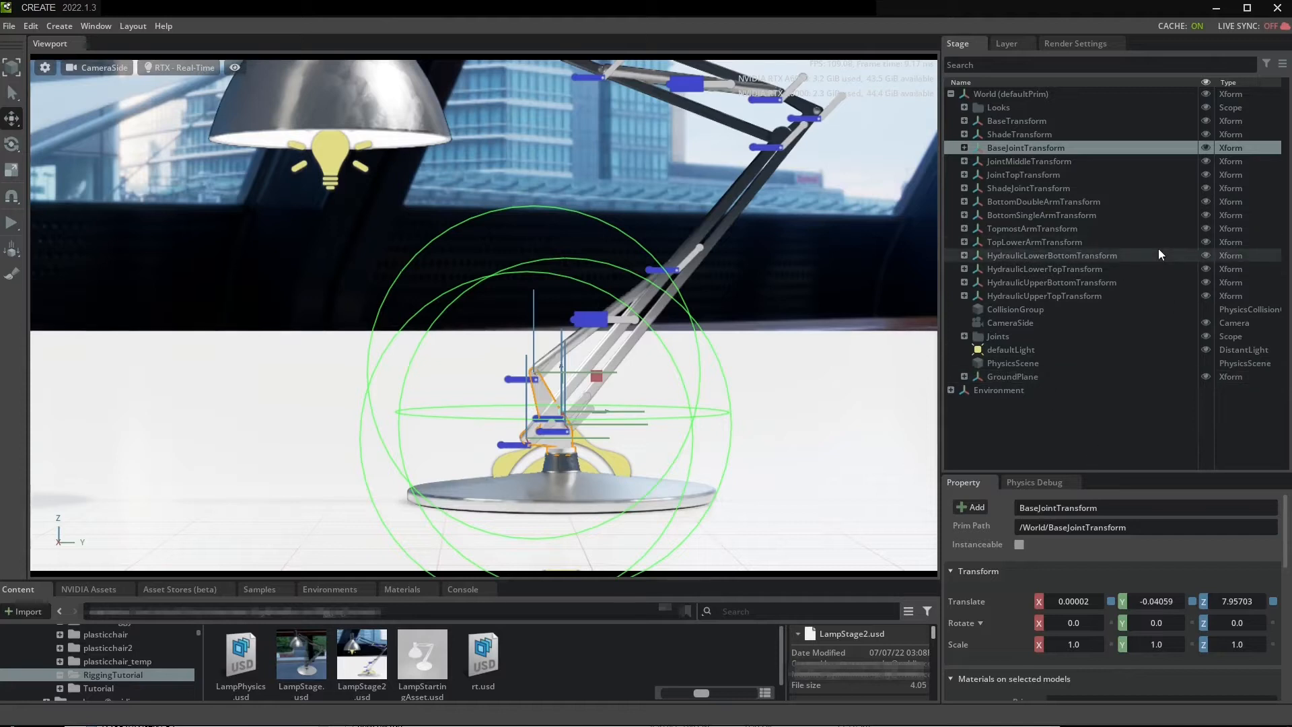
right_click(1090, 148)
mouse_move(1119, 191)
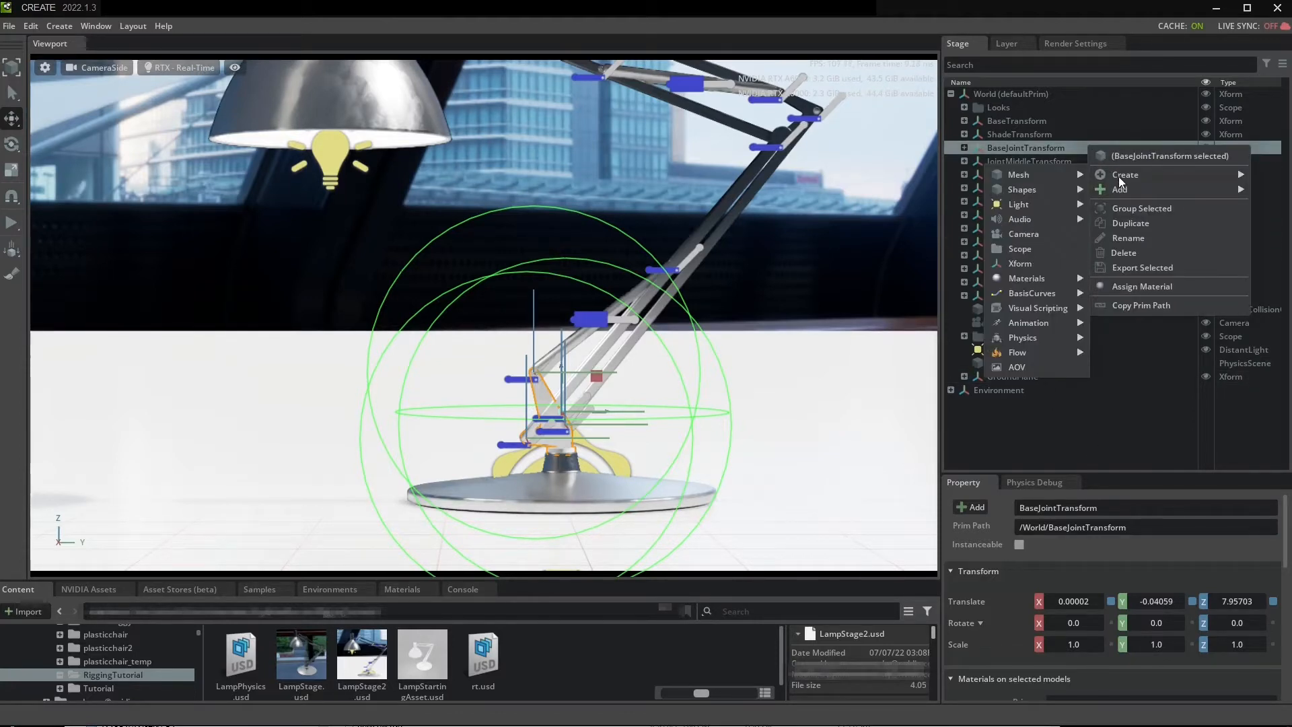
mouse_move(1044, 252)
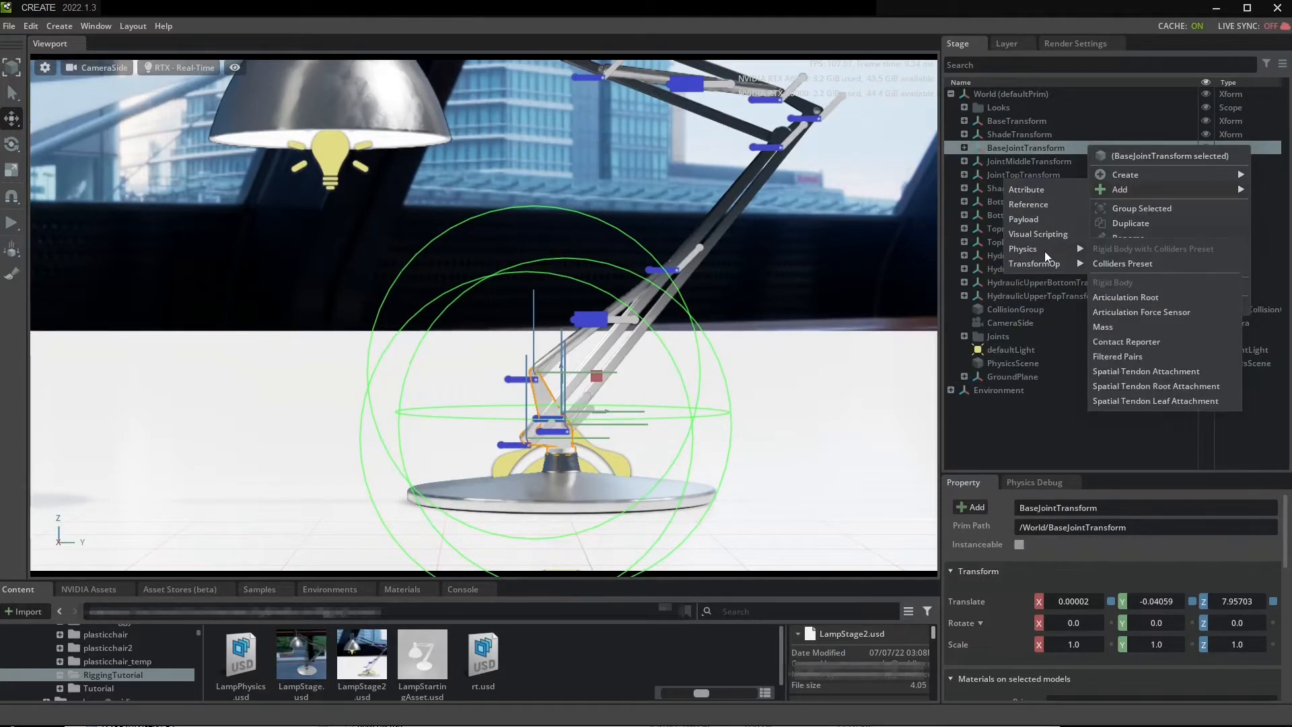
left_click(1158, 297)
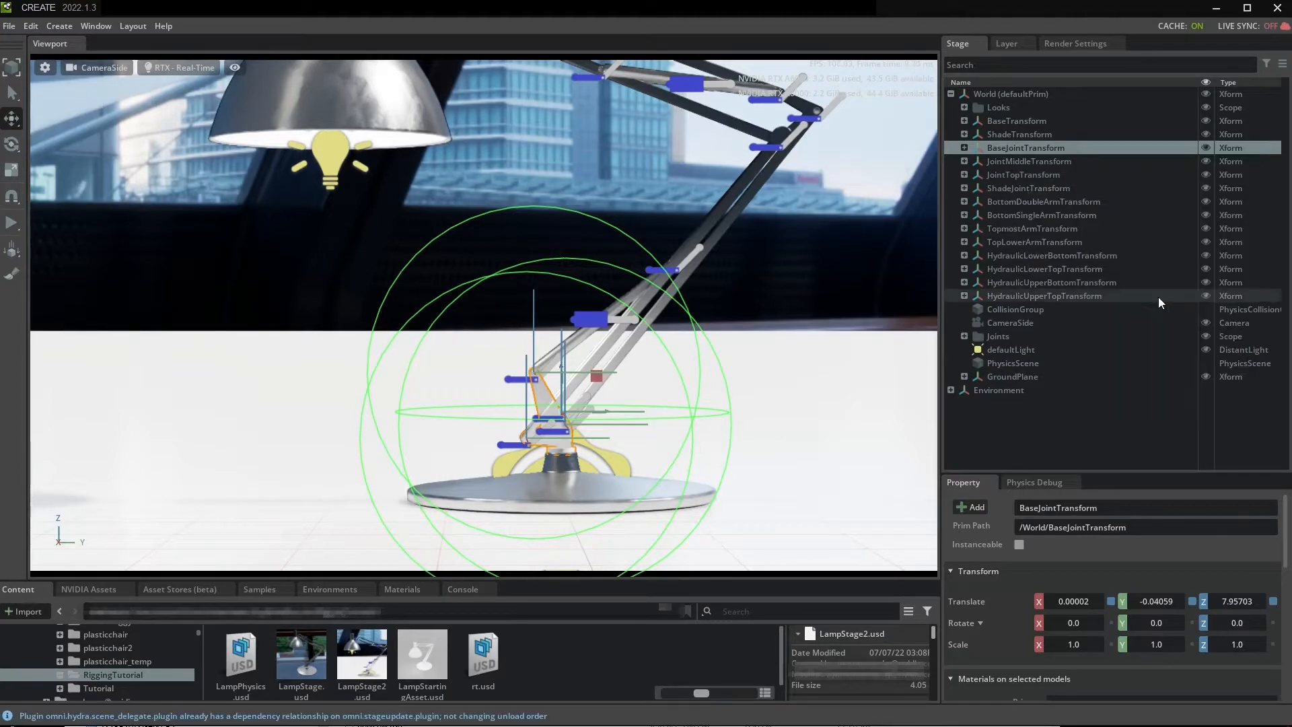
left_click(10, 222)
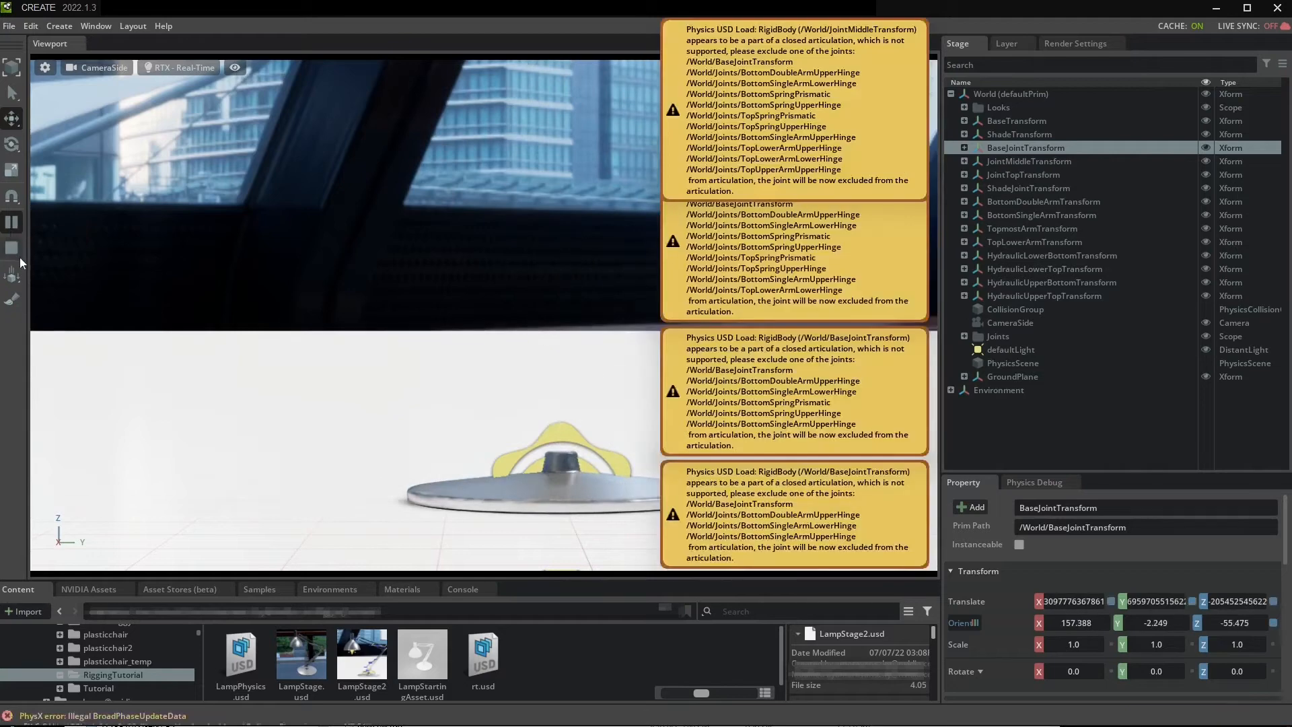
left_click(15, 255)
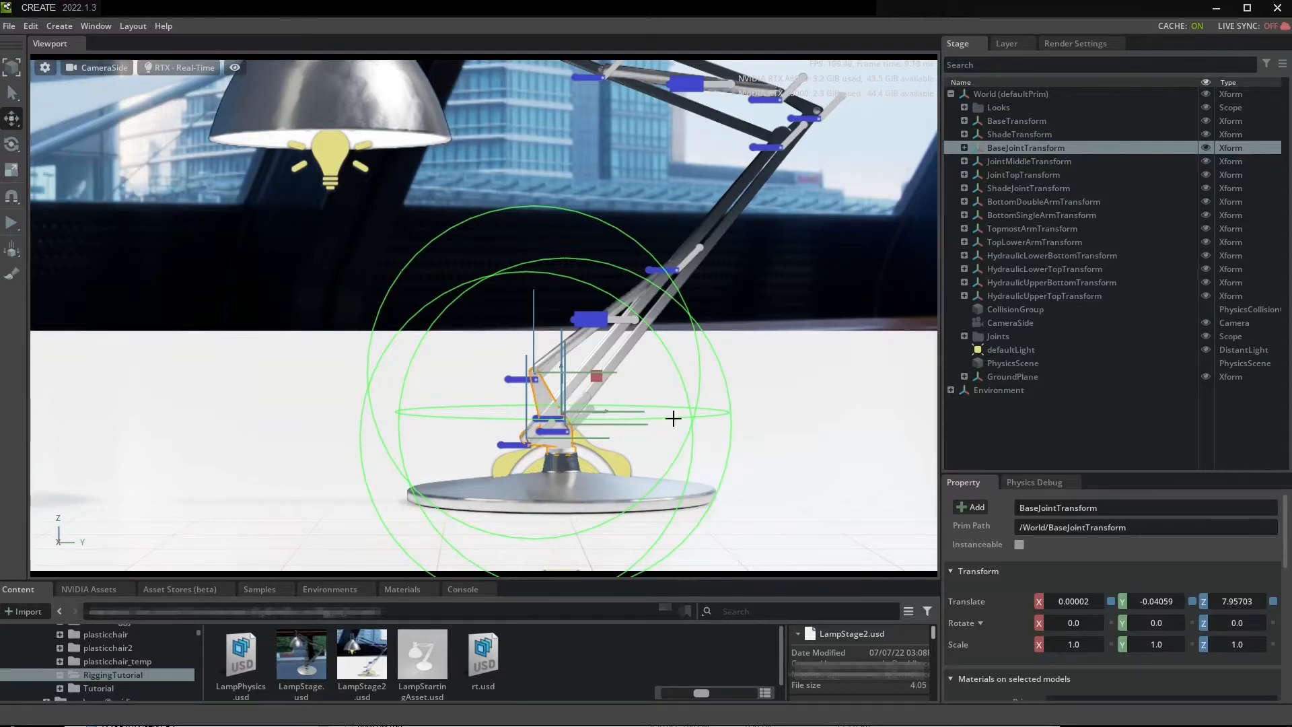
Step: Exclude the BottomSpringLowerHinge joint near the lamp base from the articulation
scroll(673, 418, "up", 2)
middle_click_drag(707, 441, 566, 369)
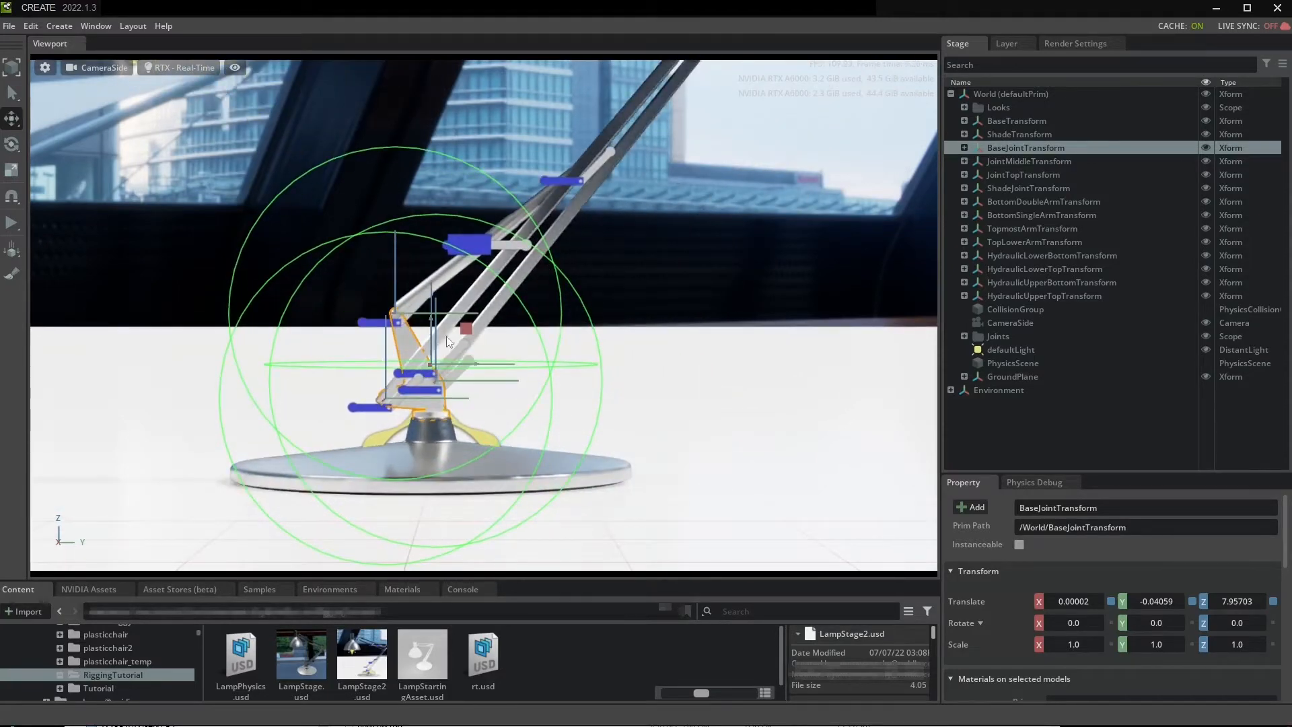
left_click(964, 336)
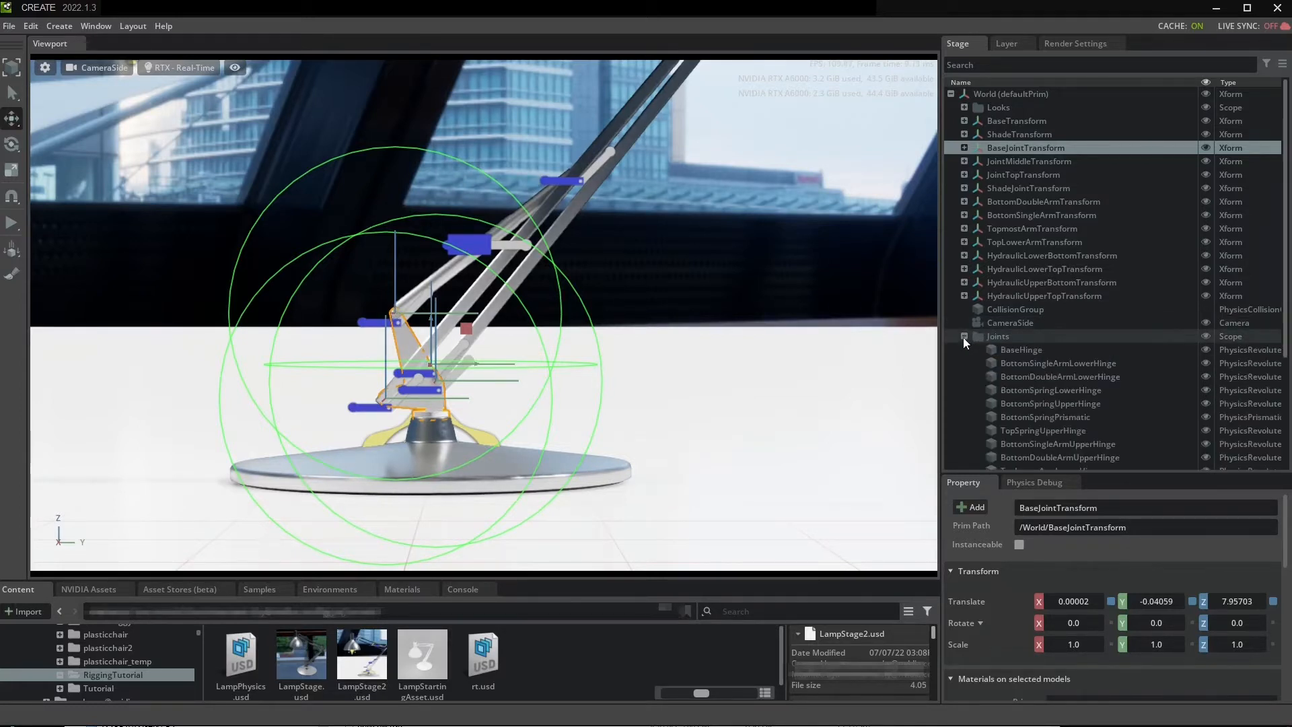
scroll(362, 350, "up", 3)
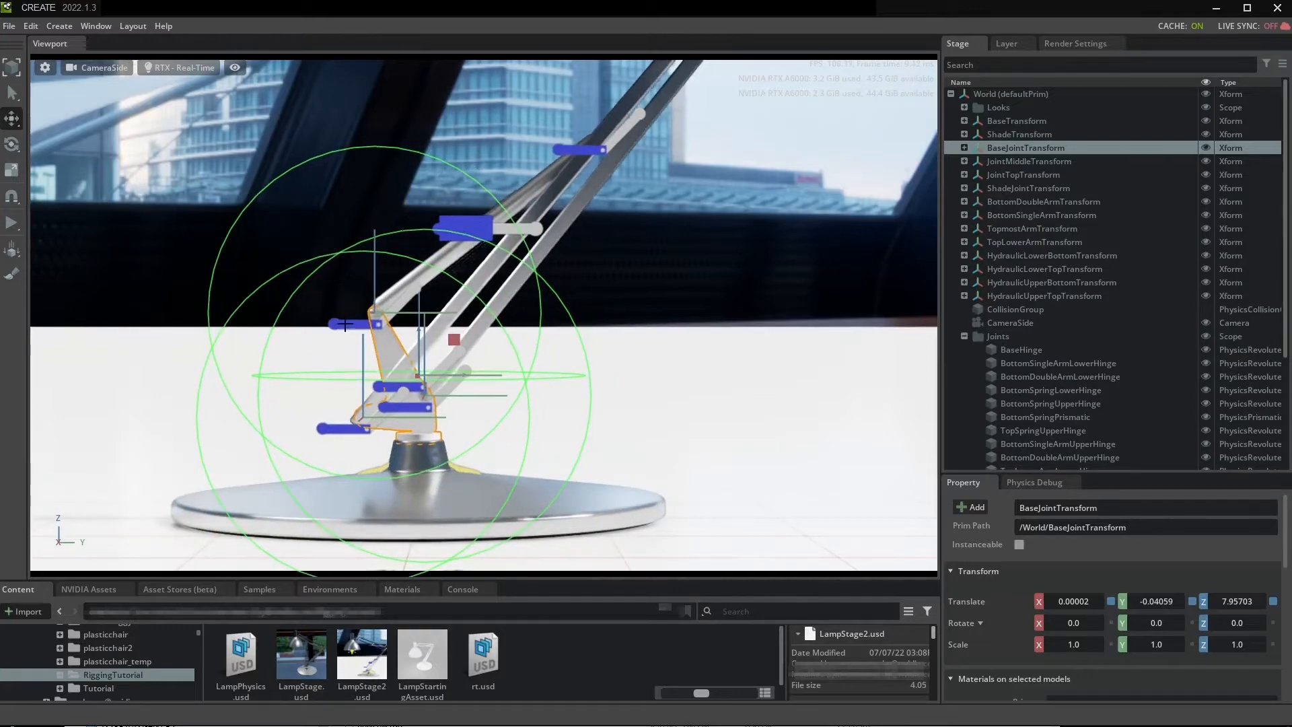
left_click(345, 327)
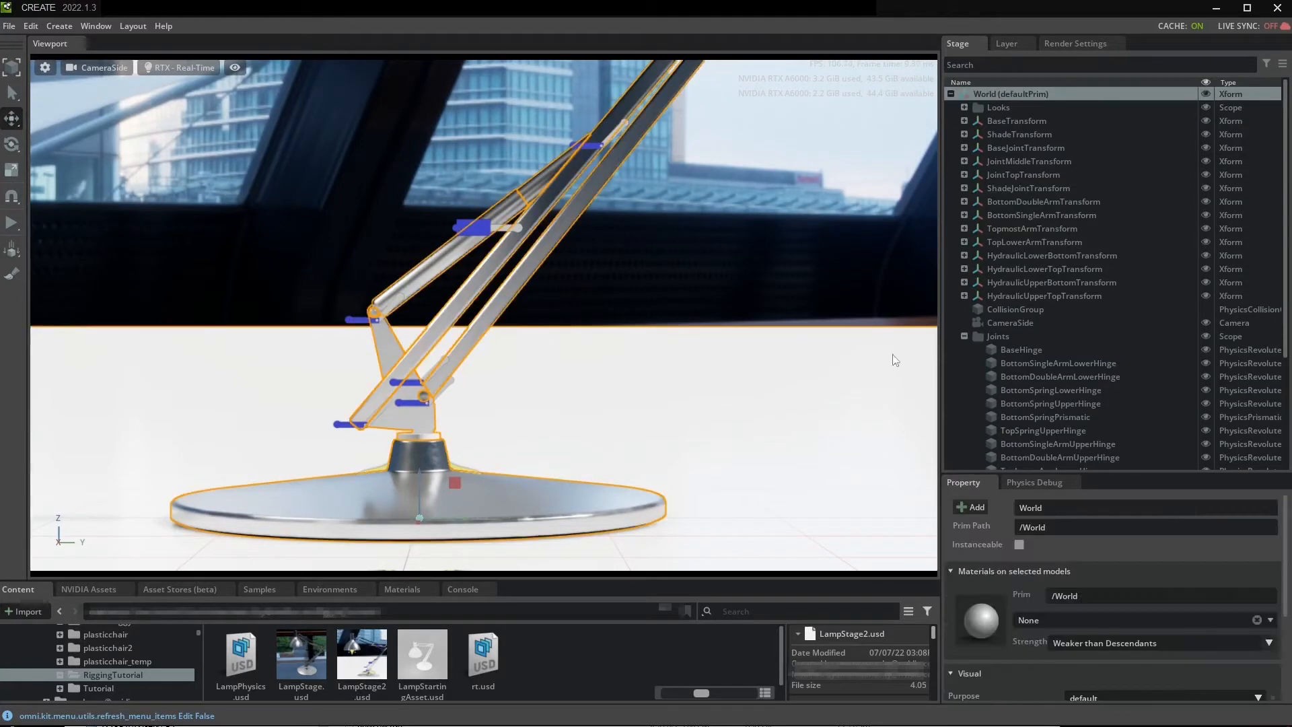
scroll(959, 362, "down", 4)
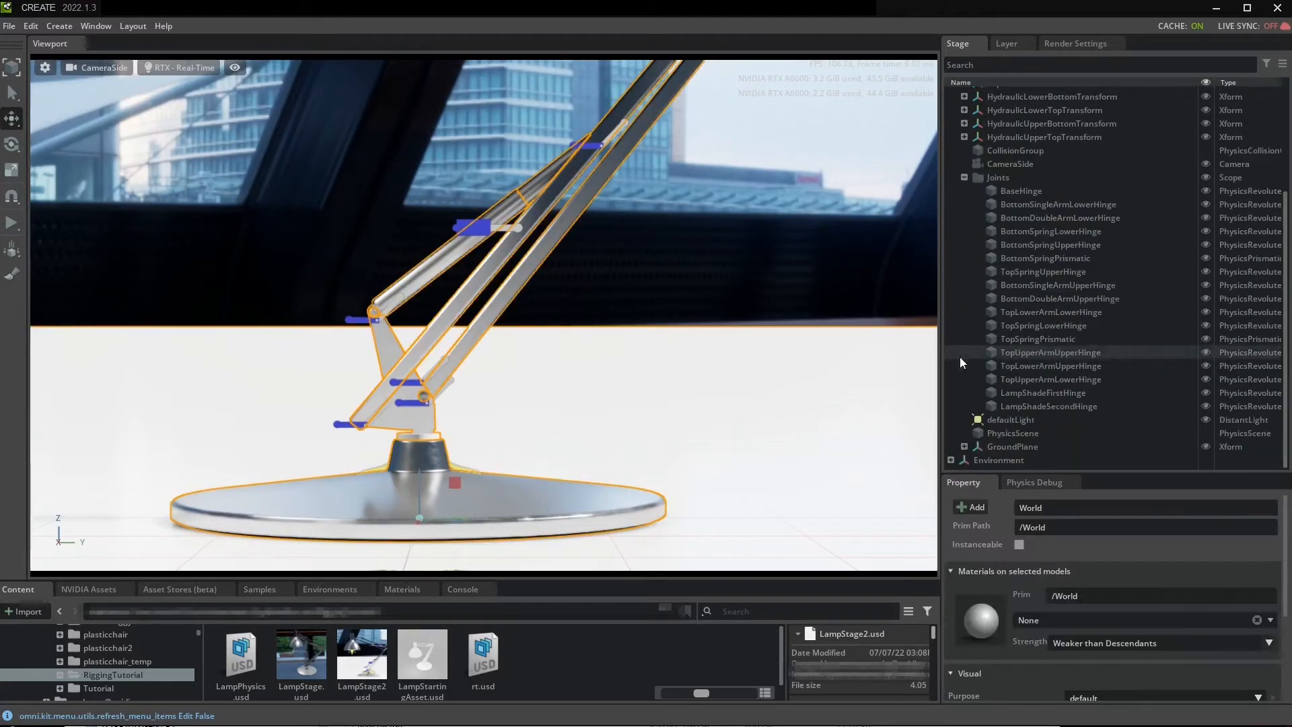
left_click(1042, 192)
left_click(1053, 203)
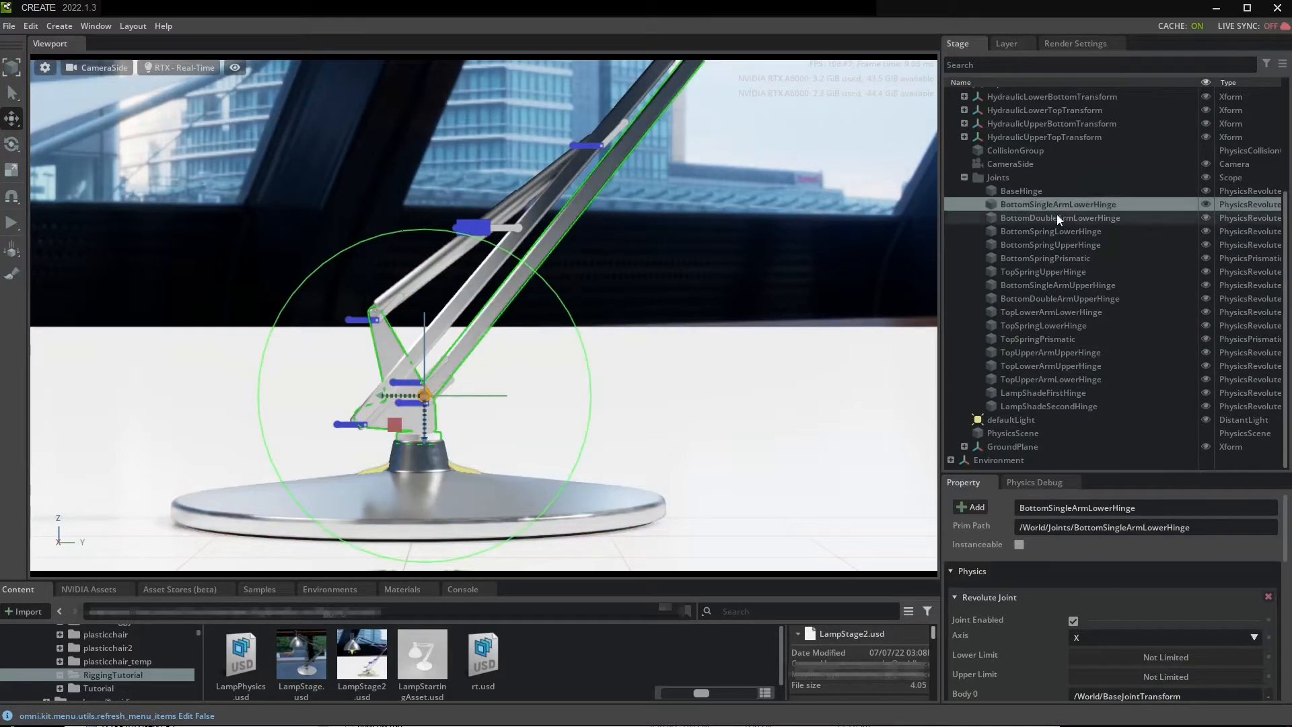
left_click(1057, 216)
left_click(1059, 232)
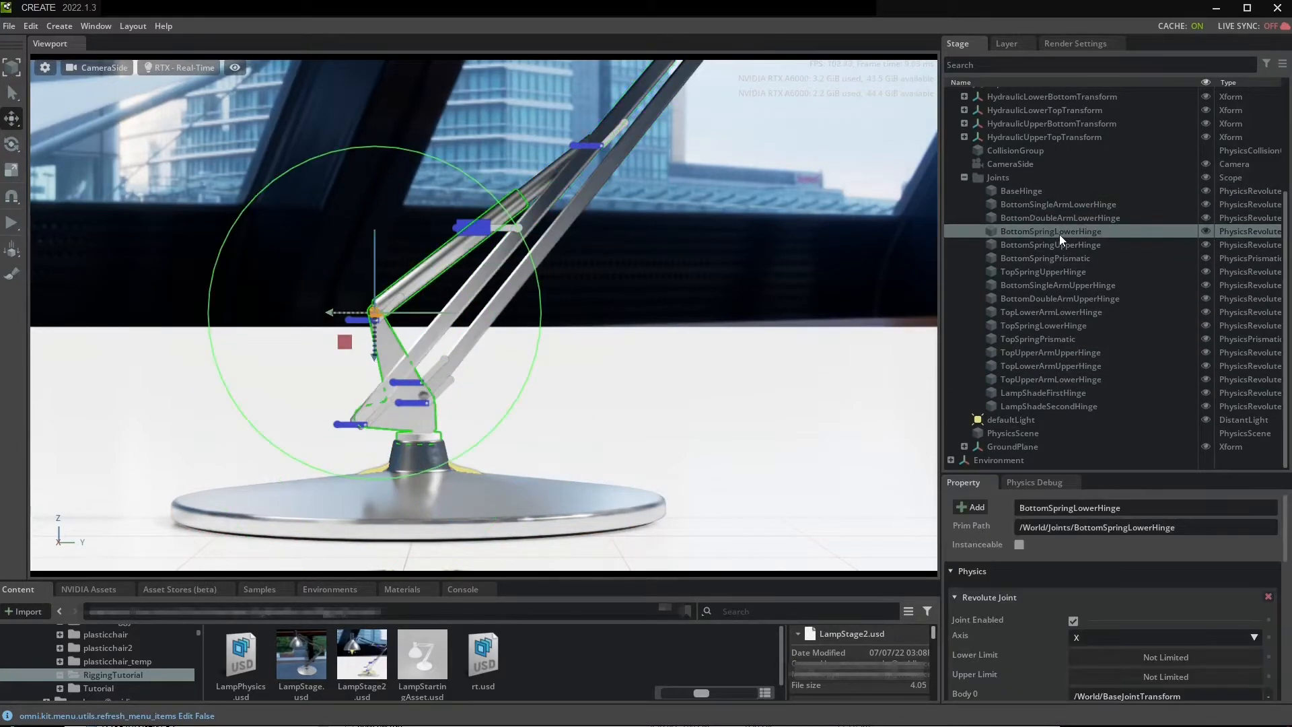
scroll(1036, 580, "down", 3)
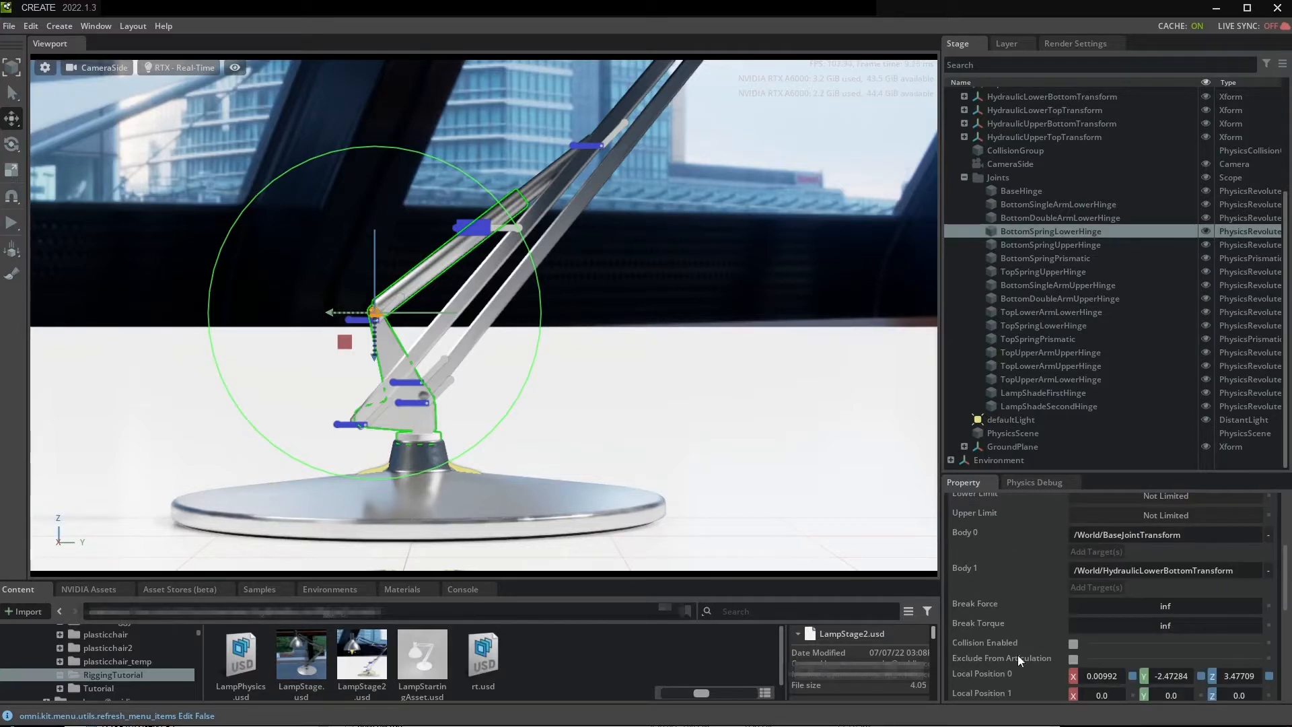
left_click(1072, 659)
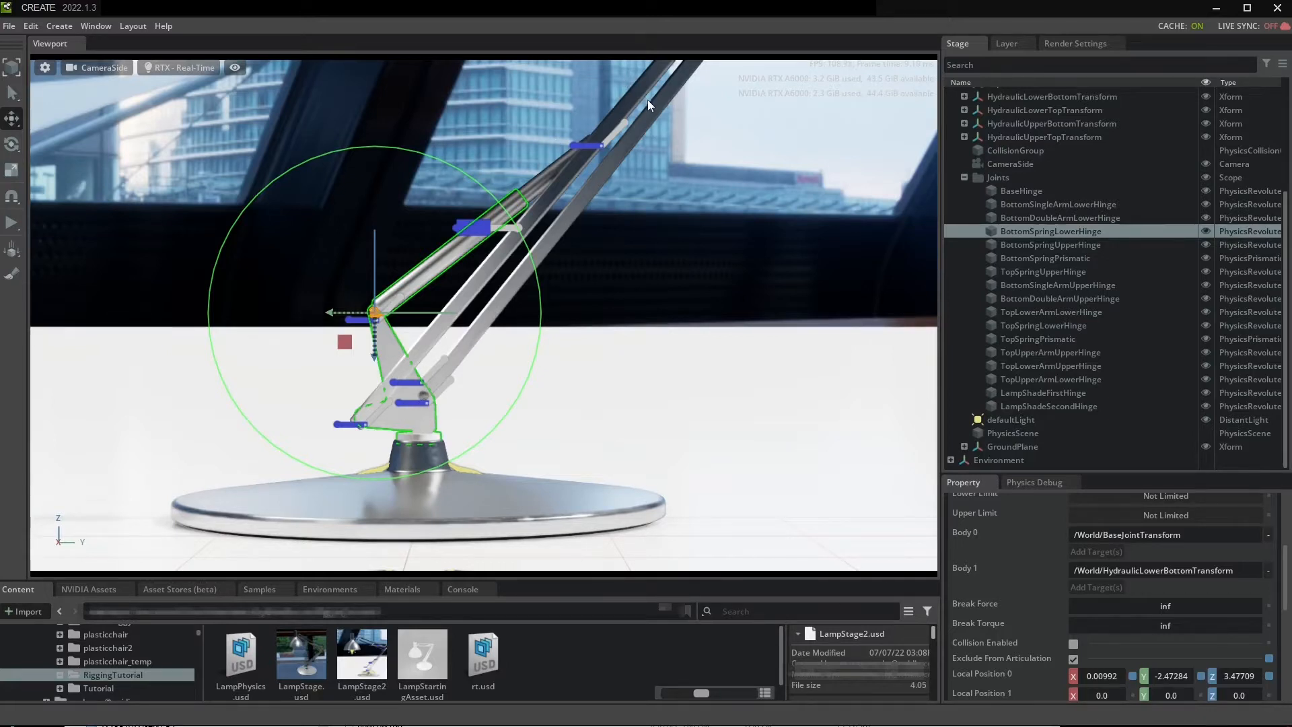
Step: Exclude the BottomSingleArmLowerHinge joint at the lamp base from the articulation
middle_click_drag(690, 203, 714, 163)
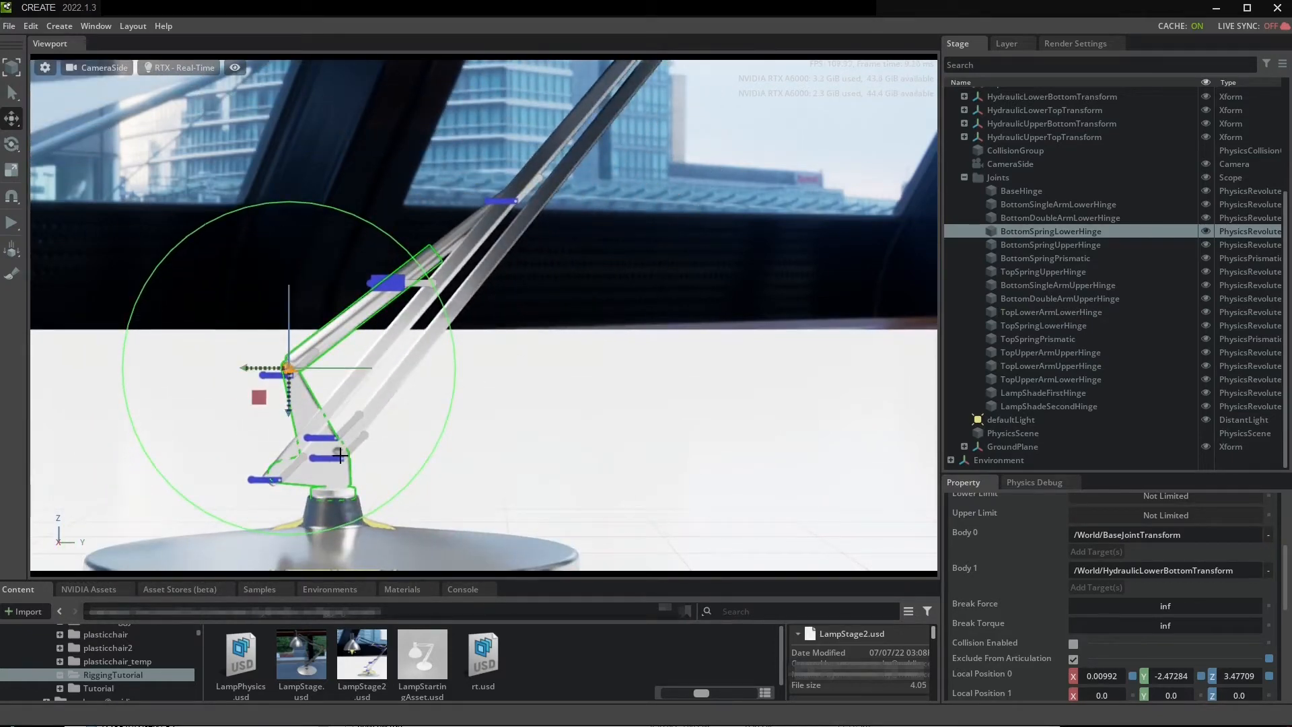
middle_click_drag(386, 457, 420, 400)
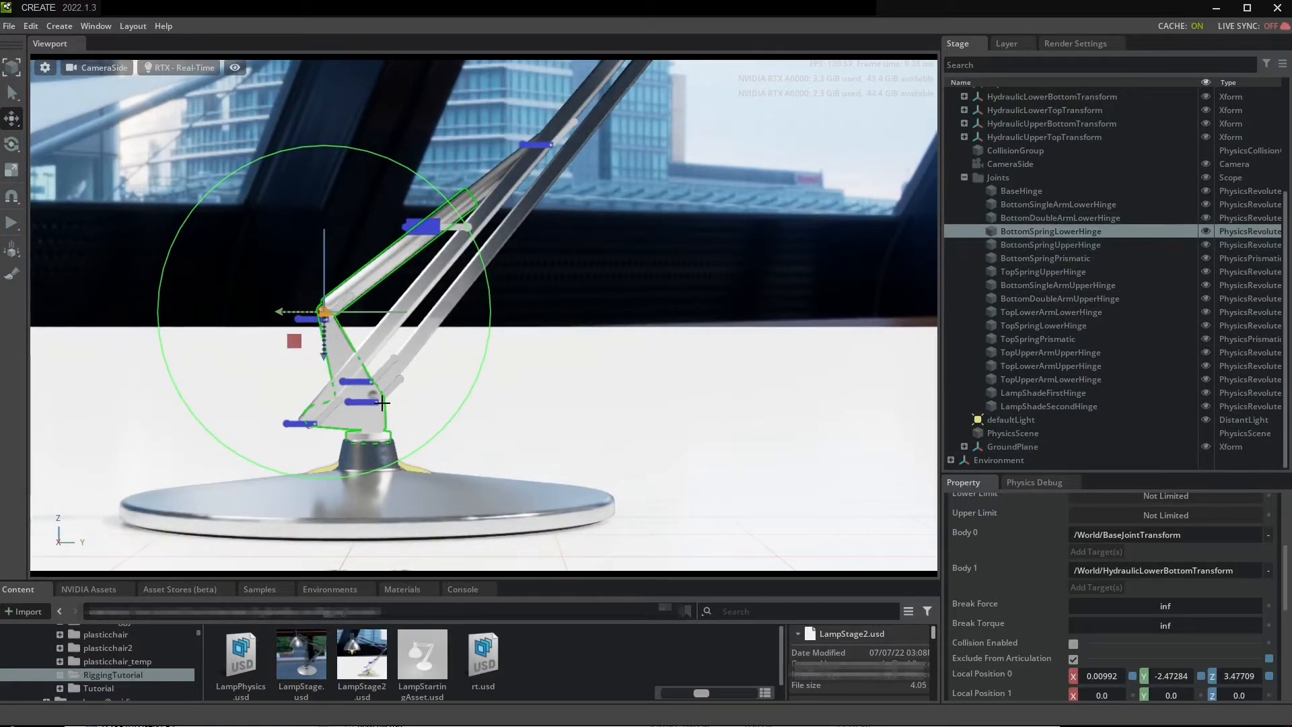
left_click(1072, 245)
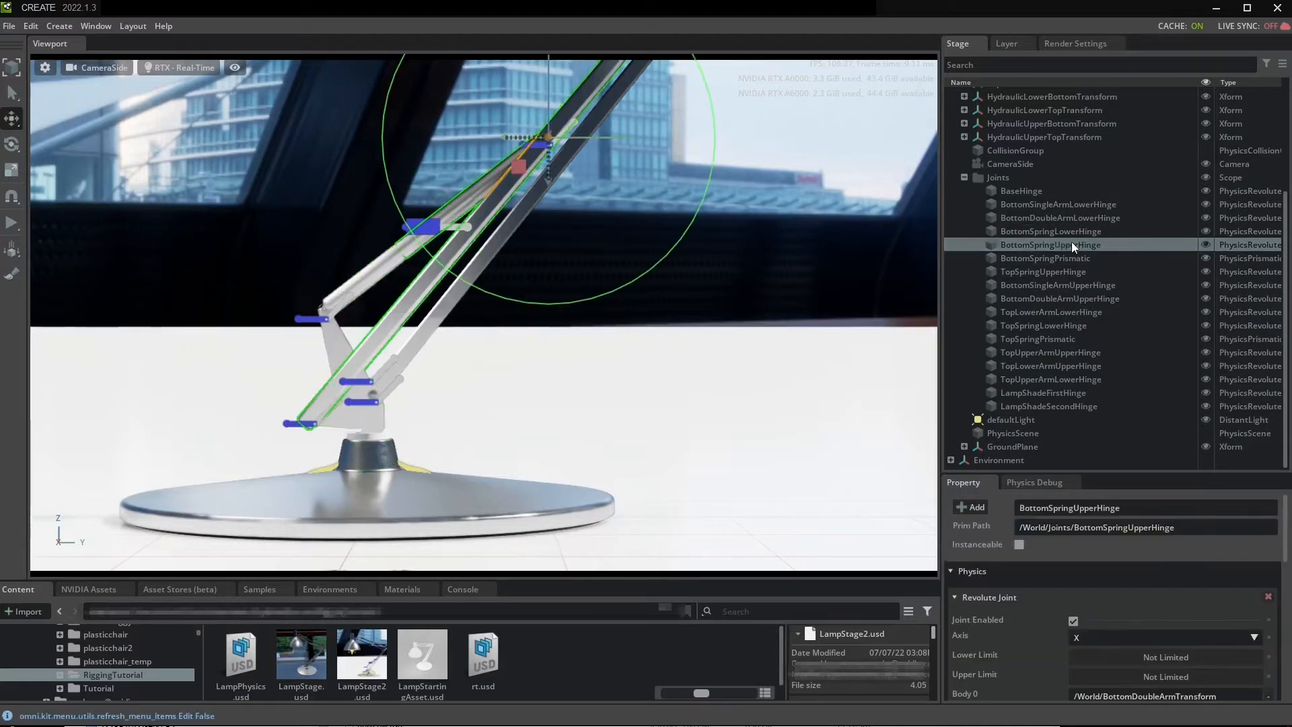
left_click(1050, 220)
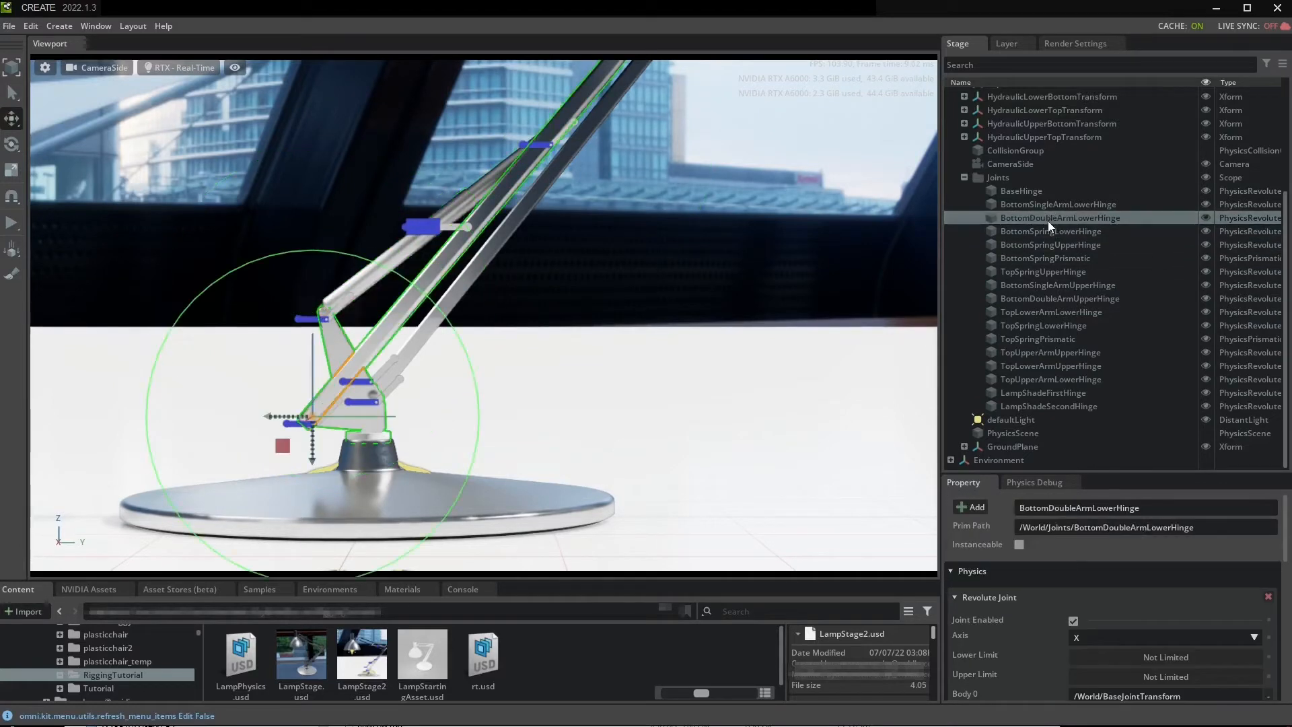
left_click(1040, 205)
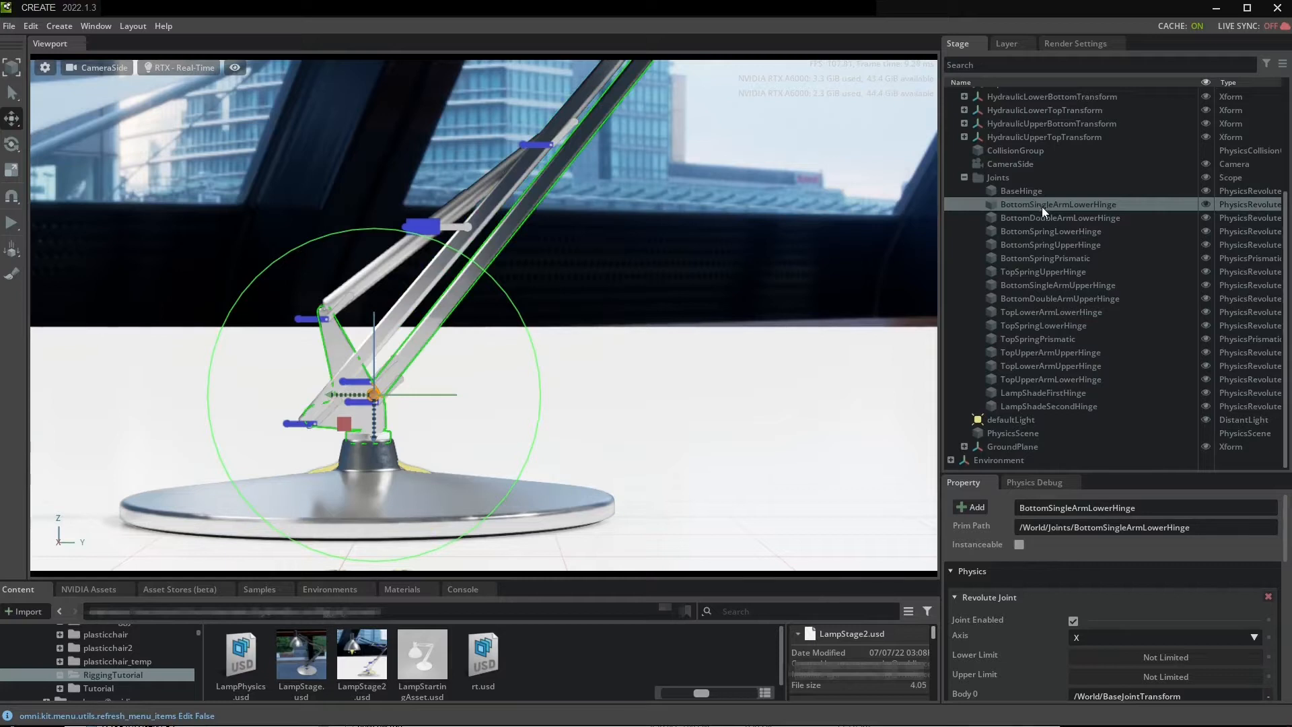
scroll(1086, 639, "down", 5)
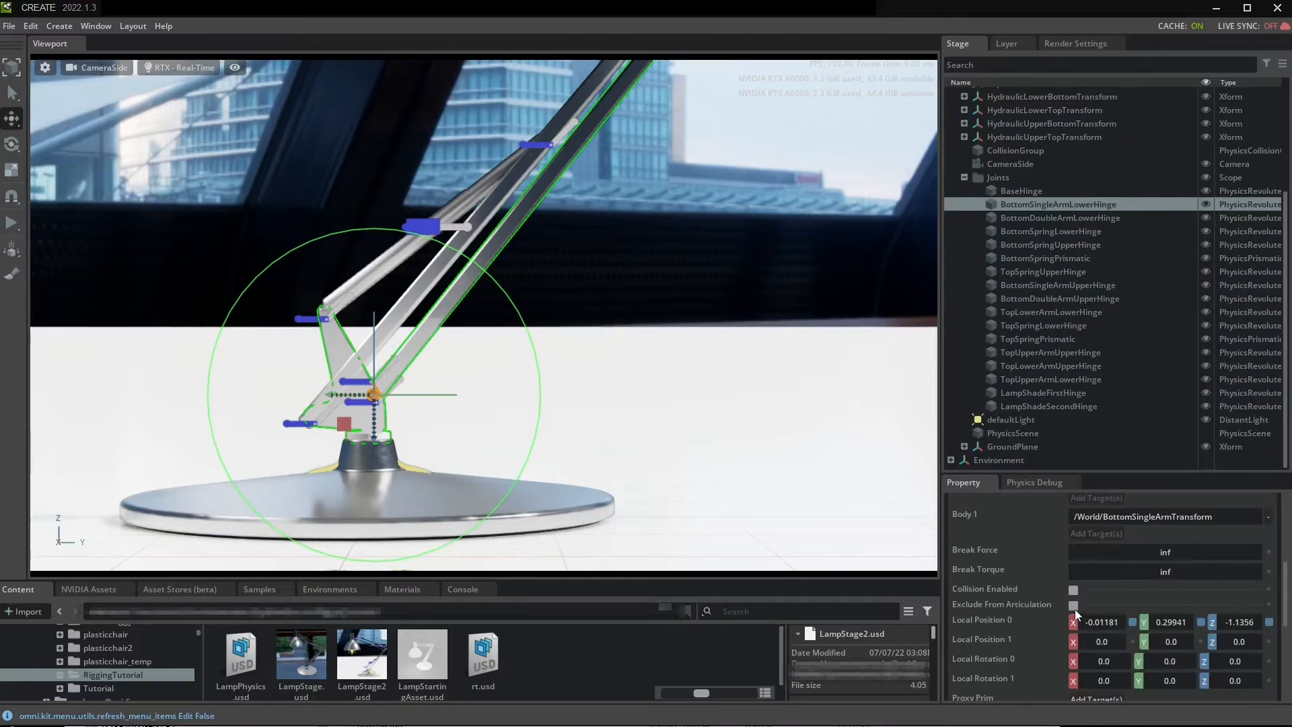
left_click(1074, 605)
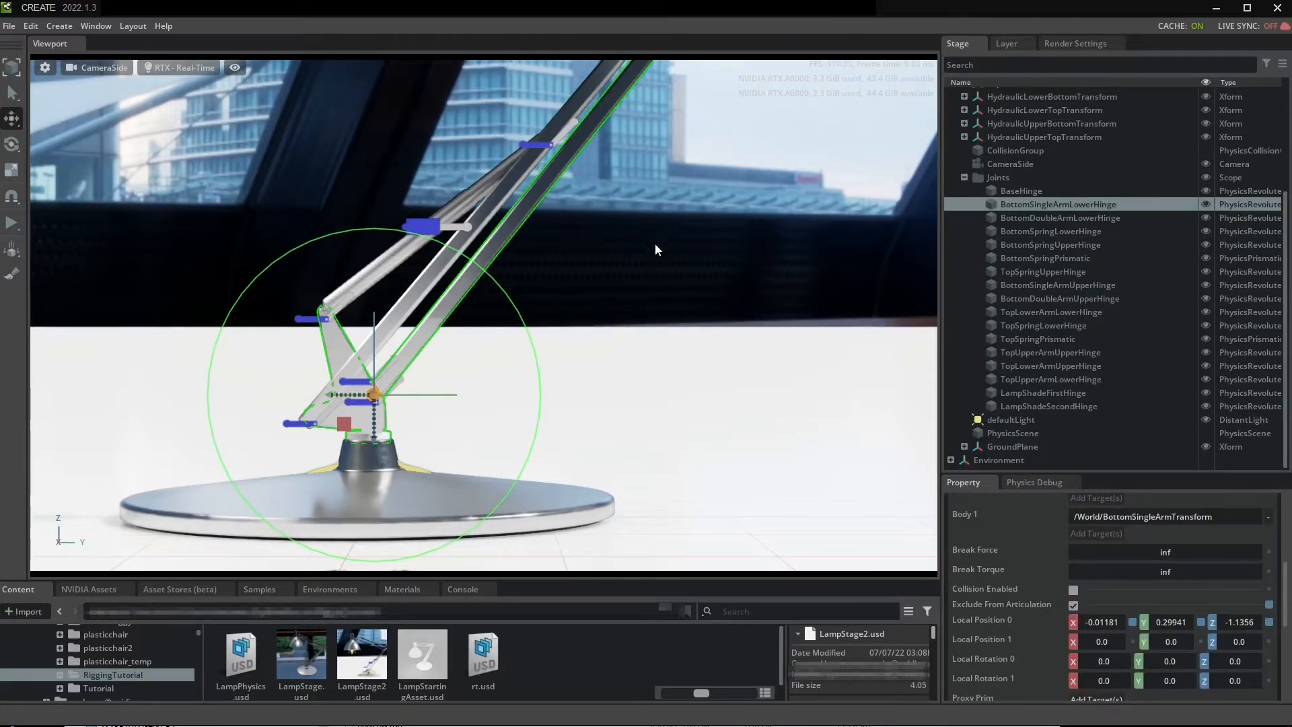
Step: Exclude the TopSpringUpperHinge joint on the lamp's upper arm from the articulation
middle_click_drag(624, 166, 534, 405)
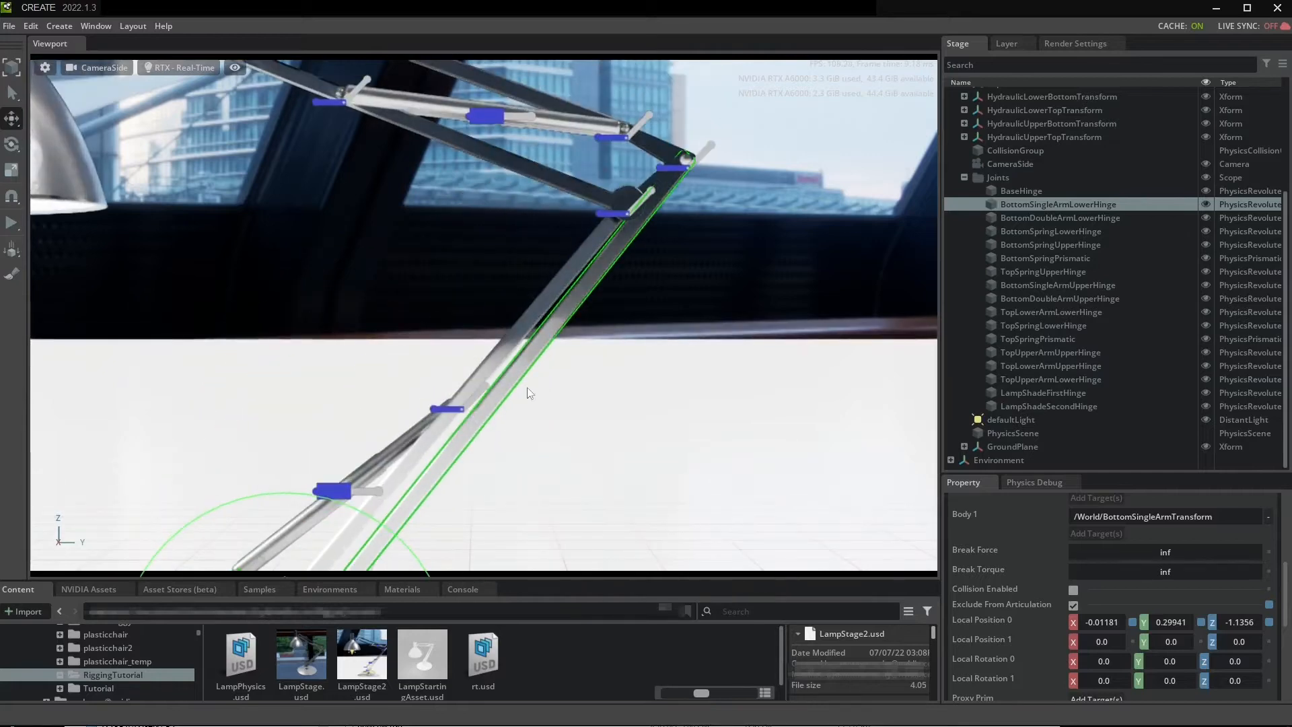
middle_click_drag(708, 178, 709, 384)
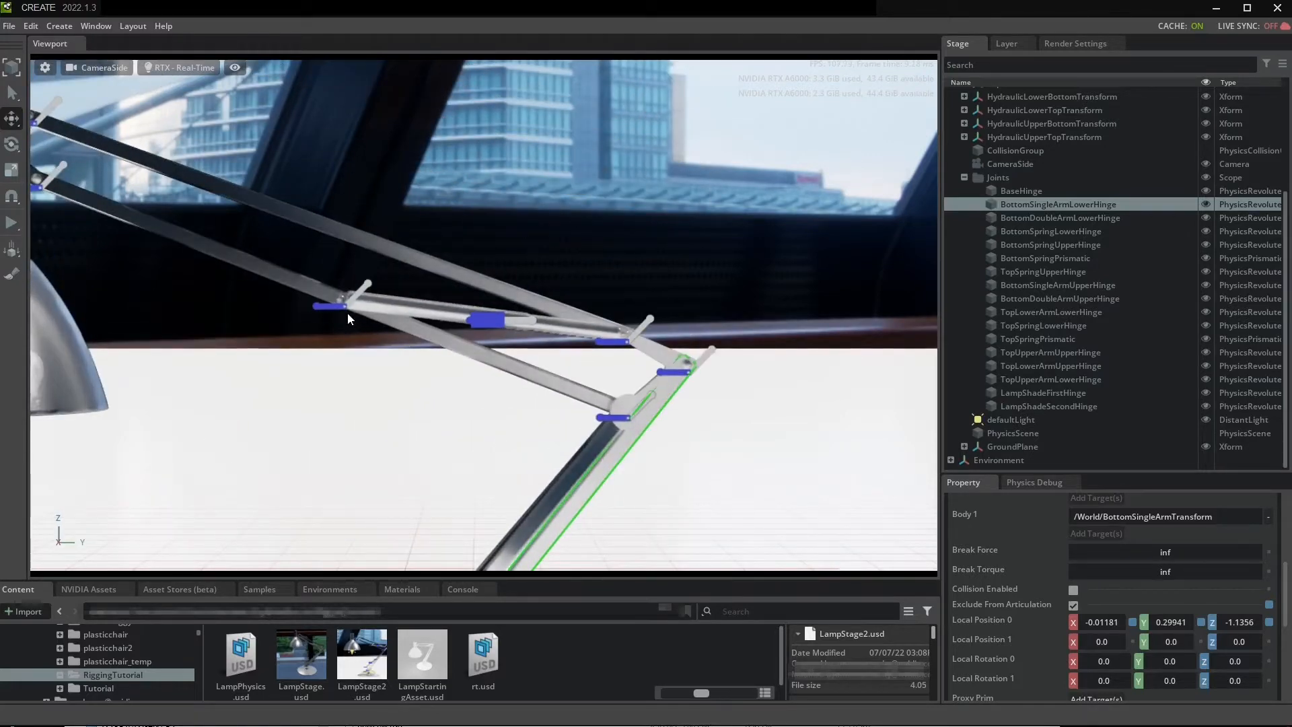
left_click(326, 306)
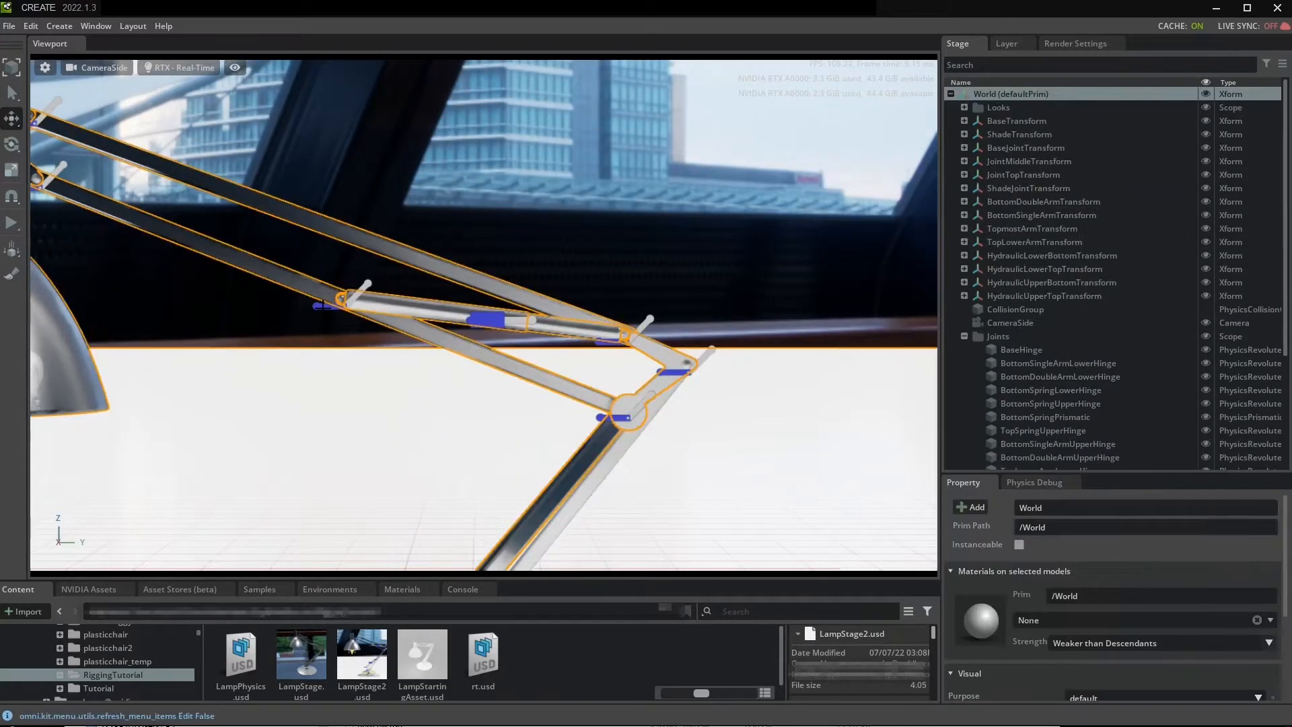
left_click(276, 321)
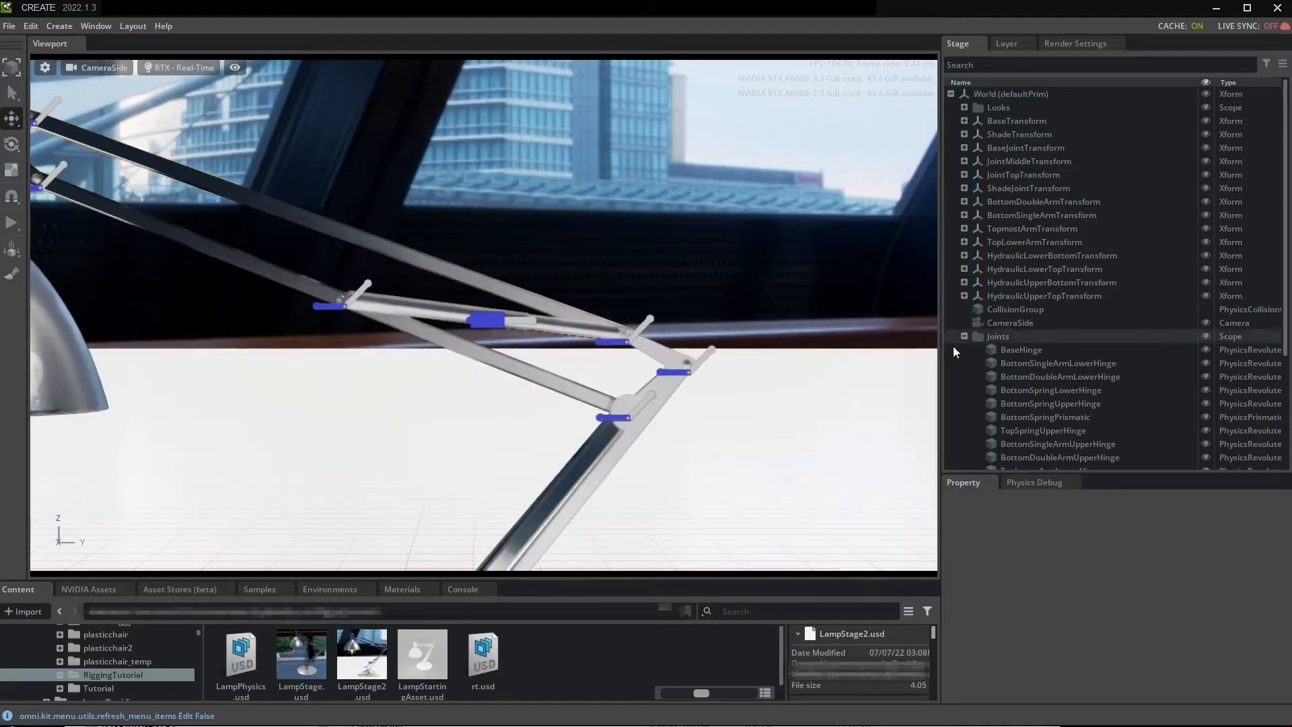
scroll(1157, 406, "down", 3)
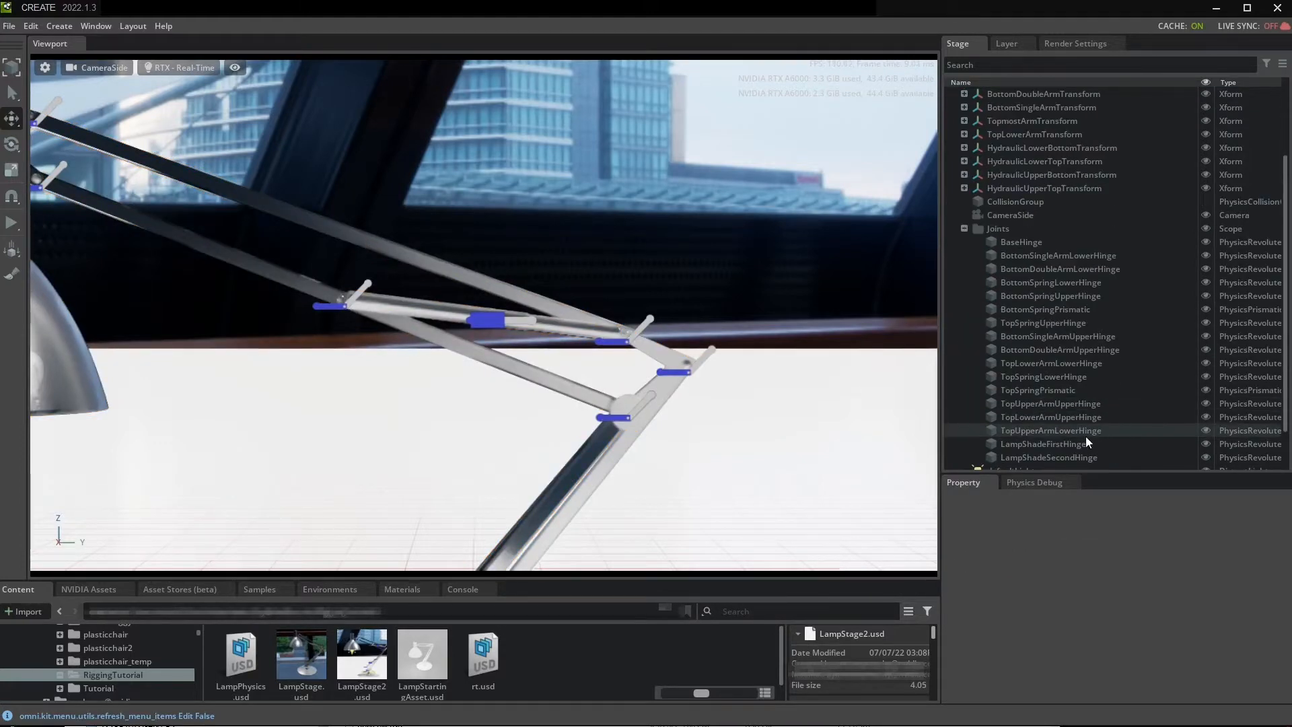
scroll(1085, 436, "down", 2)
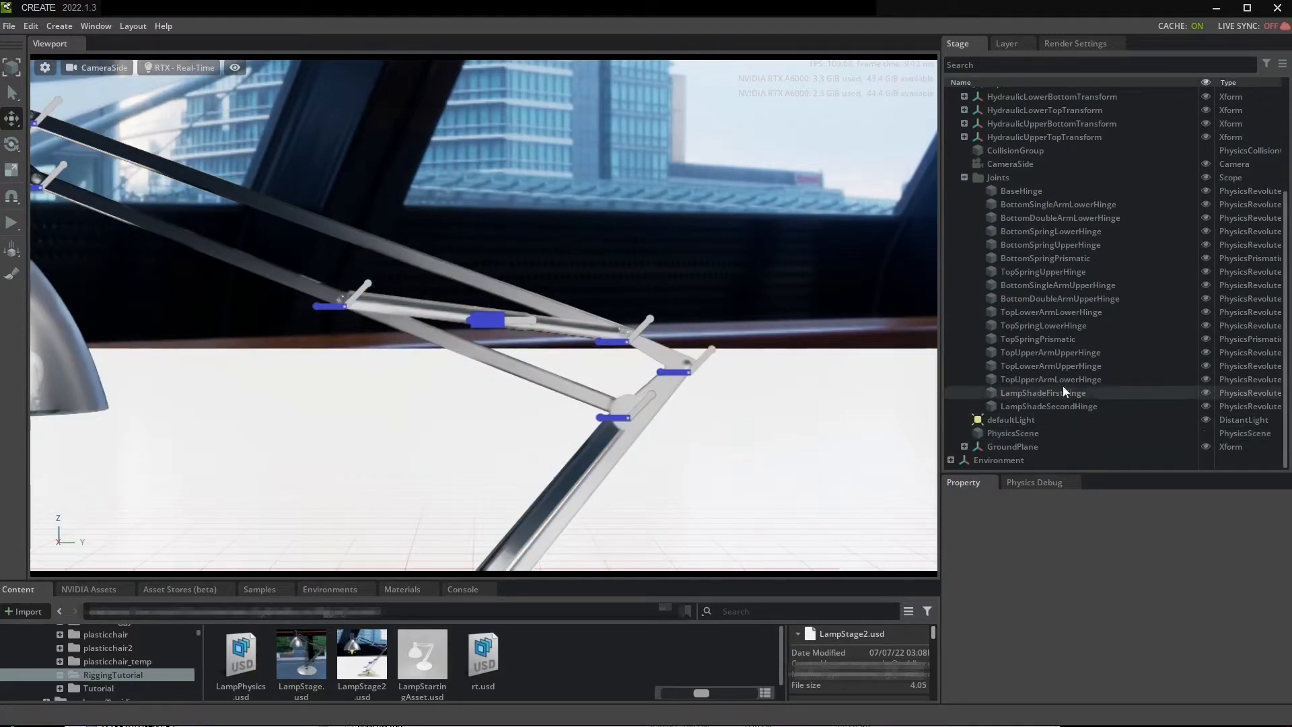
left_click(1059, 325)
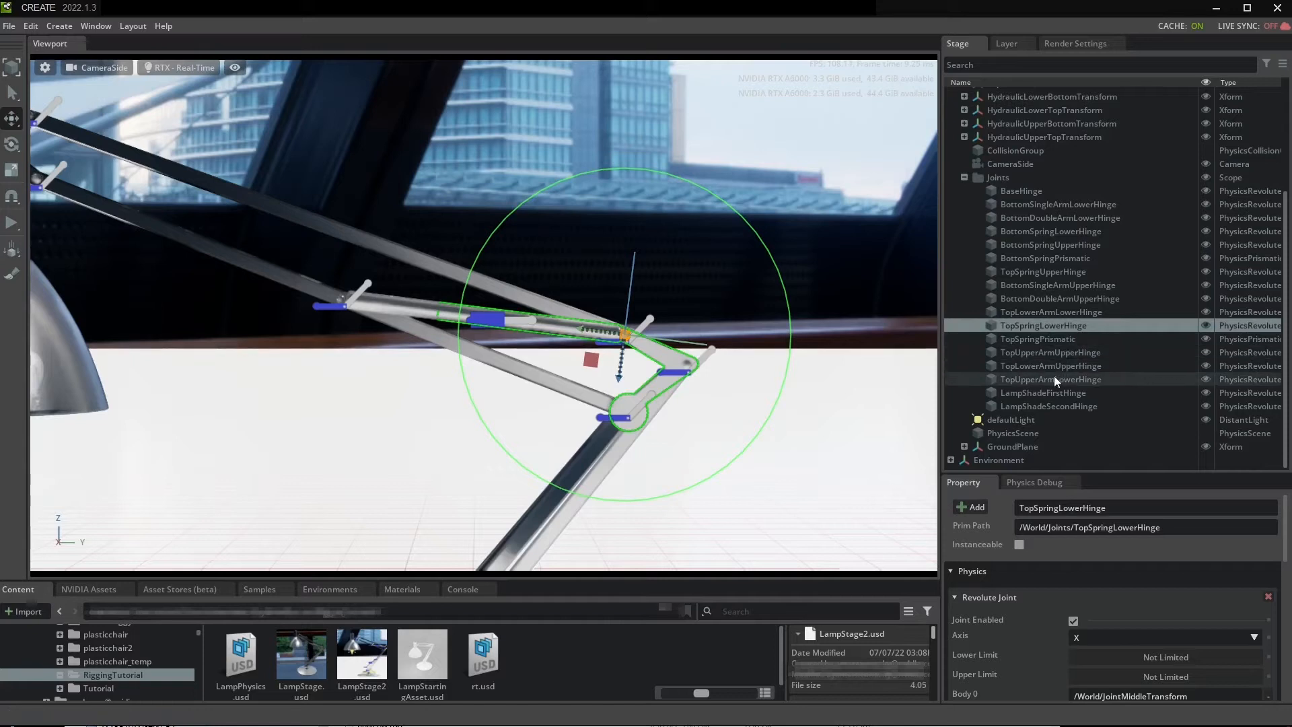
left_click(1041, 273)
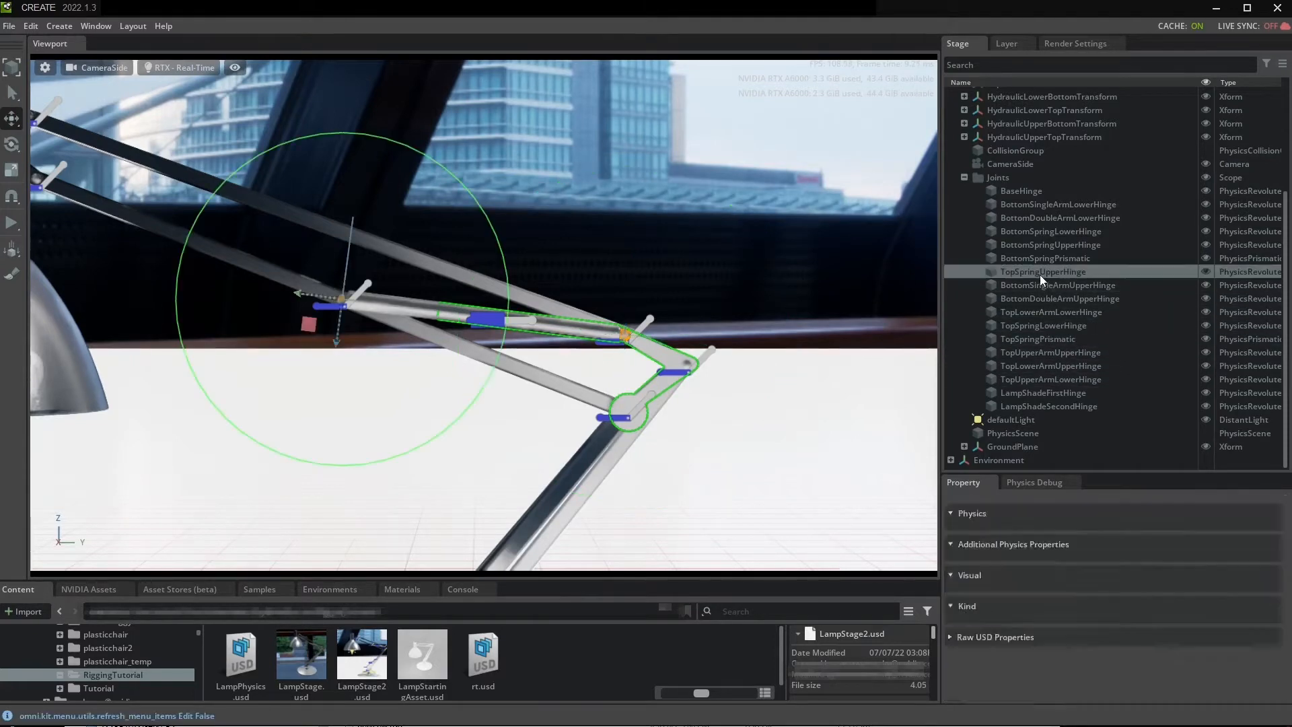
scroll(1075, 599, "down", 8)
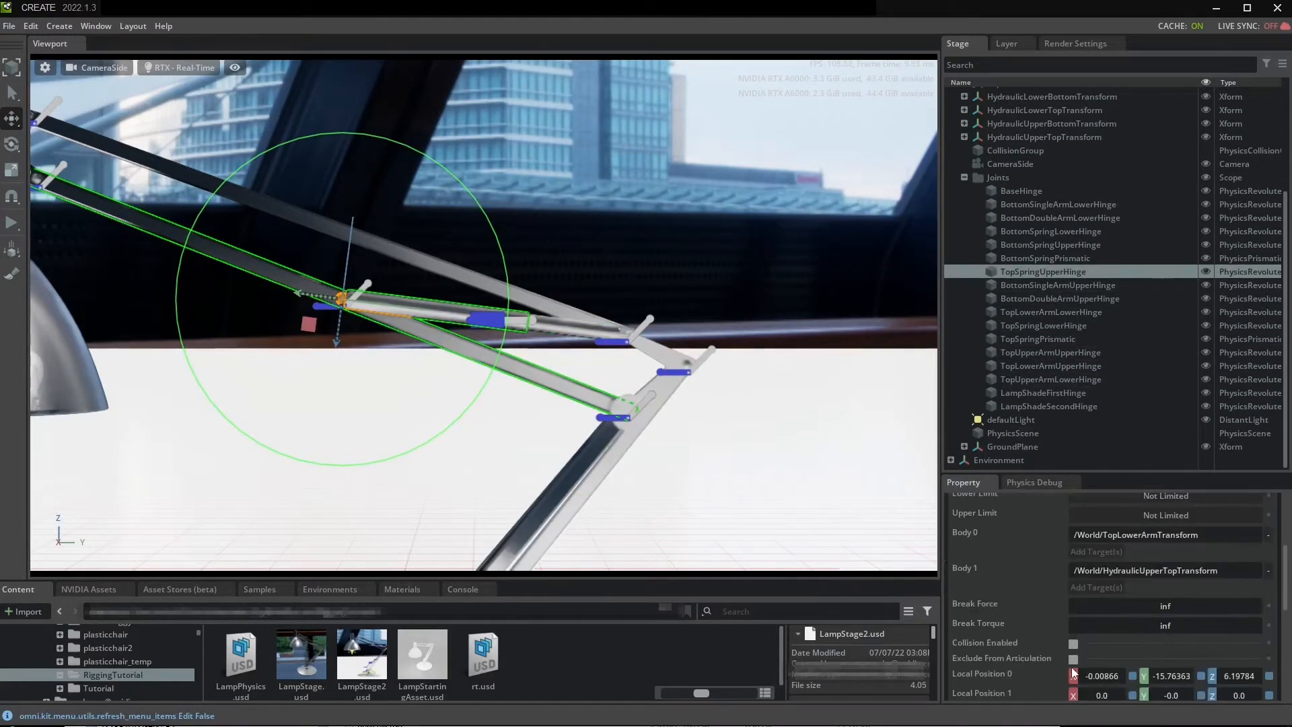
left_click(1075, 658)
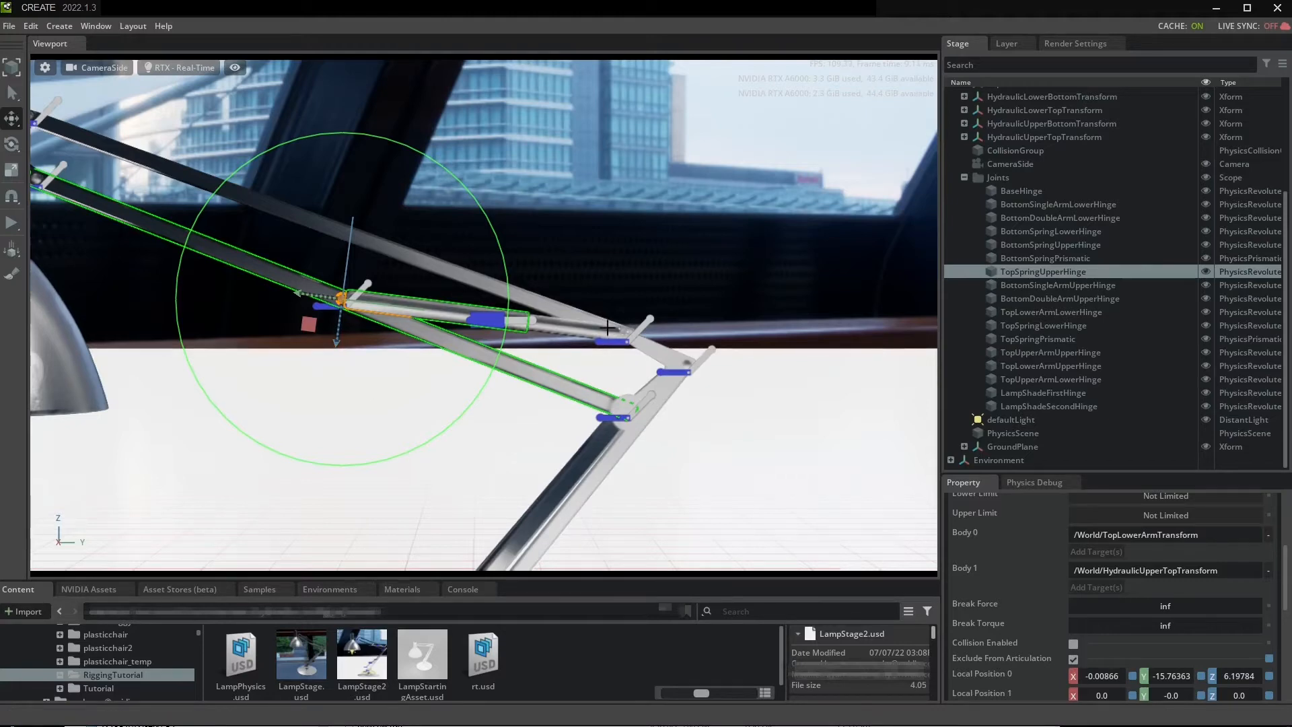
Step: Exclude the TopLowerArmUpperHinge joint near the lamp shade from the articulation
middle_click_drag(406, 301, 724, 380)
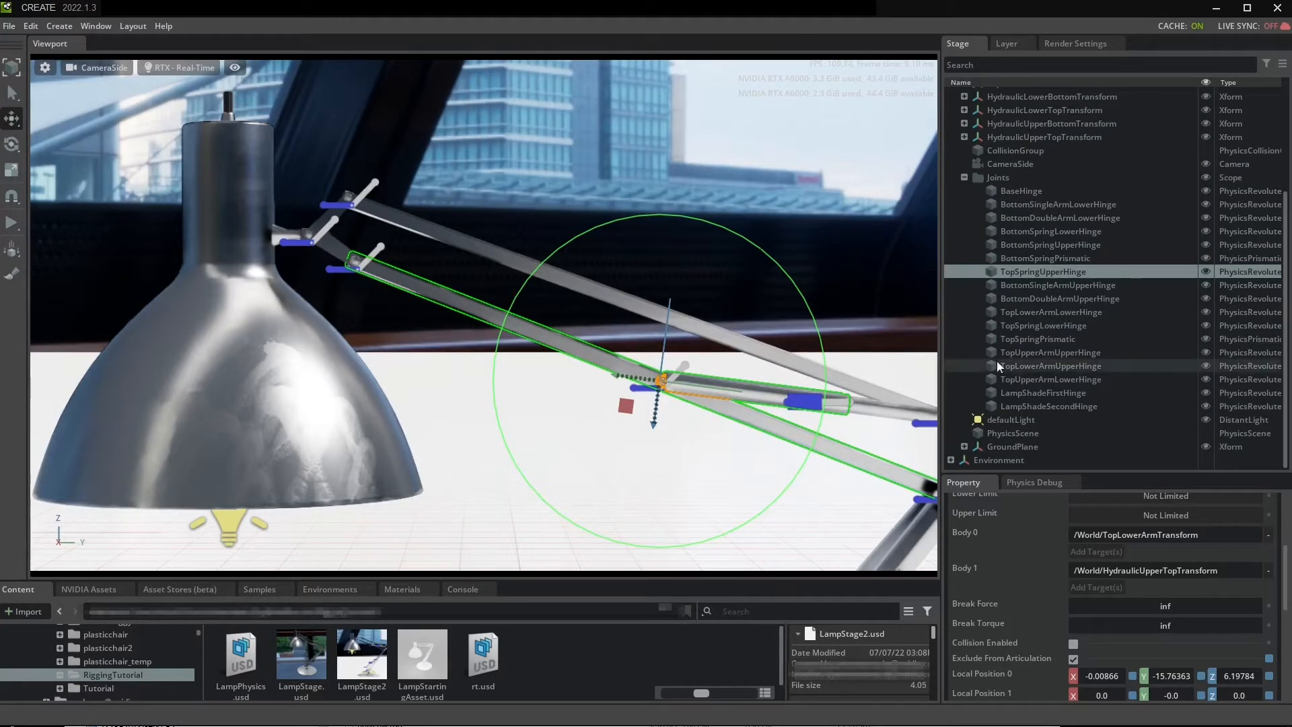
left_click(1056, 401)
left_click(1046, 393)
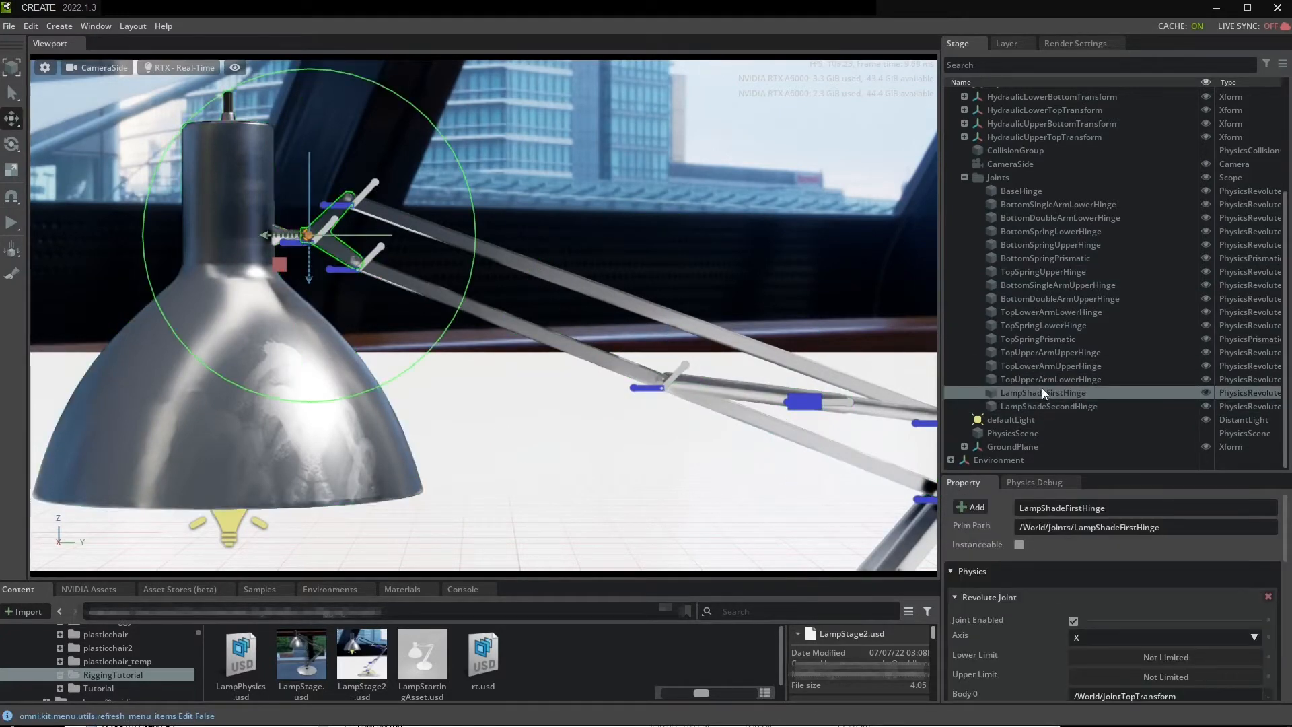
left_click(1039, 379)
left_click(1034, 367)
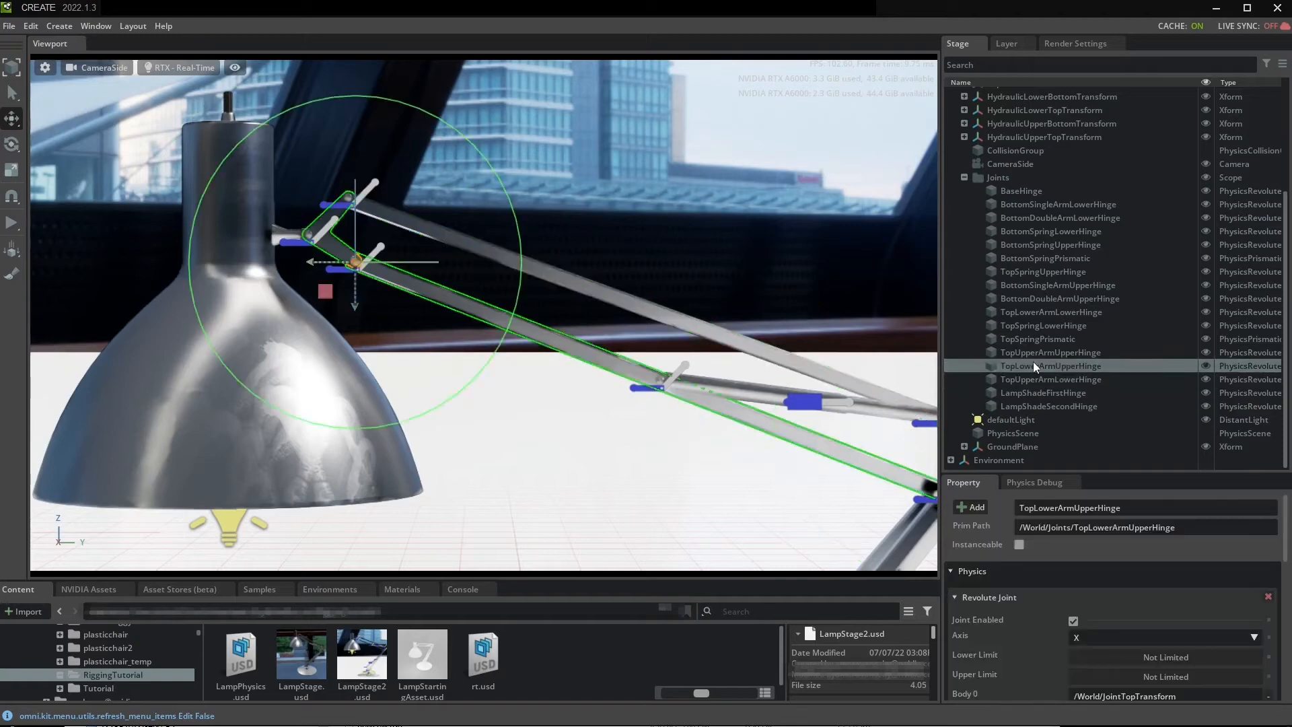
scroll(1070, 559, "down", 2)
scroll(1070, 579, "down", 3)
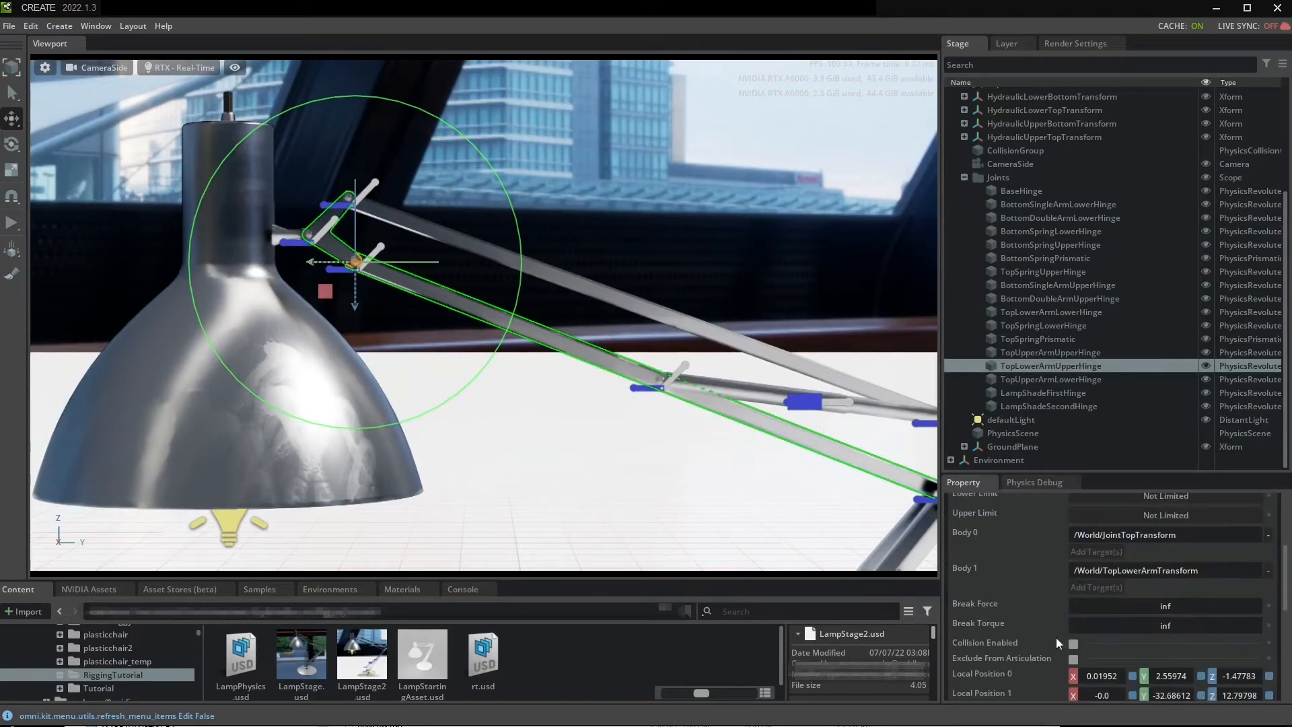
left_click(1073, 659)
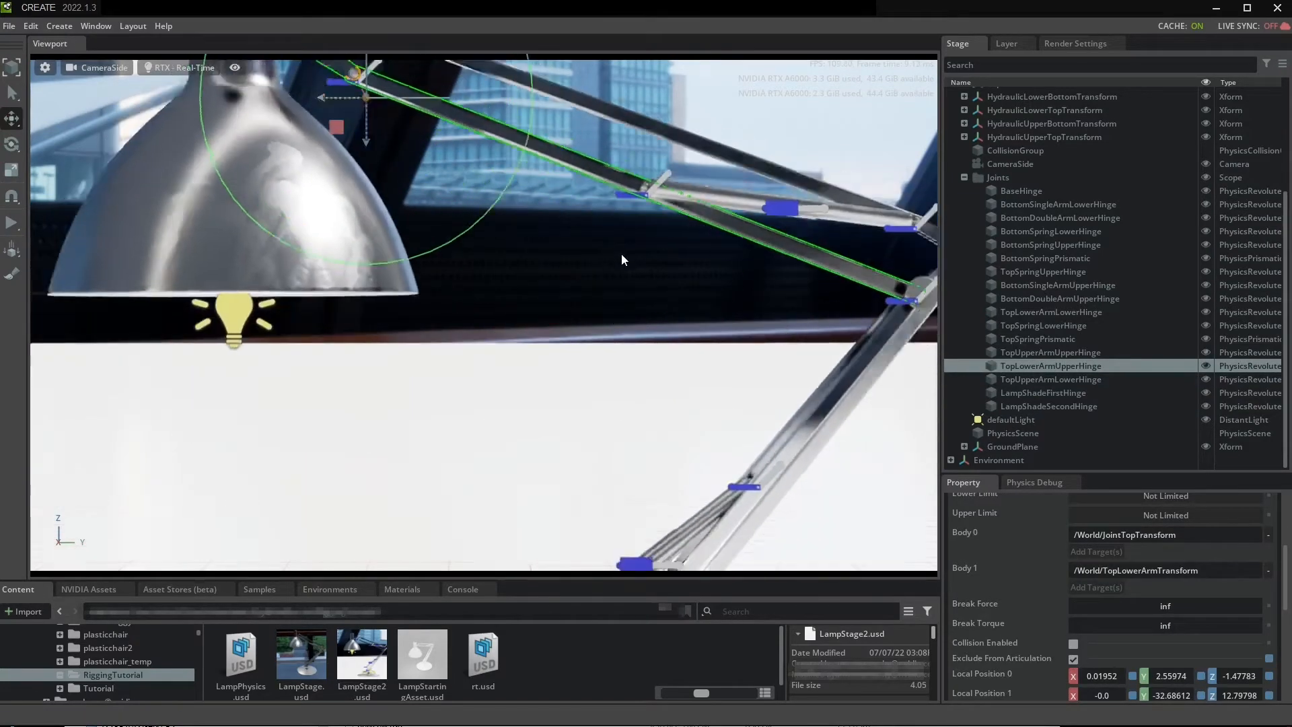
Step: Run the physics simulation with the whole lamp in view, deselect the joint, and stop the simulation
scroll(603, 468, "down", 3)
middle_click_drag(603, 467, 588, 315)
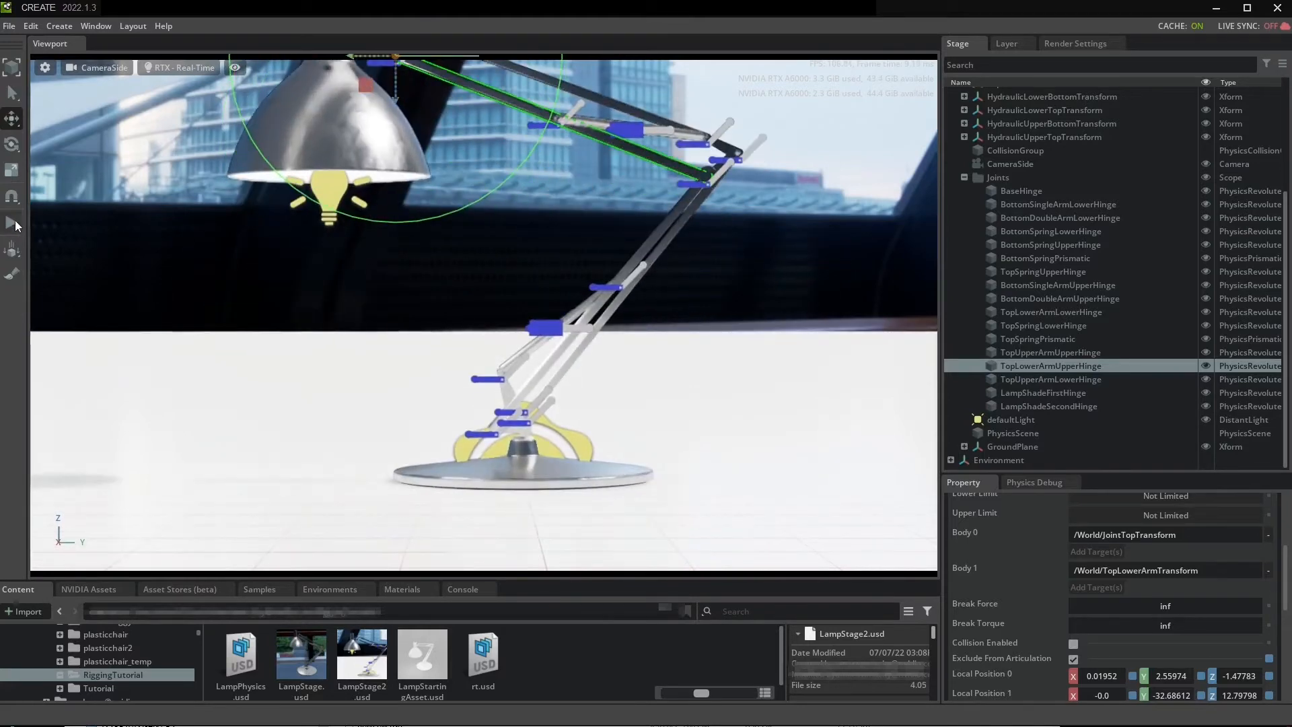
left_click(12, 222)
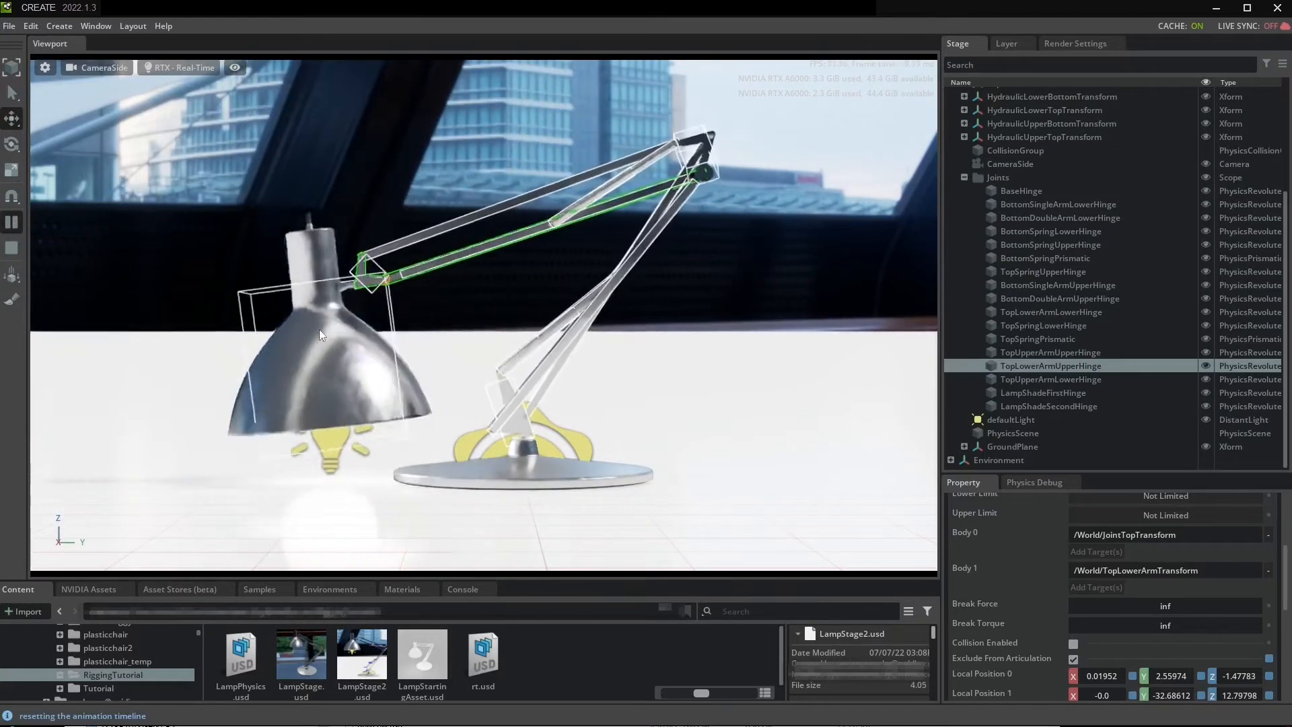
left_click(357, 196)
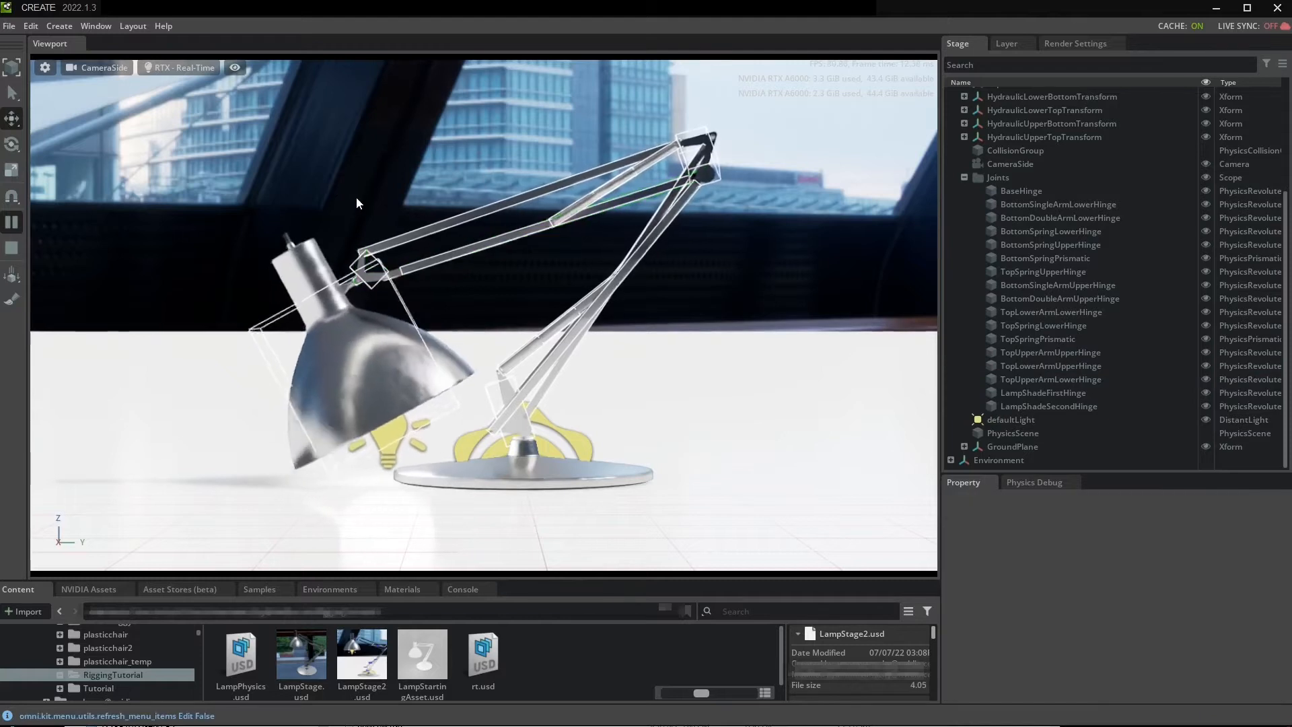
left_click(13, 249)
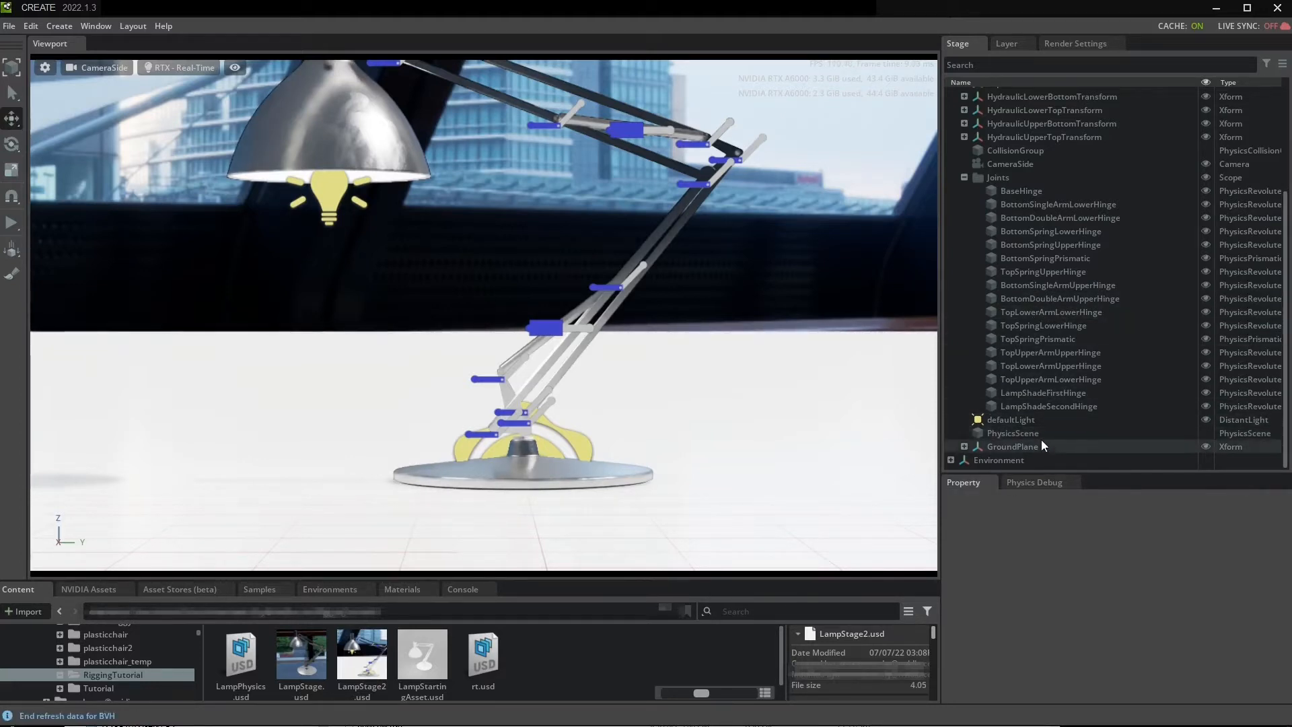
Step: Make the Session Layer the authoring layer
left_click(1007, 43)
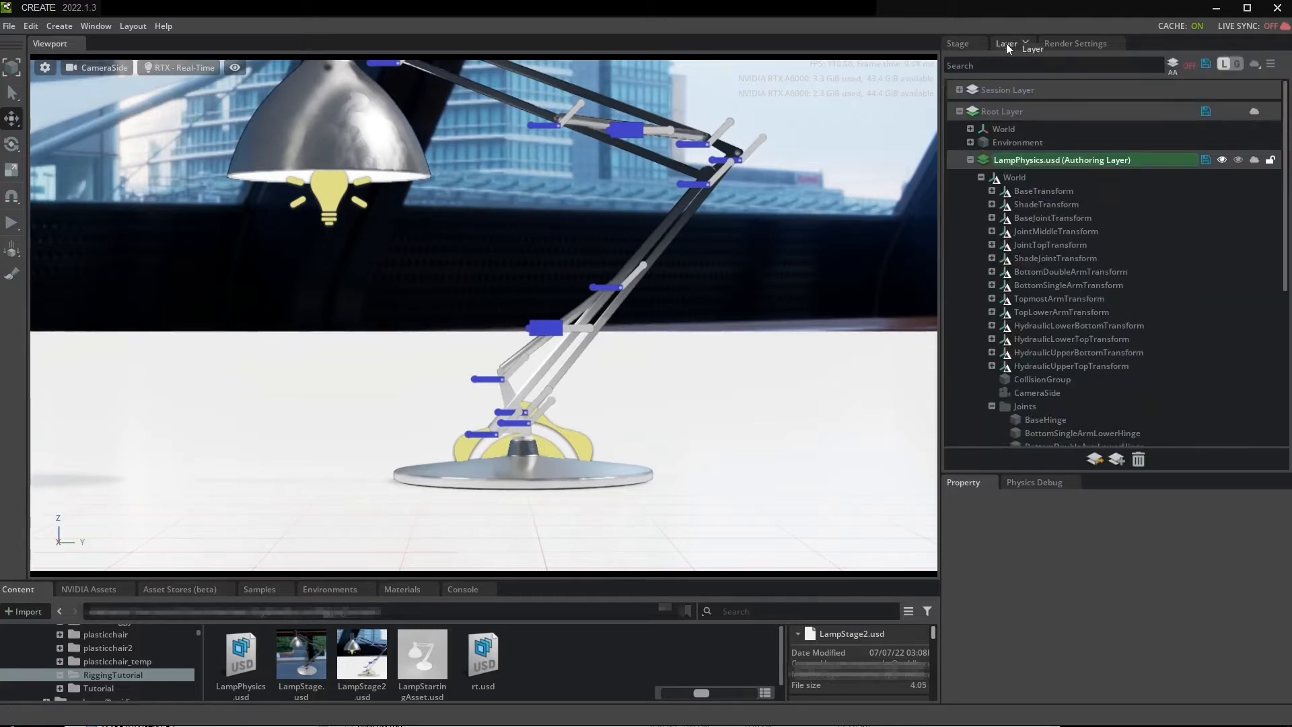
right_click(1025, 90)
left_click(1081, 101)
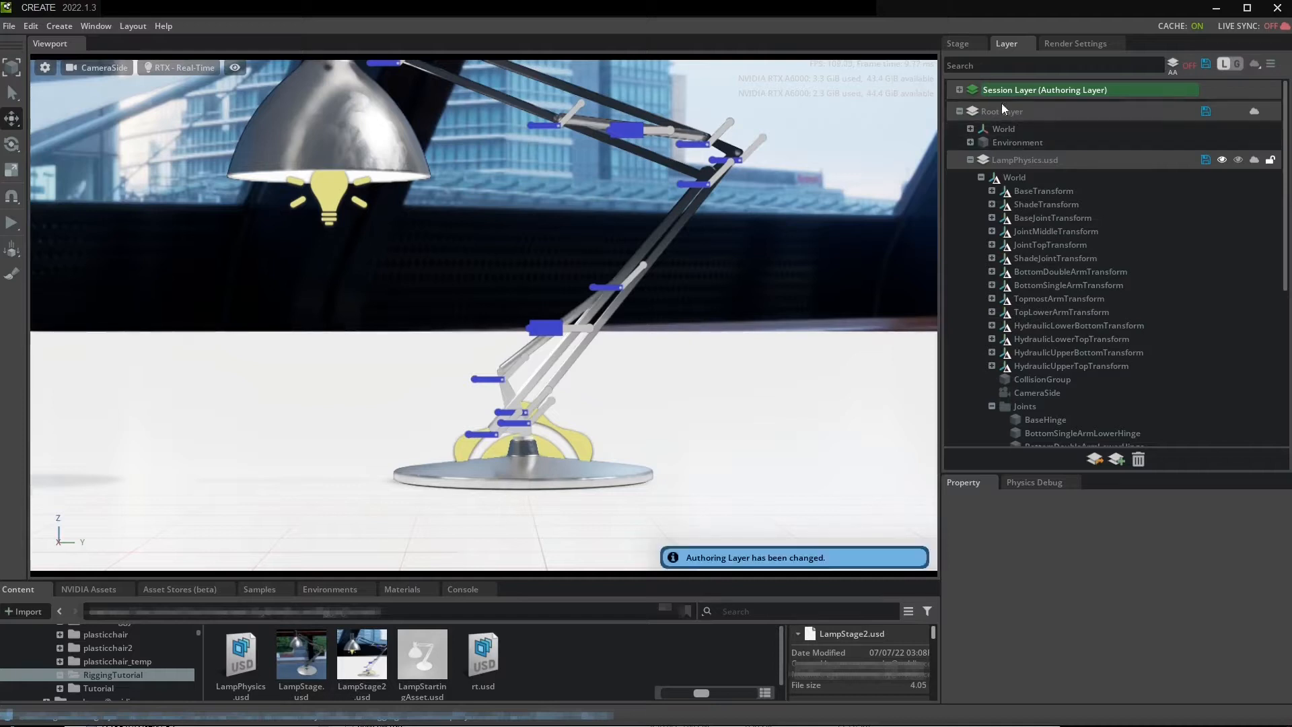
Step: Set the PhysicsScene's Time Steps Per Second to 400
left_click(971, 43)
left_click(1064, 433)
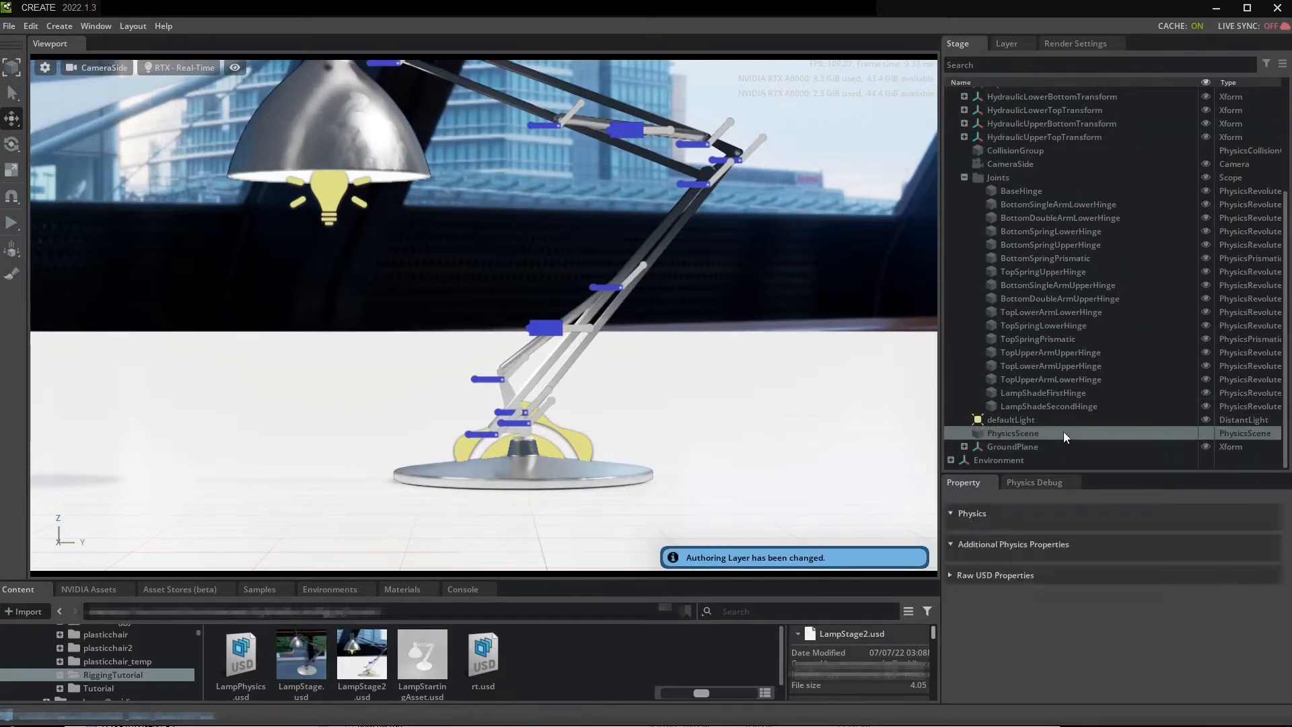
scroll(1127, 583, "down", 2)
scroll(1144, 605, "down", 5)
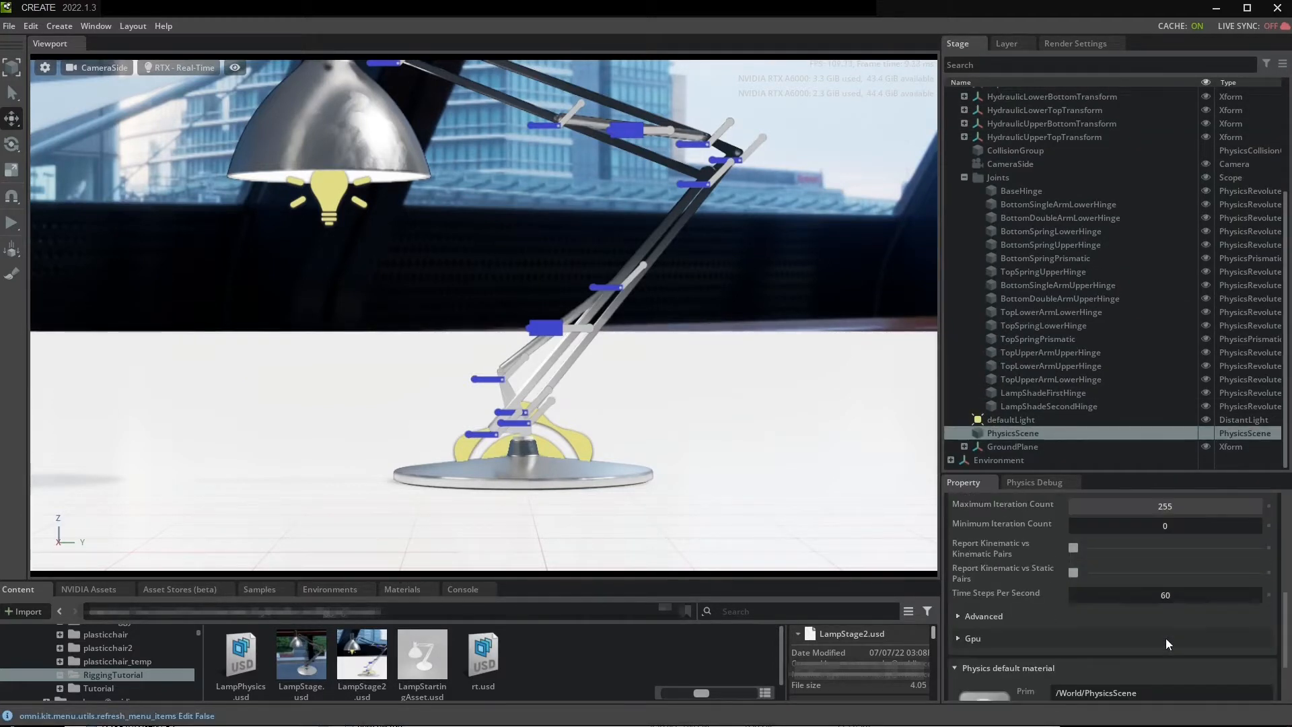
scroll(1181, 591, "up", 6)
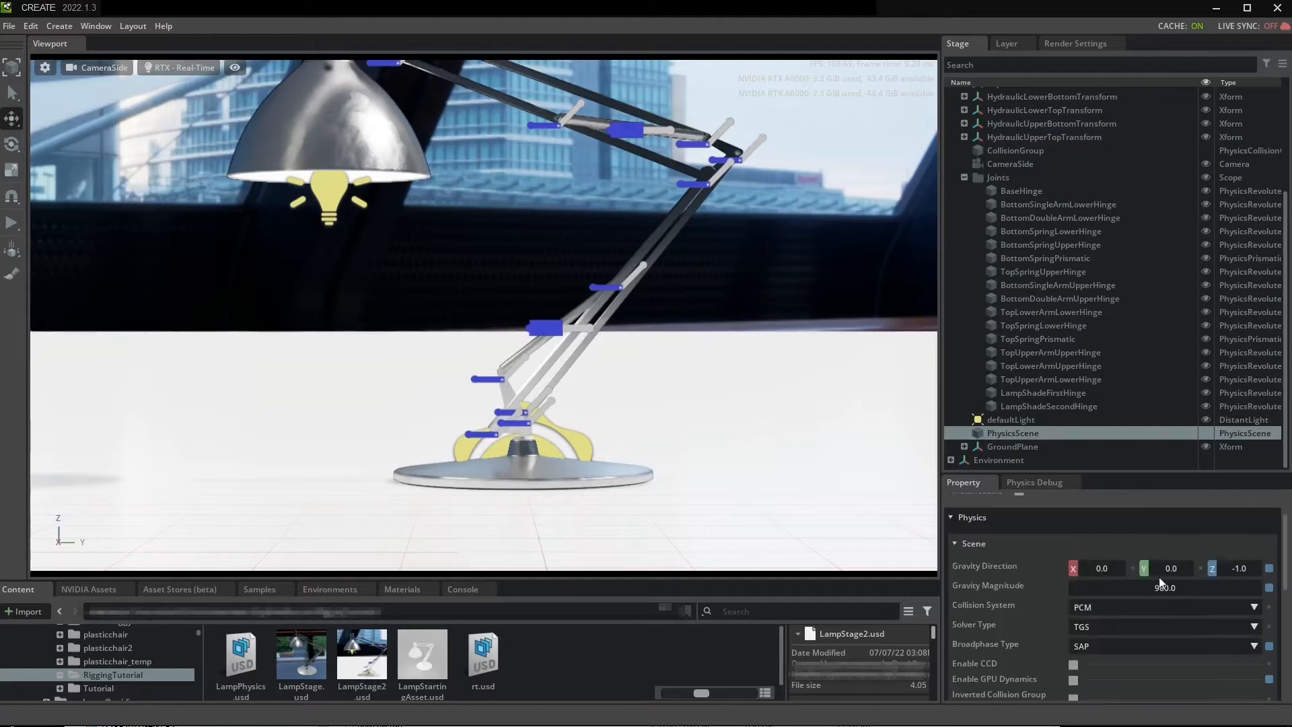
scroll(1161, 592, "down", 3)
double_click(1180, 644)
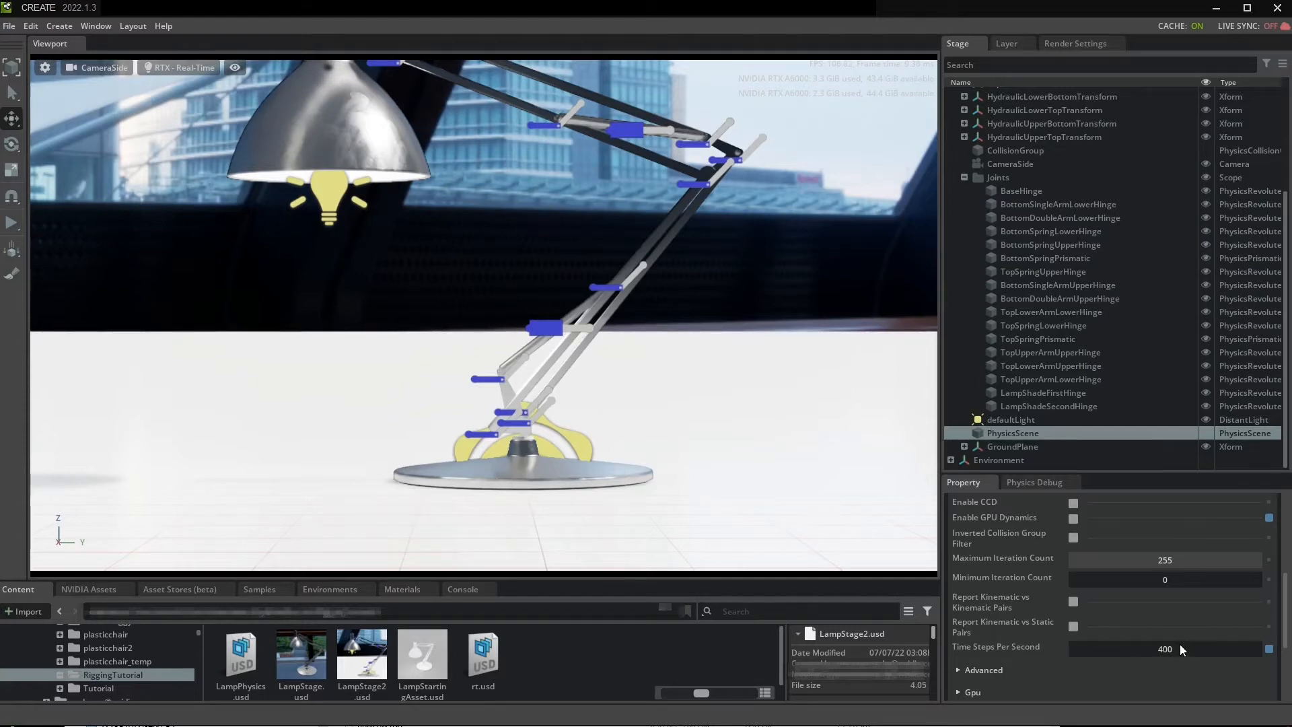
Step: Make LampPhysics.usd the authoring layer again and test the lamp with a run of the physics simulation
left_click(1010, 43)
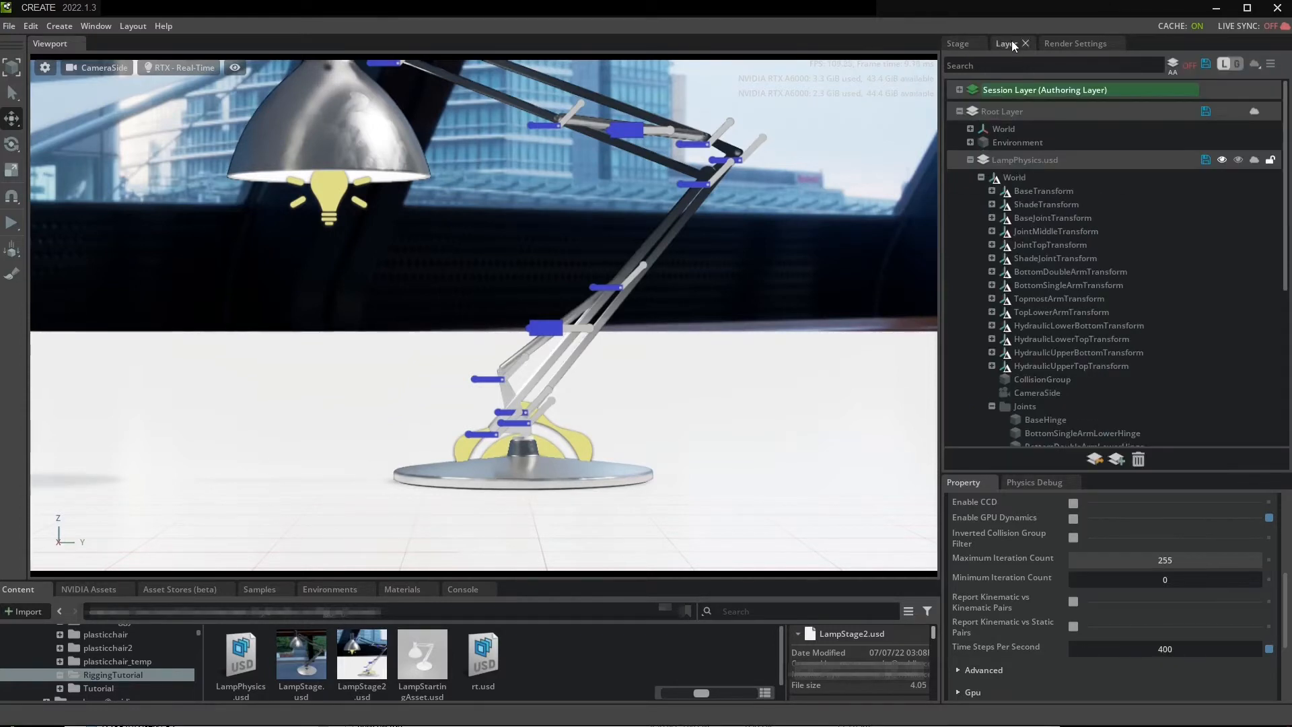
right_click(1041, 159)
left_click(1097, 167)
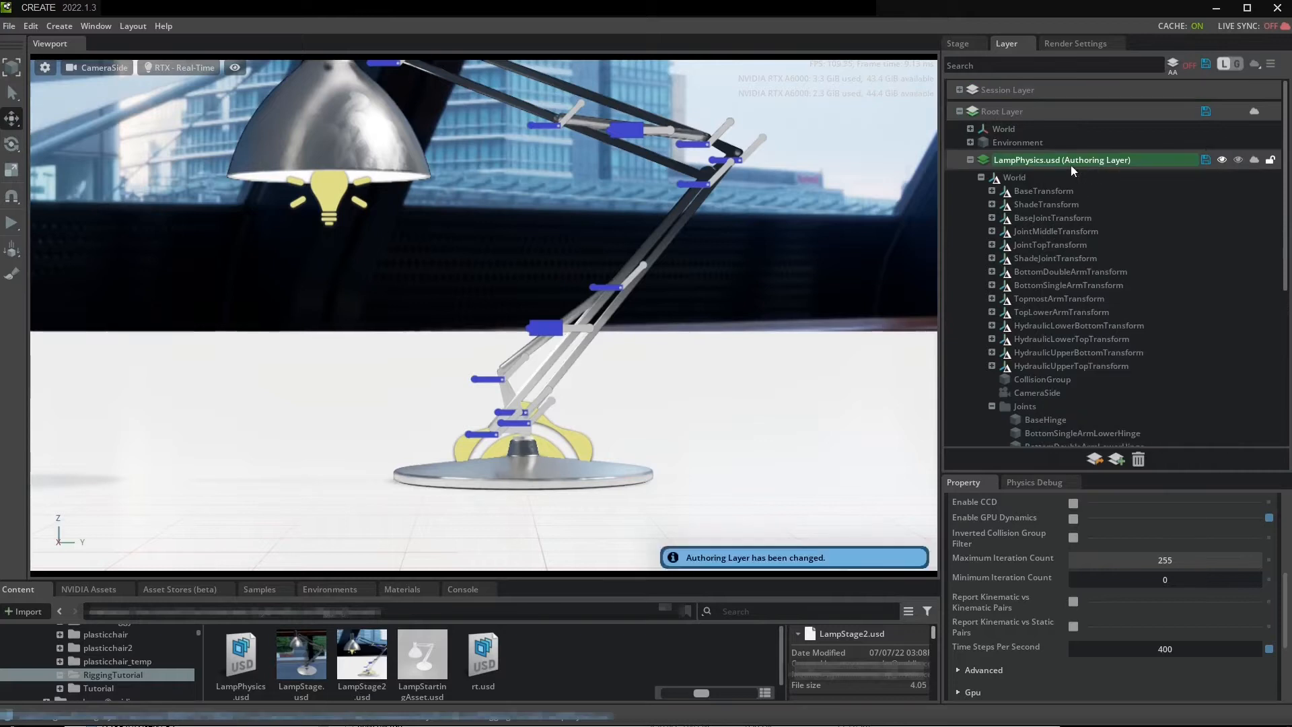
left_click(14, 222)
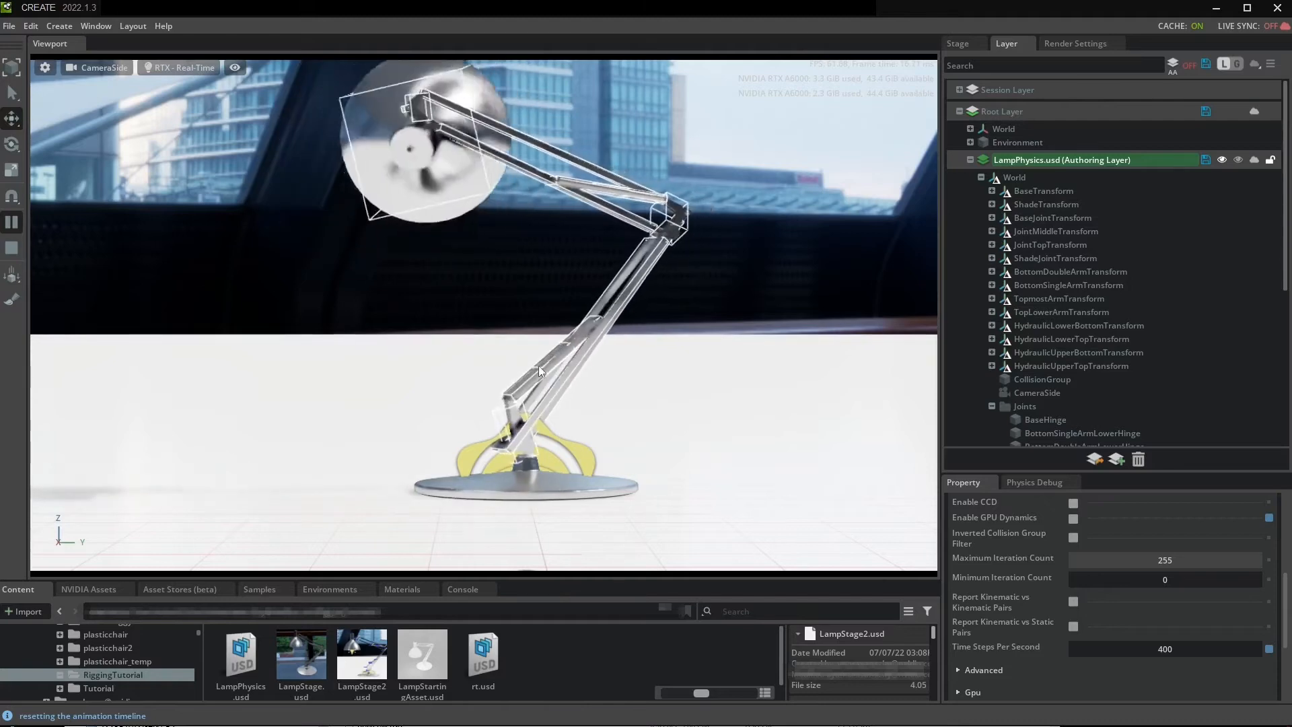
left_click(11, 249)
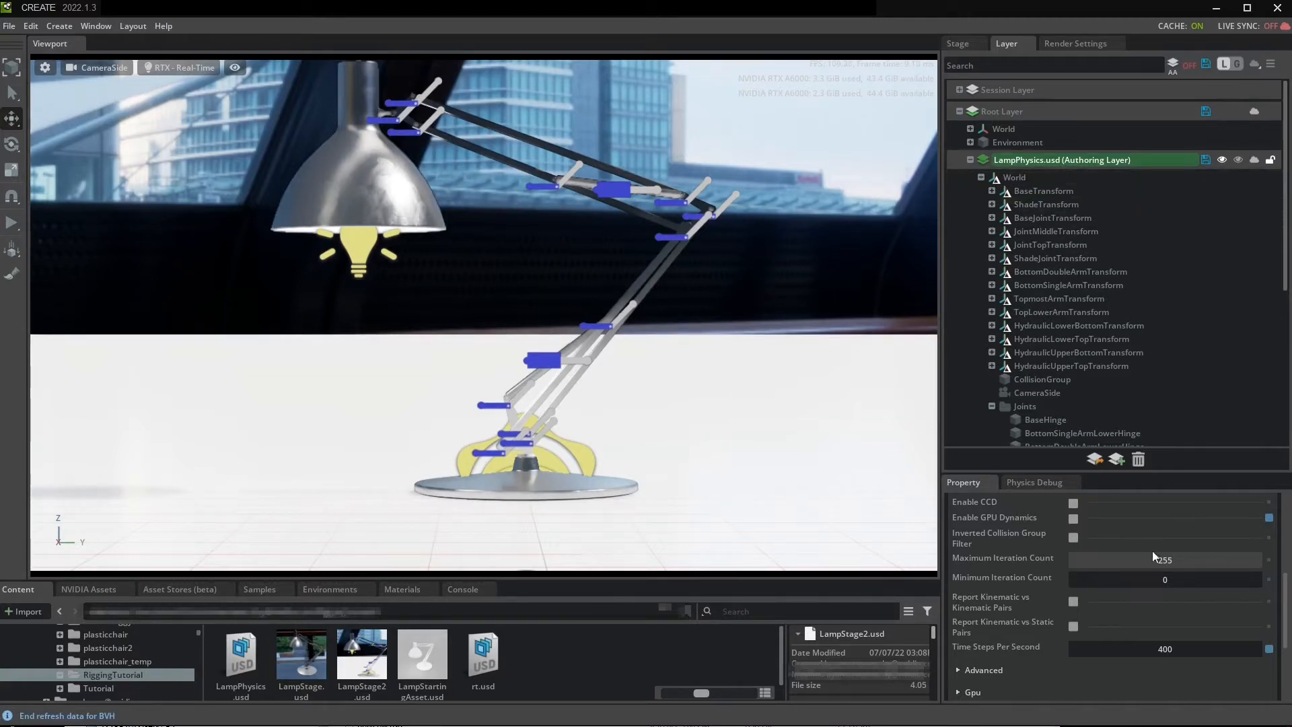
Step: Add an Angular Drive to both LampShadeFirstHinge and LampShadeSecondHinge
left_click(959, 43)
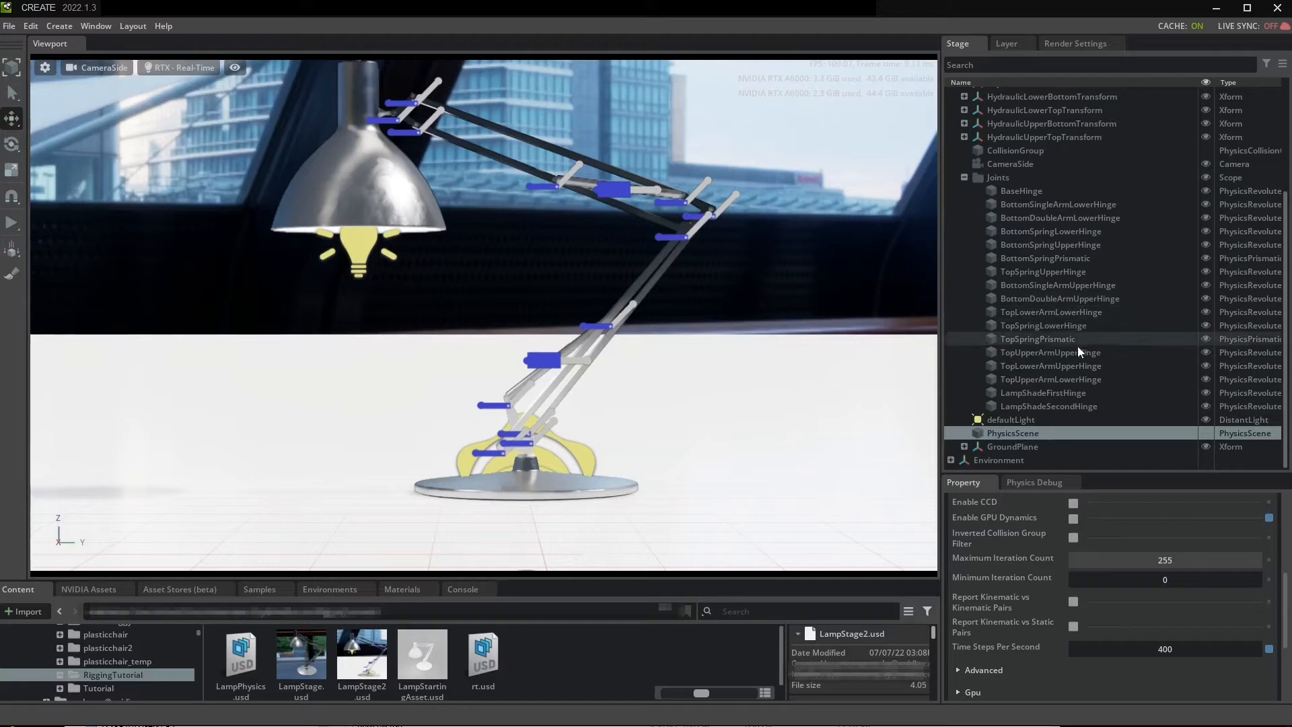
left_click(1057, 407)
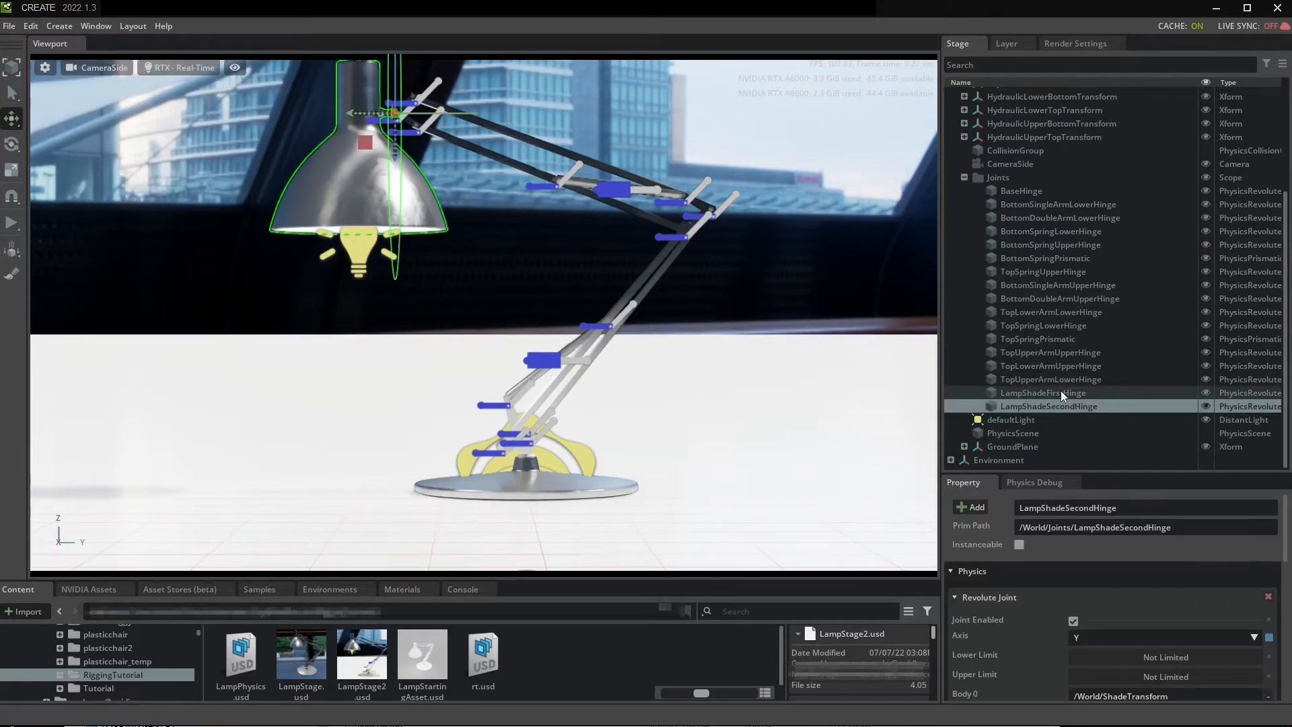
left_click(1060, 392, "ctrl")
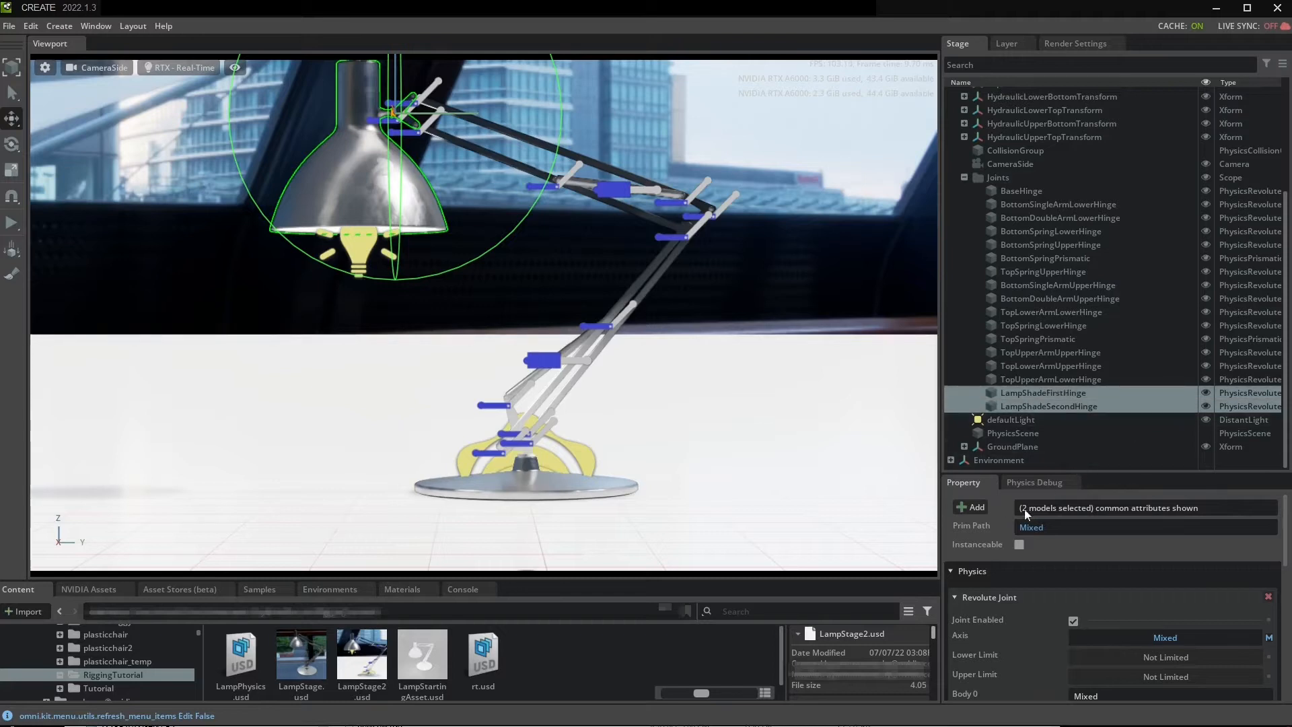
left_click(964, 509)
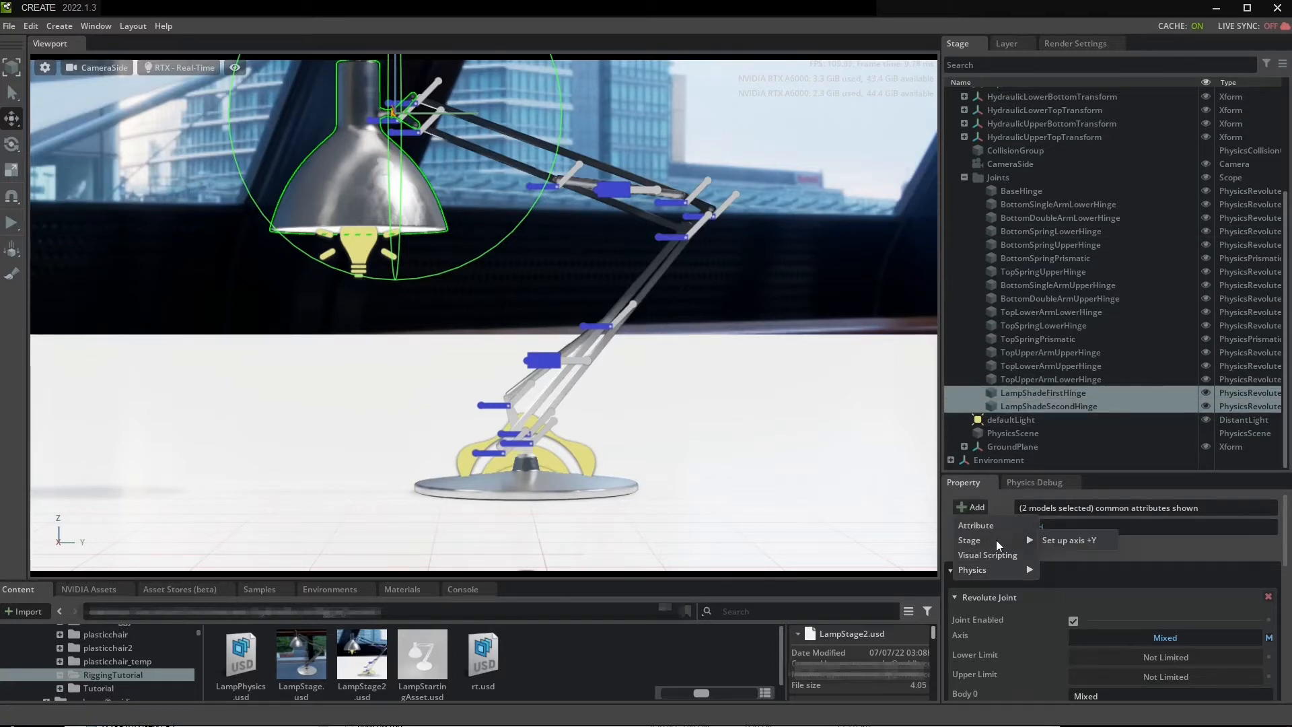
mouse_move(1021, 576)
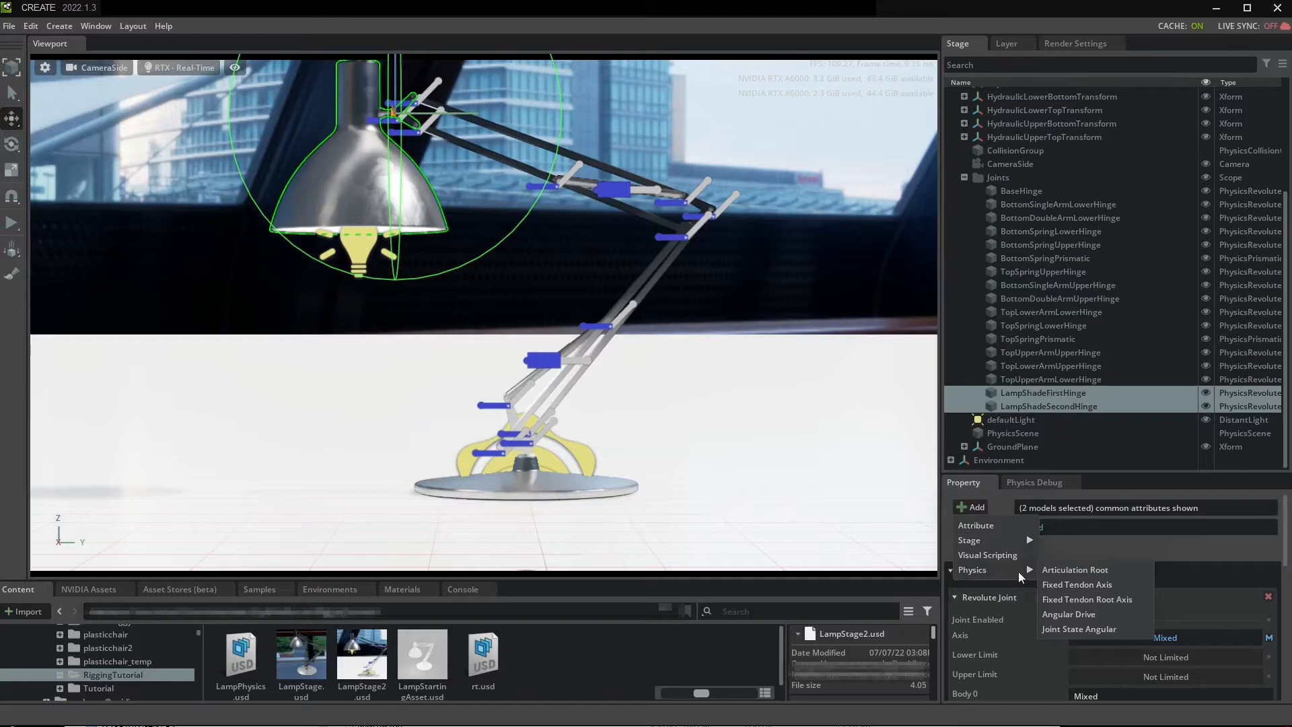
left_click(1092, 613)
Step: Set the angular drive damping of both lamp shade hinges to 50
scroll(1128, 586, "down", 10)
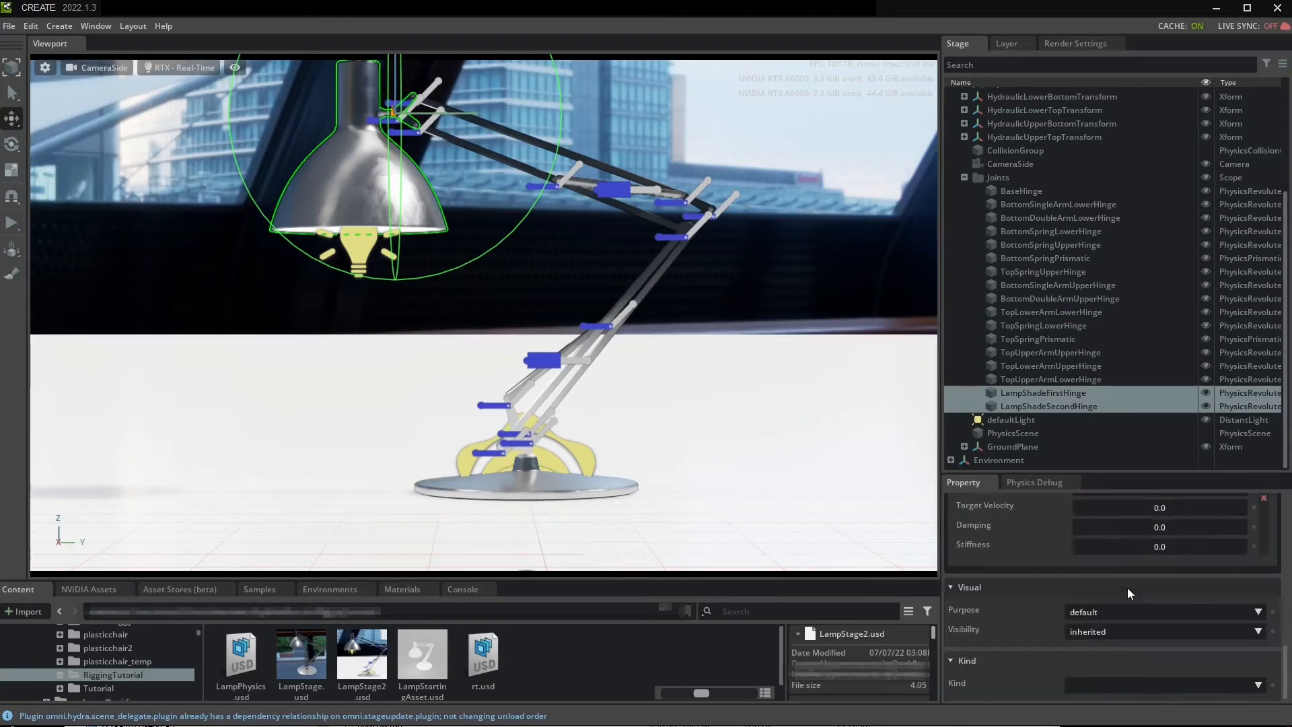
scroll(1128, 587, "up", 3)
double_click(1189, 633)
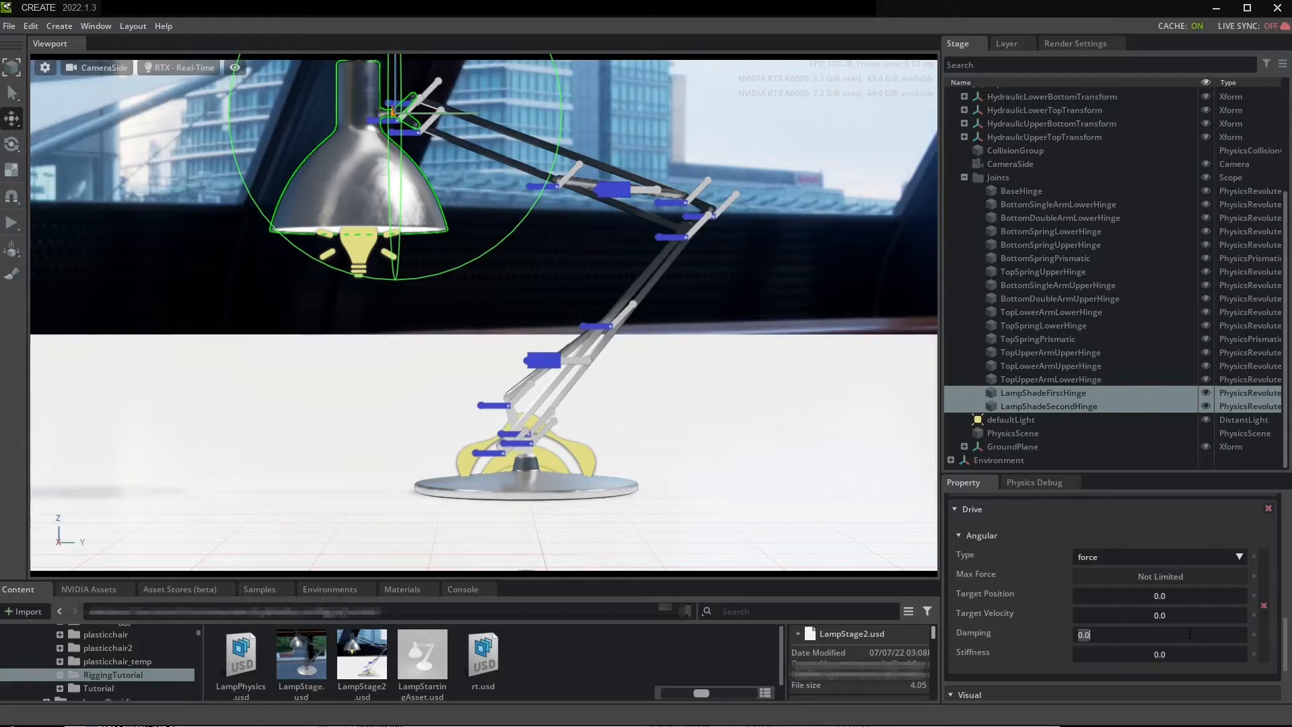
type("5")
key("Return")
scroll(1189, 634, "down", 1)
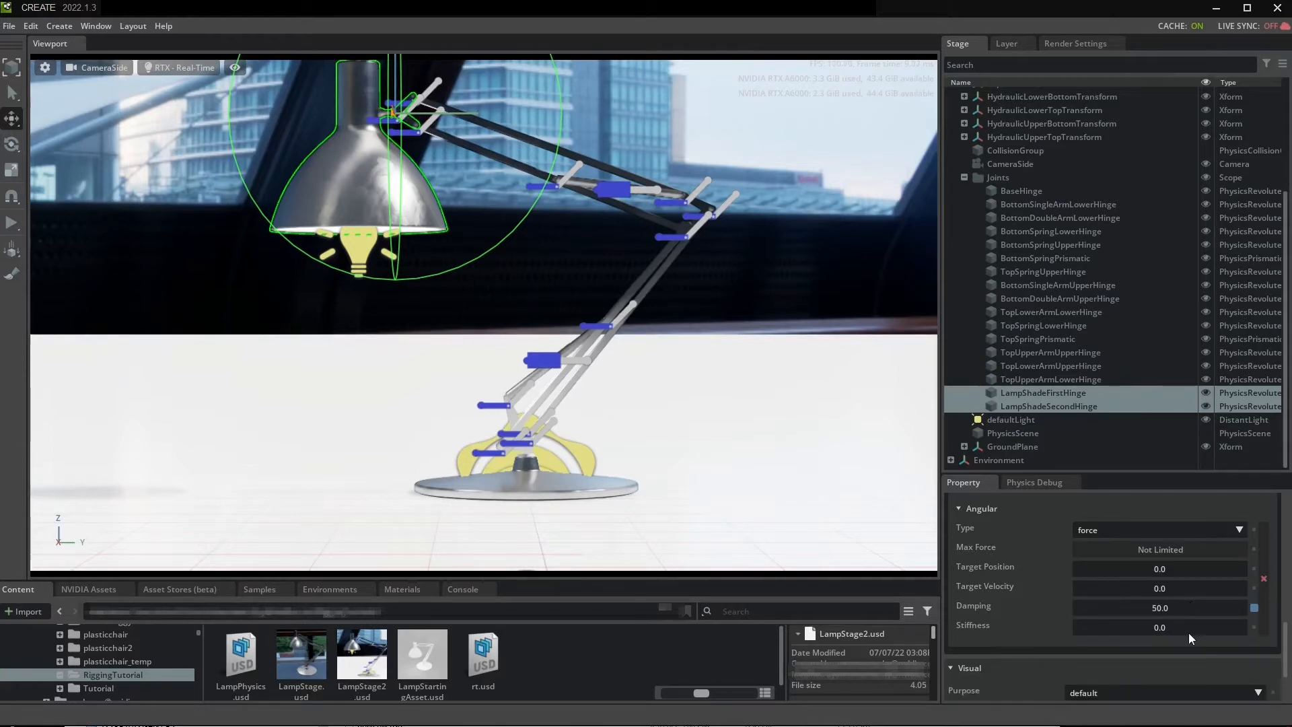
Step: Run the physics simulation, pull the lamp shade upward to test its damped hinges, and stop the simulation
left_click(8, 228)
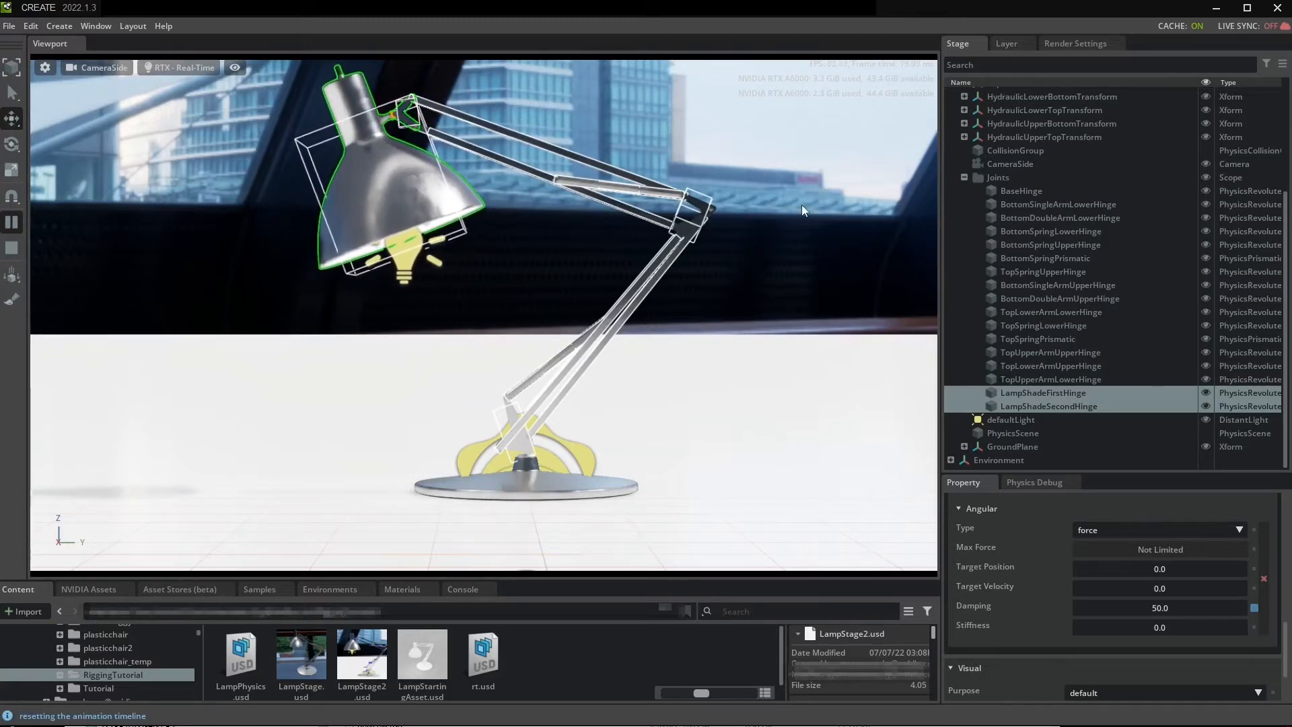
left_click(563, 239)
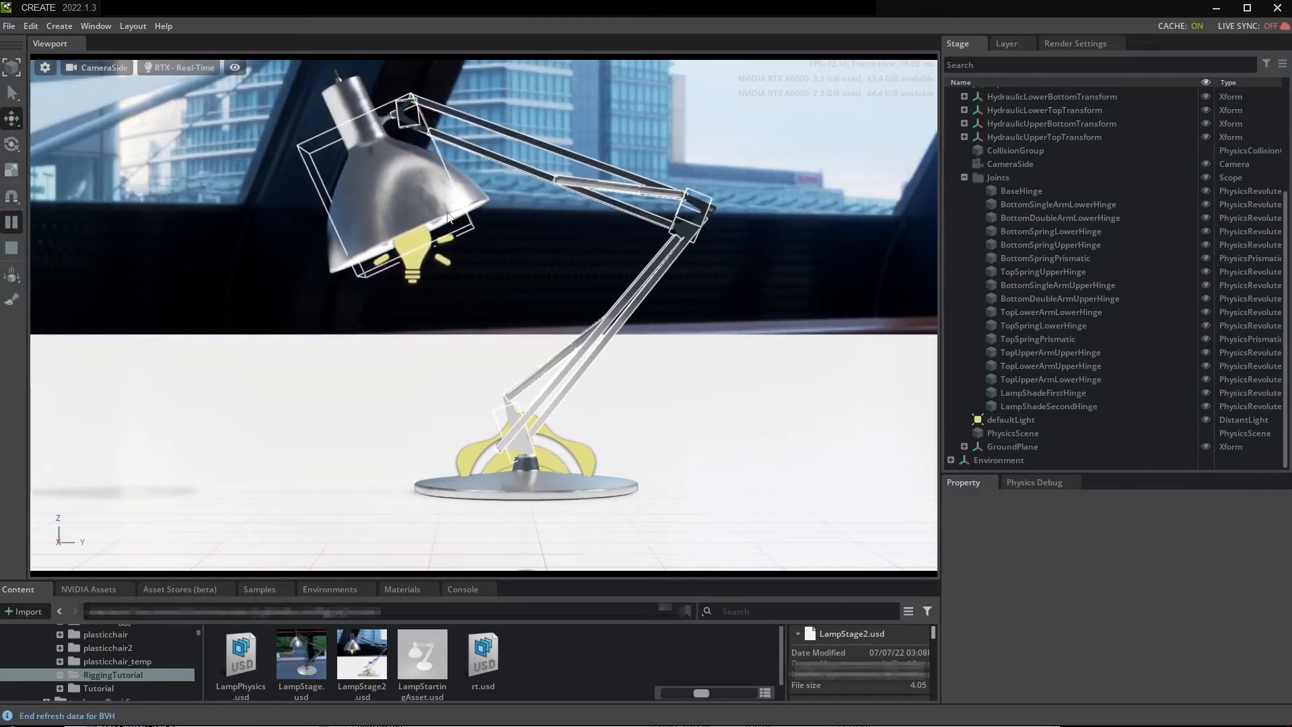
left_click_drag(465, 213, 445, 117, "shift")
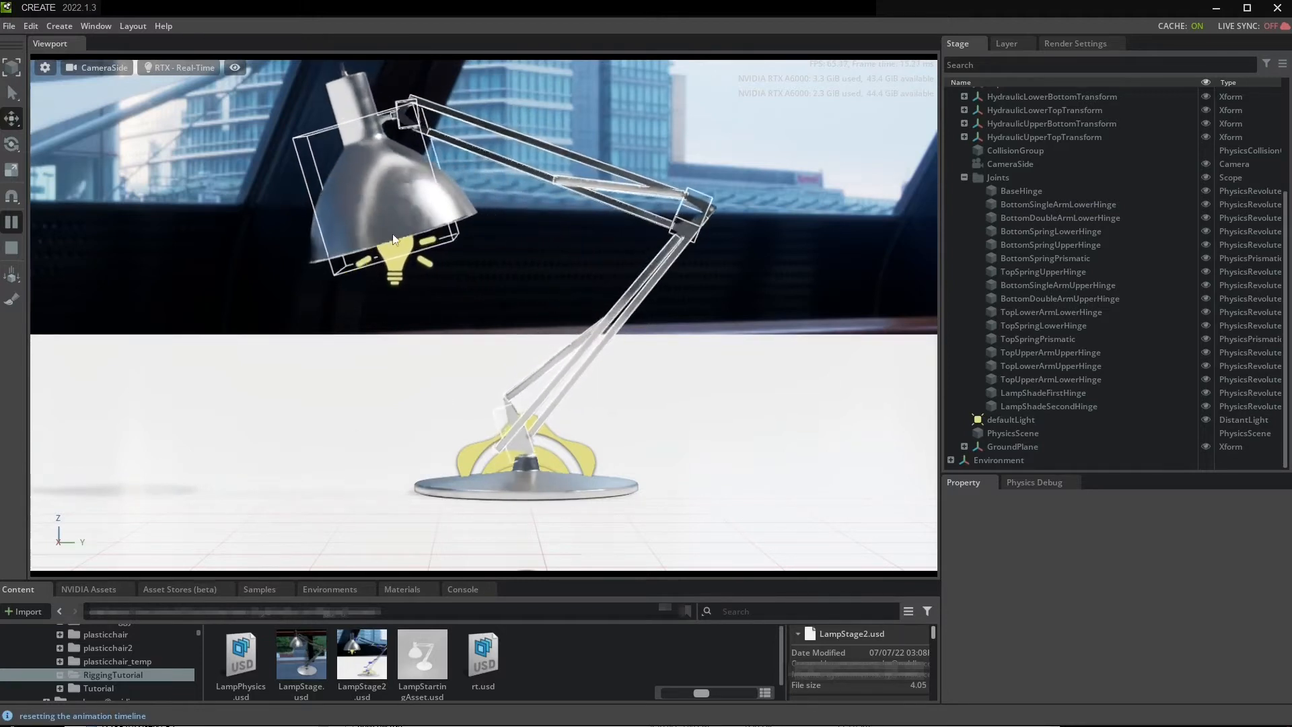
left_click(11, 248)
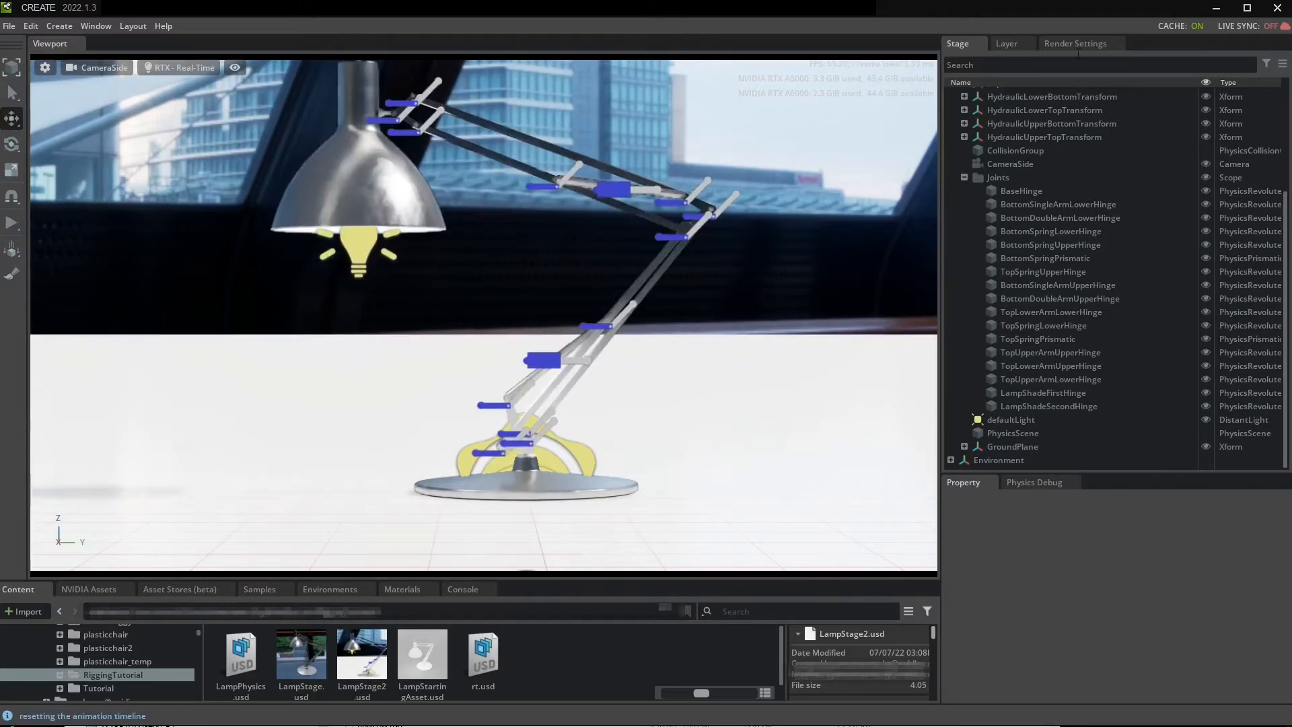
Step: Set the angular drive damping of LampShadeFirstHinge and LampShadeSecondHinge to 25
left_click(1064, 408)
left_click(1084, 397, "shift")
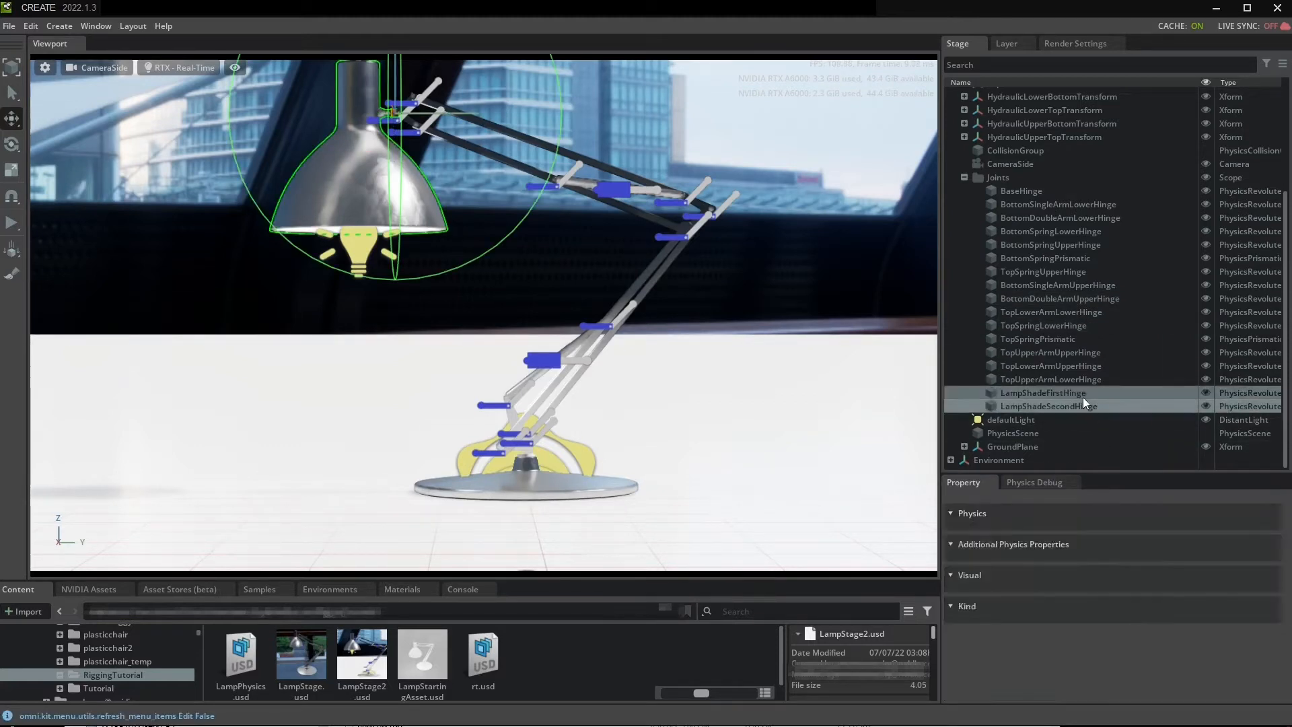
scroll(1111, 538, "down", 5)
scroll(1121, 571, "down", 4)
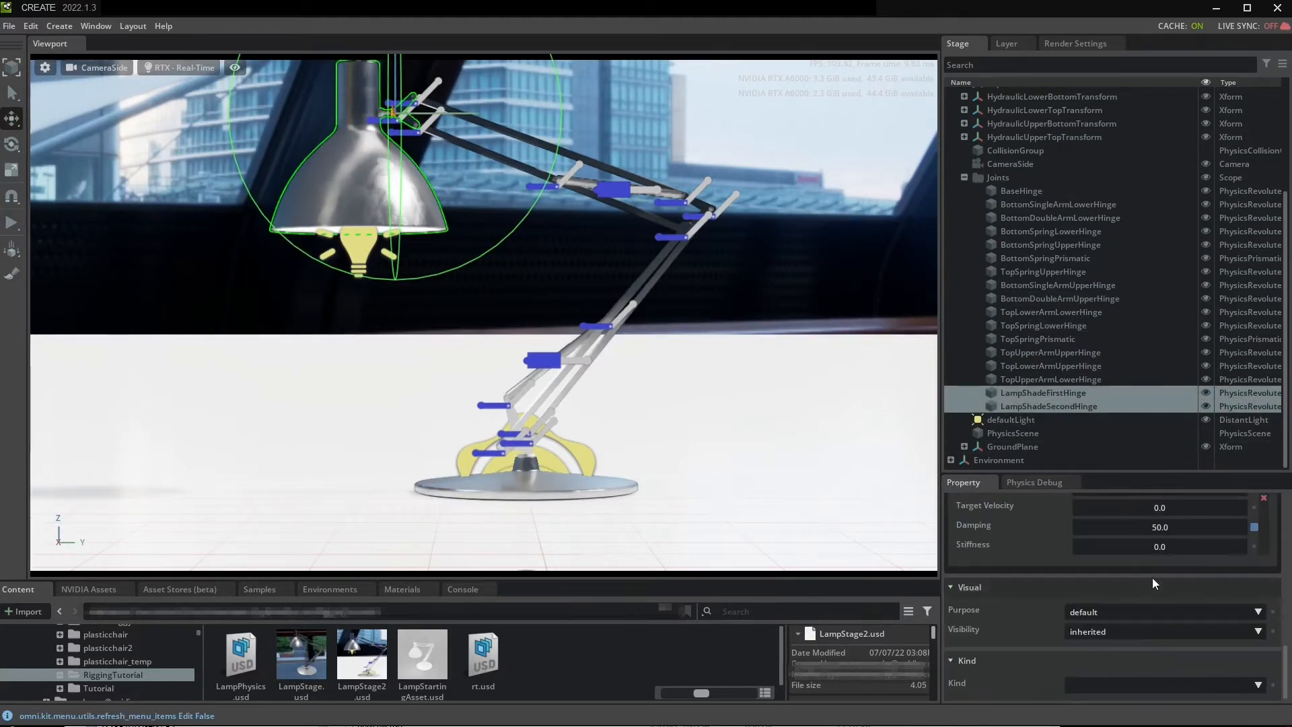
scroll(1177, 531, "up", 3)
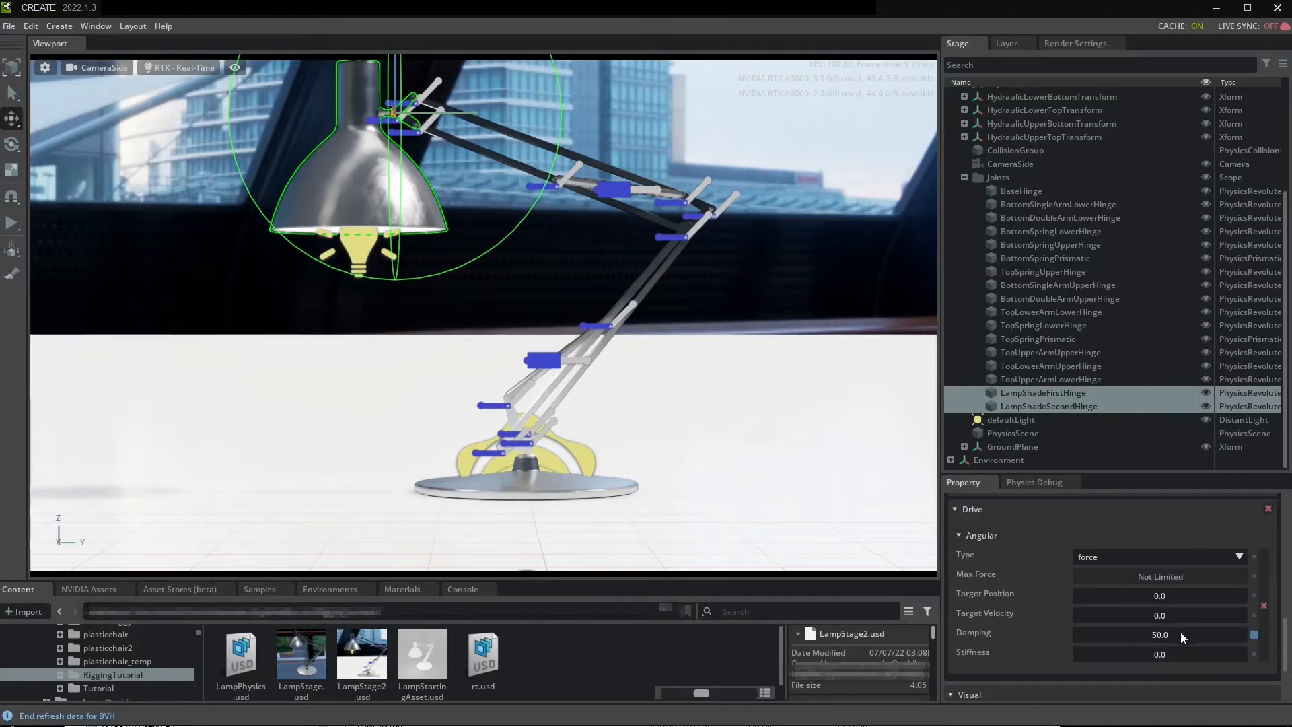
double_click(1185, 633)
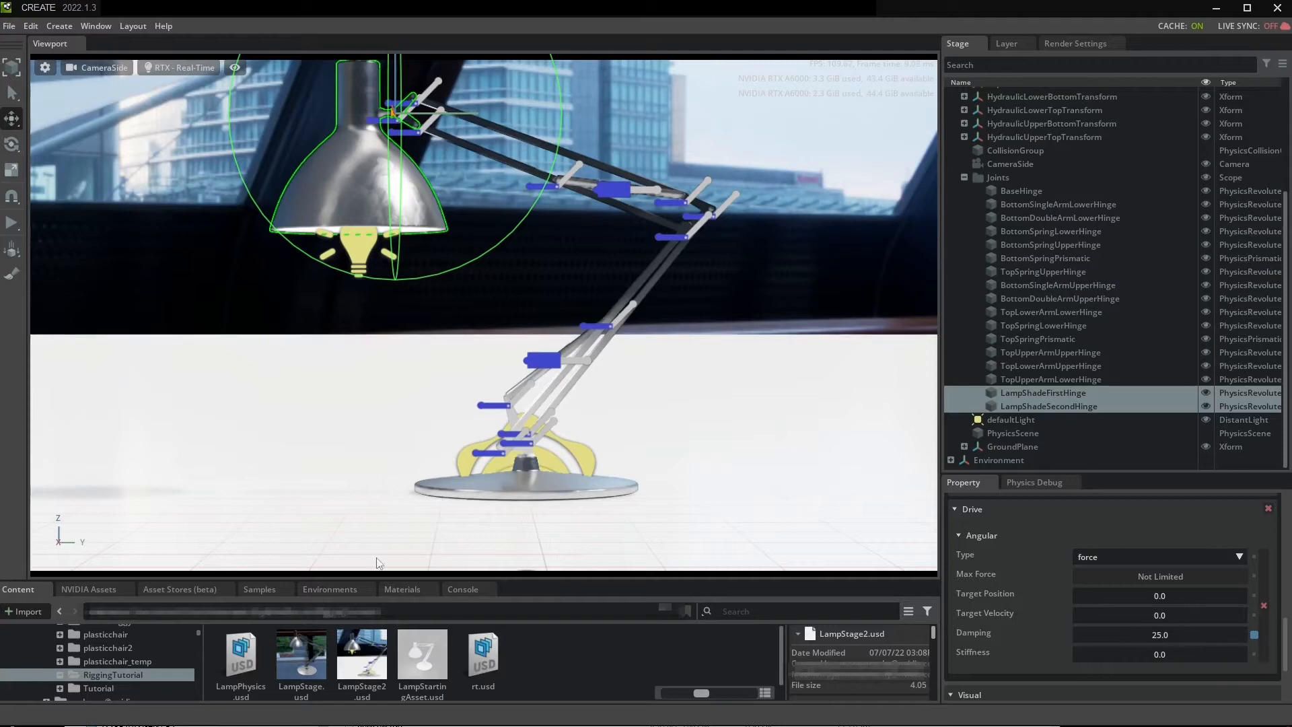
Step: Run the physics simulation to test the lamp's motion with the reduced hinge damping, and stop it
left_click(11, 224)
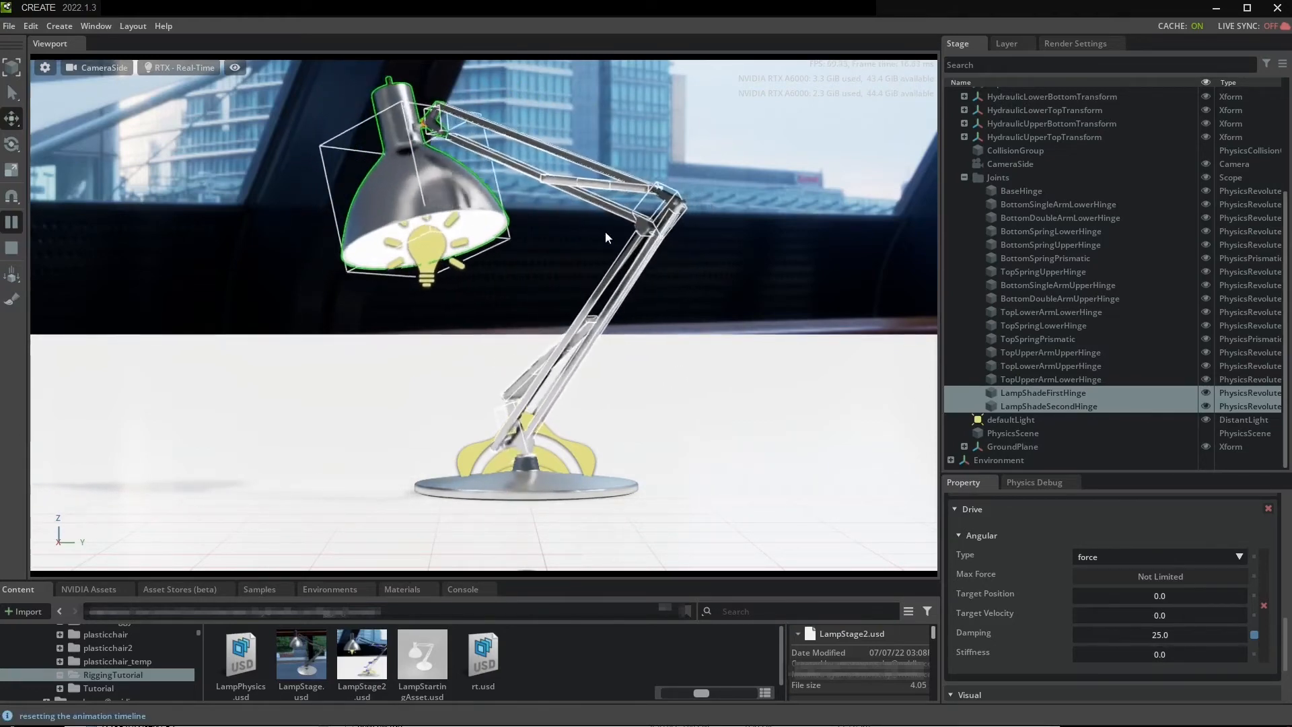
left_click(14, 255)
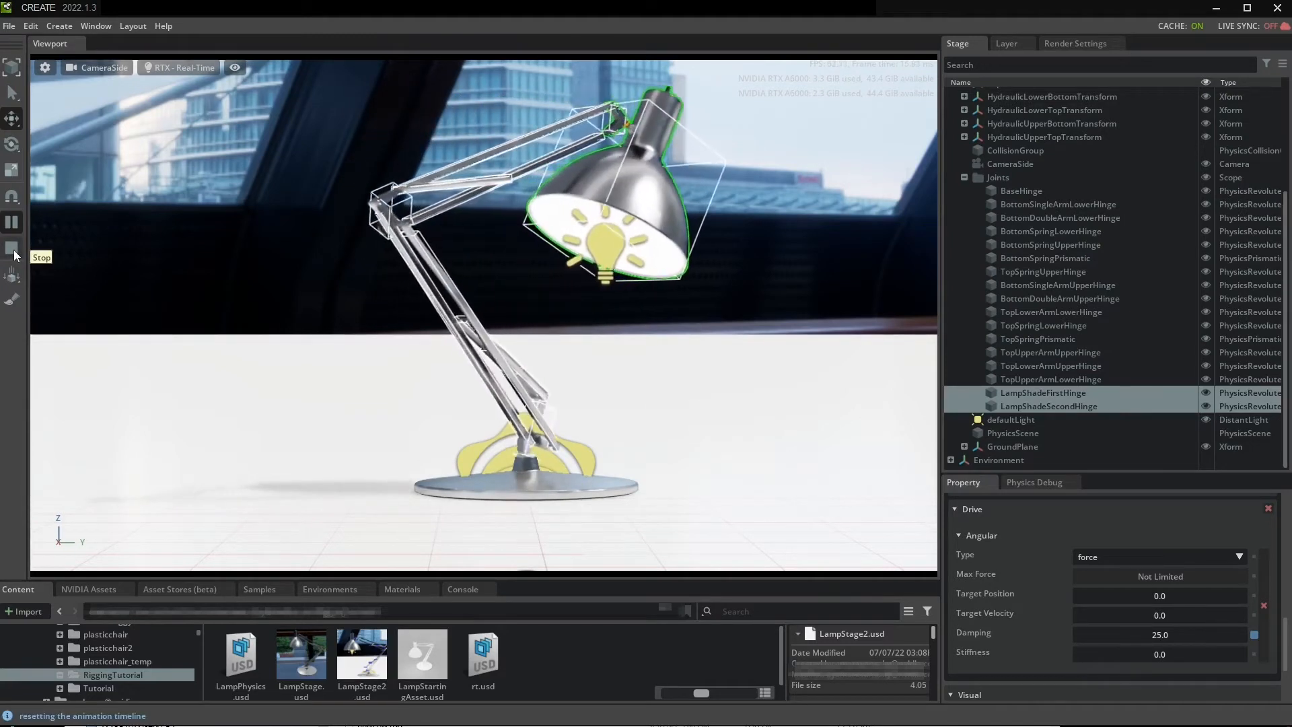
Step: Make the Root Layer the authoring layer
left_click(1007, 43)
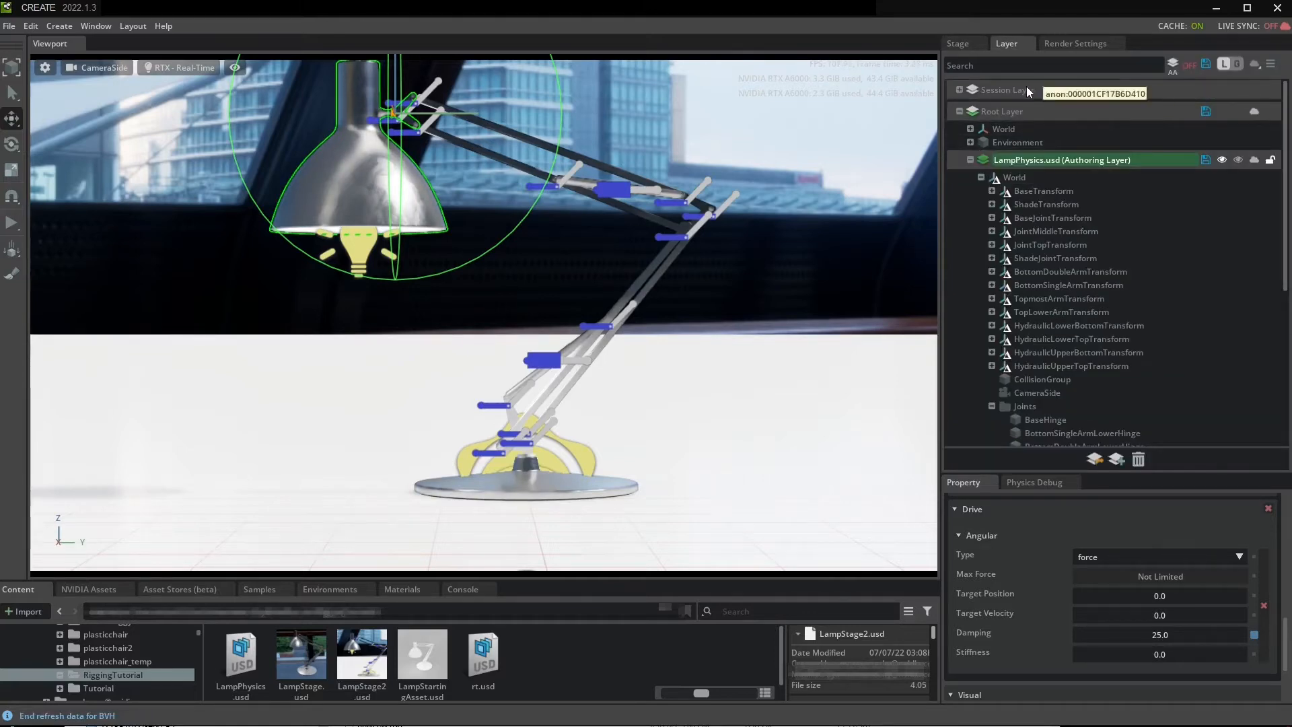
left_click(1024, 111)
right_click(1024, 115)
left_click(1060, 124)
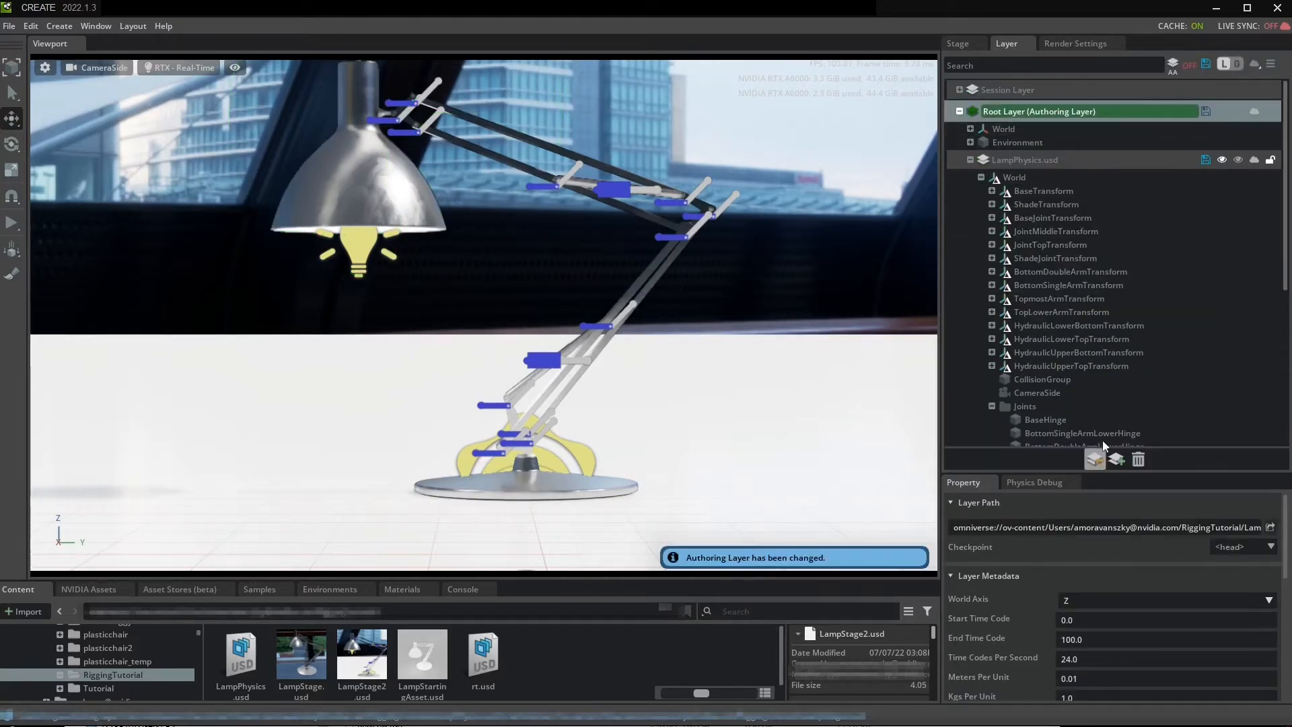
Step: Set the PhysicsScene's Time Steps Per Second to 100
scroll(1110, 424, "down", 5)
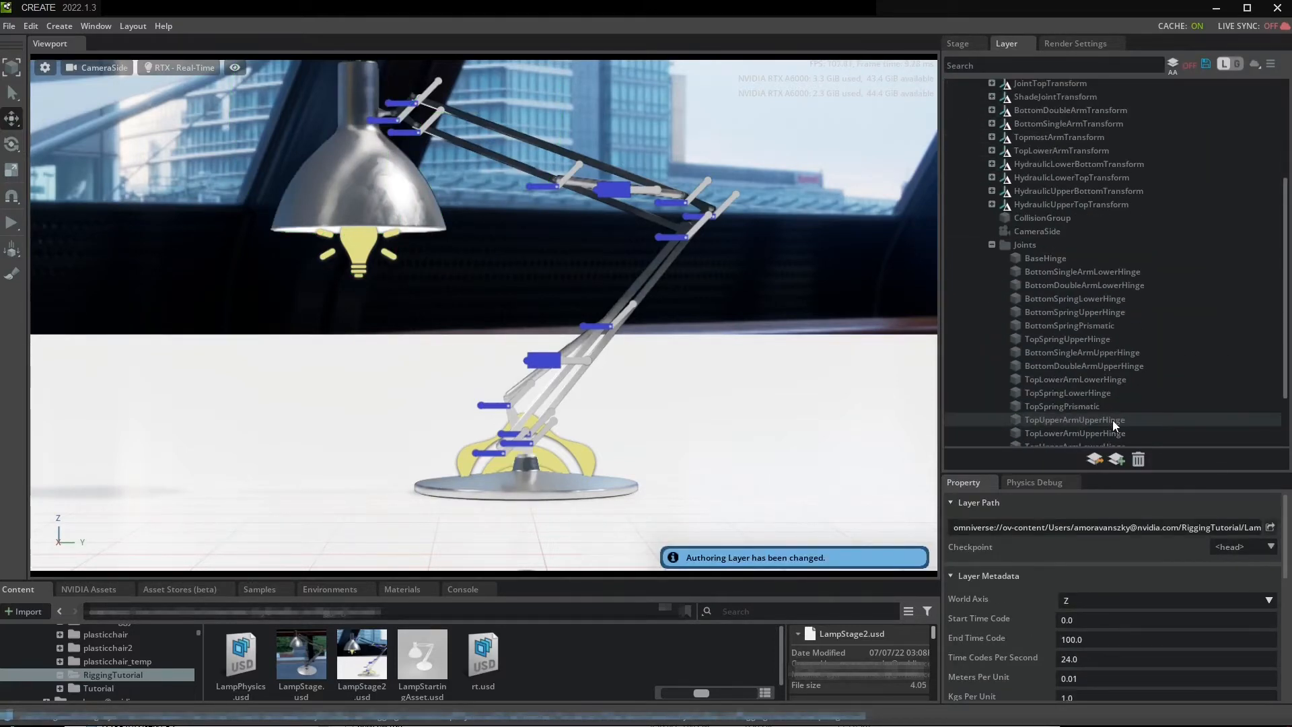
left_click(959, 44)
left_click(1045, 435)
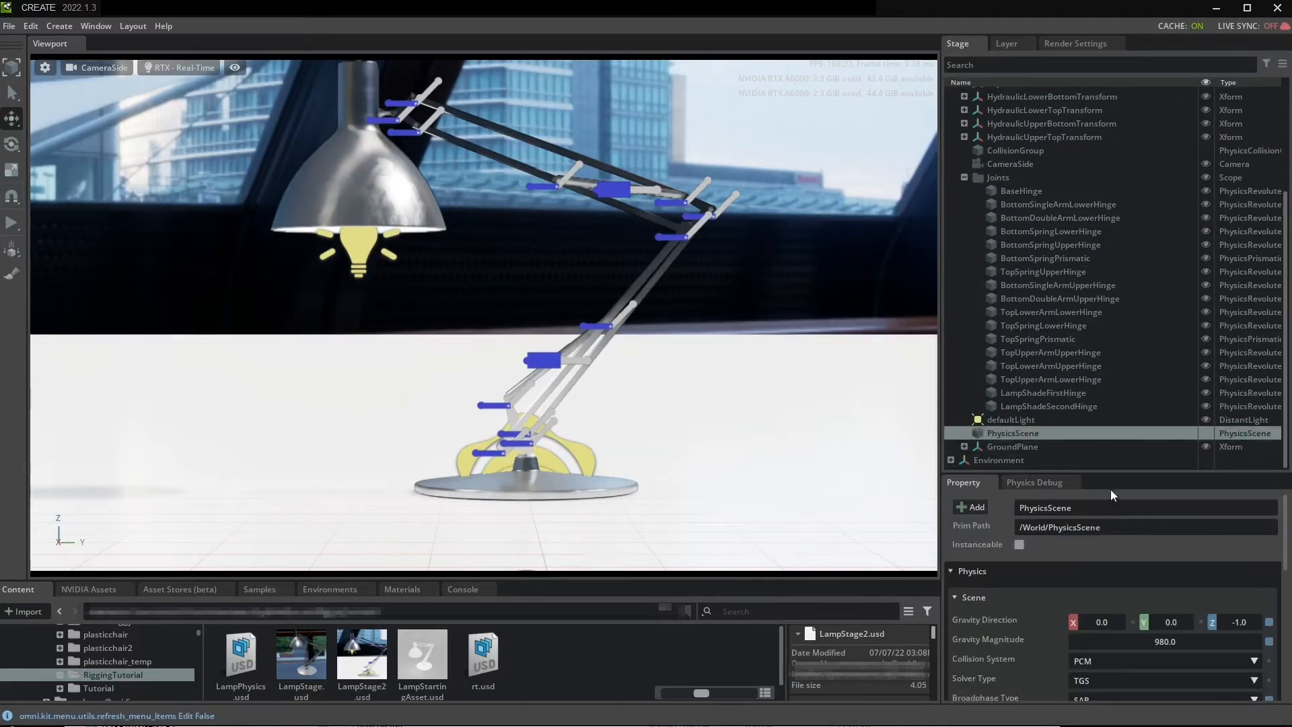
scroll(1136, 592, "down", 5)
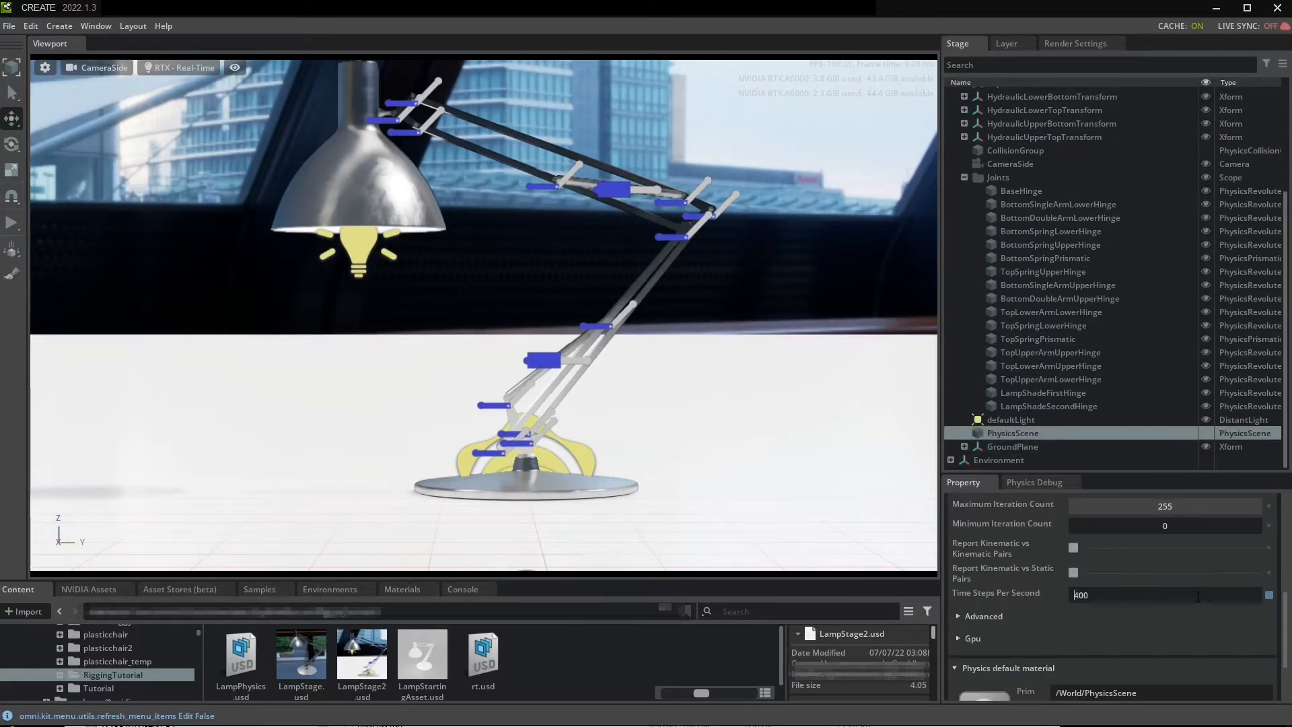
Step: Make LampPhysics.usd the authoring layer again
left_click(1007, 44)
right_click(1032, 197)
left_click(1093, 209)
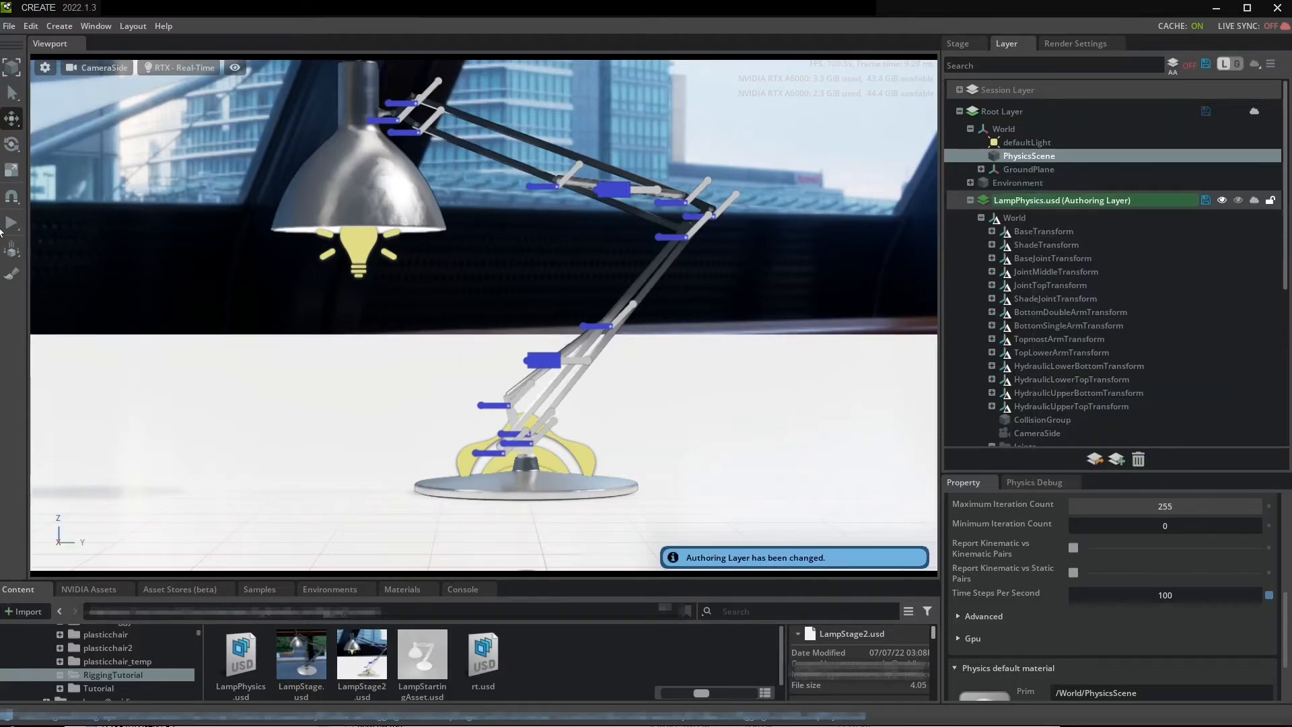
Step: Run the physics simulation, pull on the lamp shade to test the articulation's stability, and stop the simulation
left_click(13, 223)
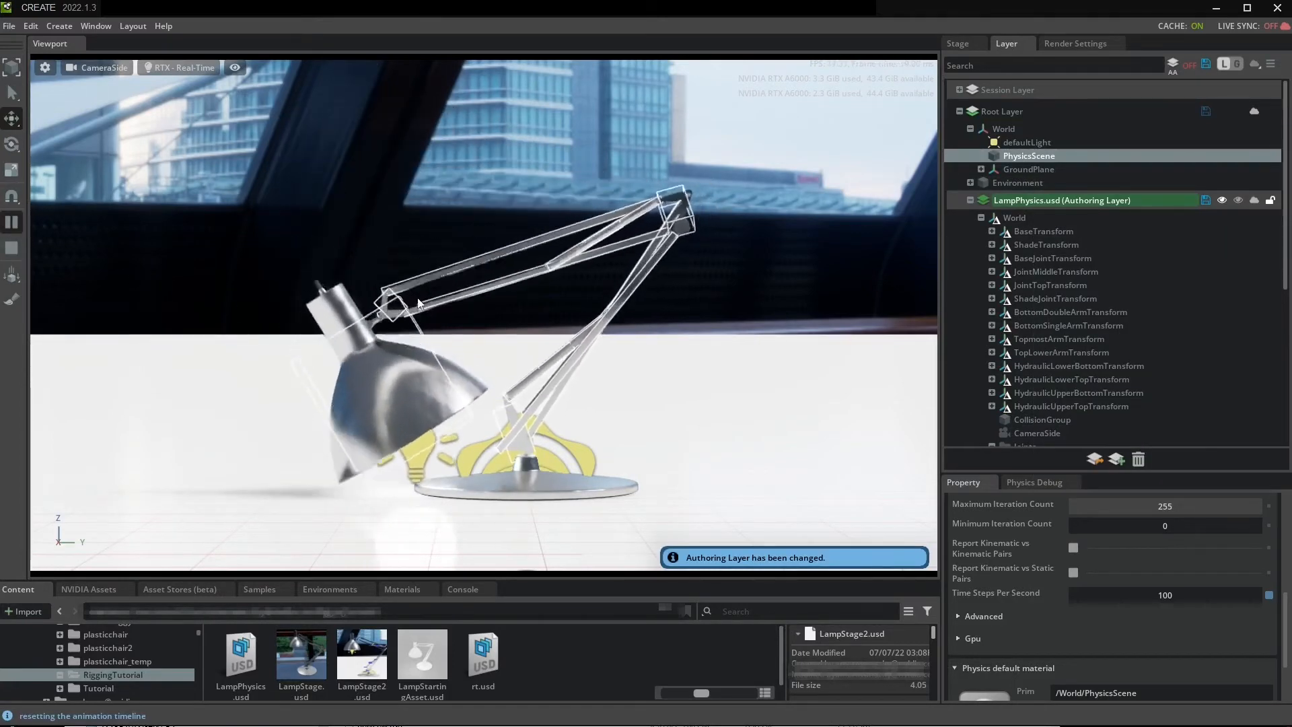
left_click_drag(348, 308, 430, 296, "shift")
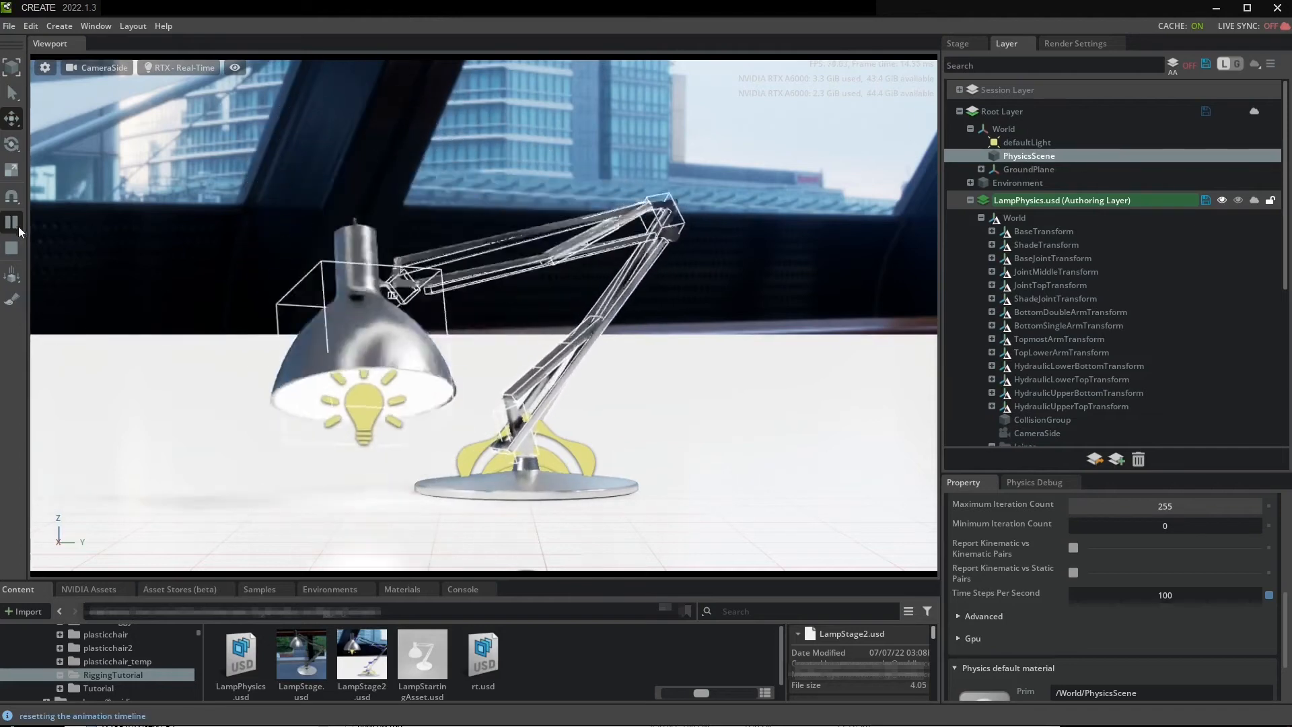
left_click(13, 248)
Step: Add an Angular Drive to TopLowerArmLowerHinge at the lamp's middle joint
scroll(774, 281, "up", 3)
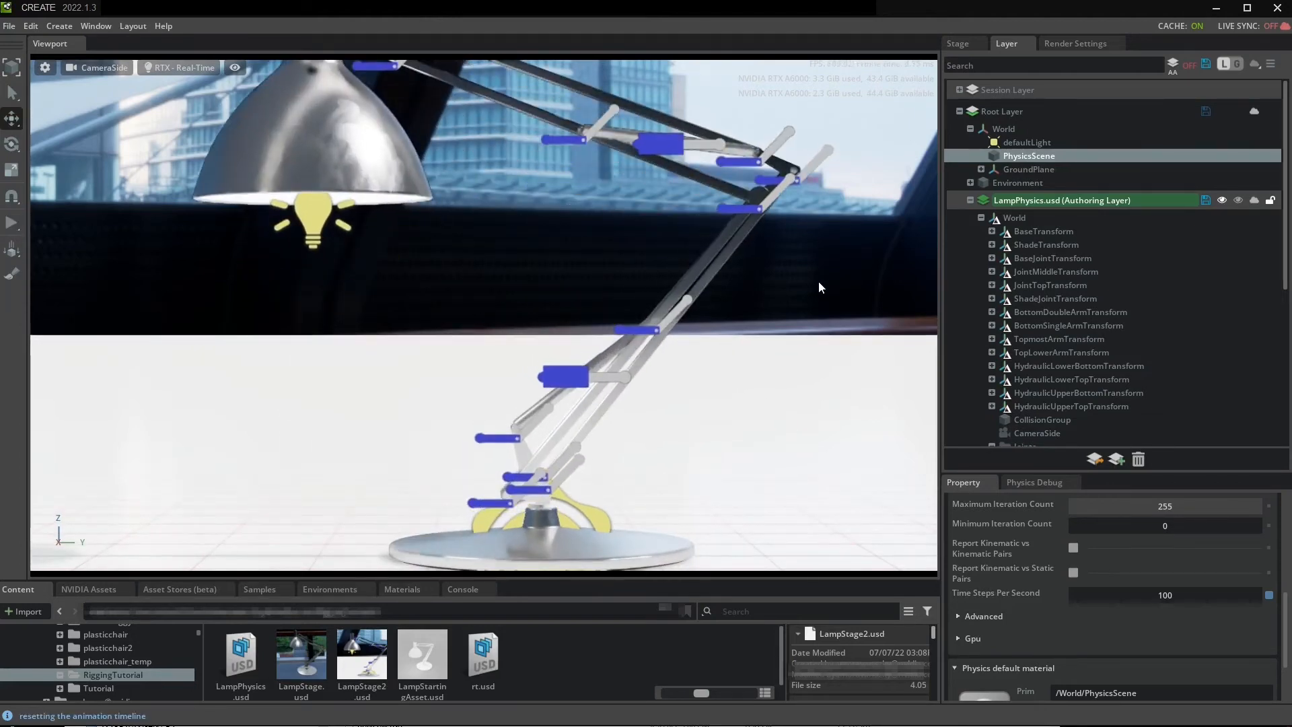
middle_click_drag(818, 282, 649, 314)
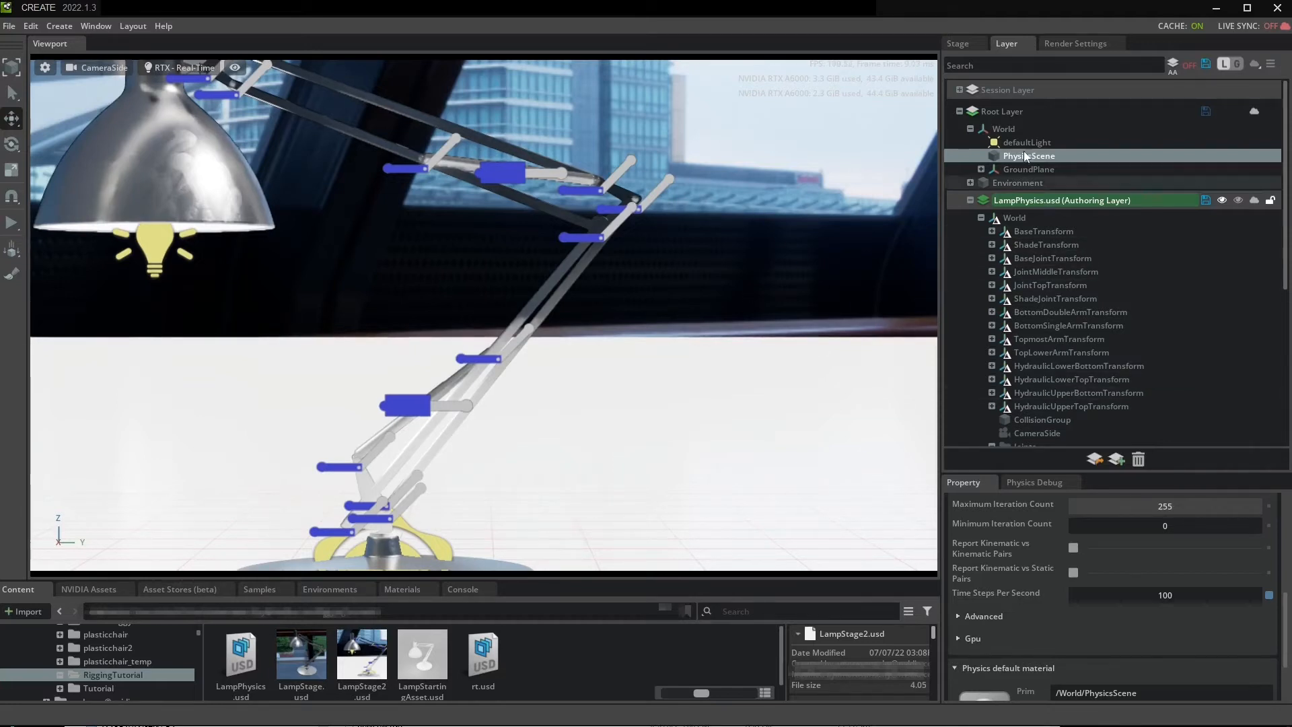
left_click(955, 45)
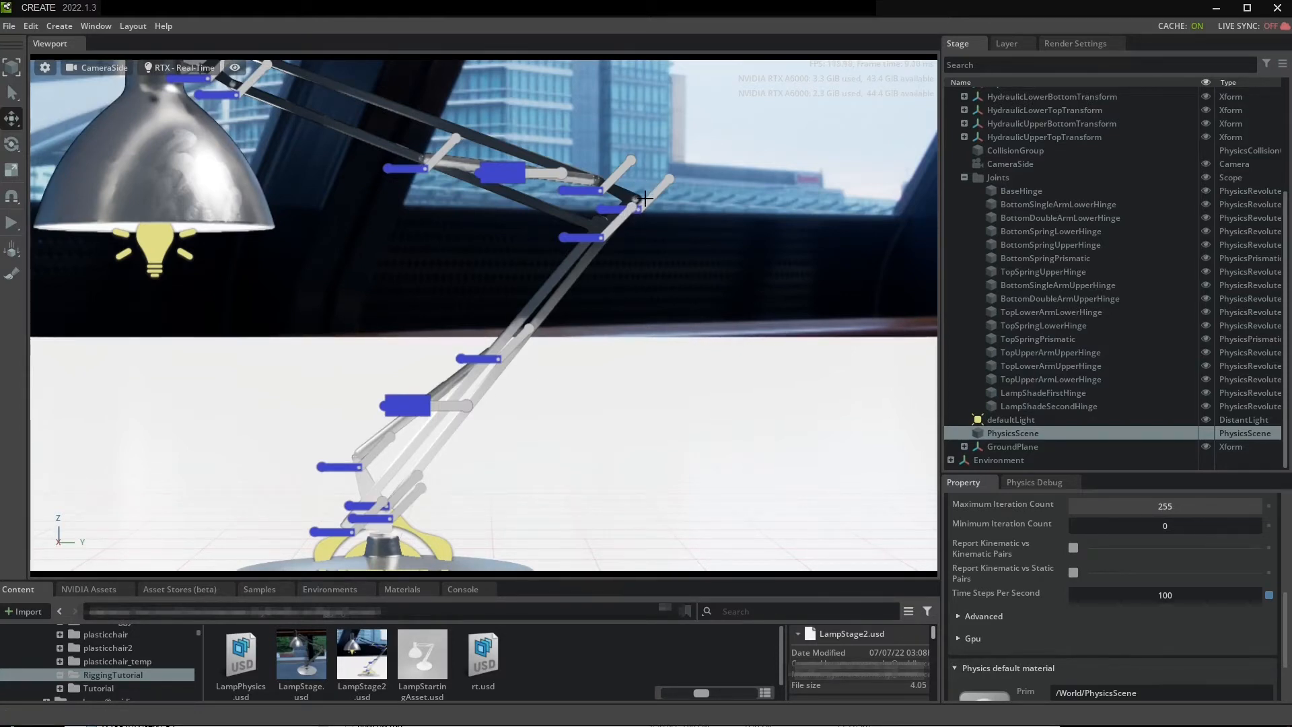
scroll(612, 240, "up", 5)
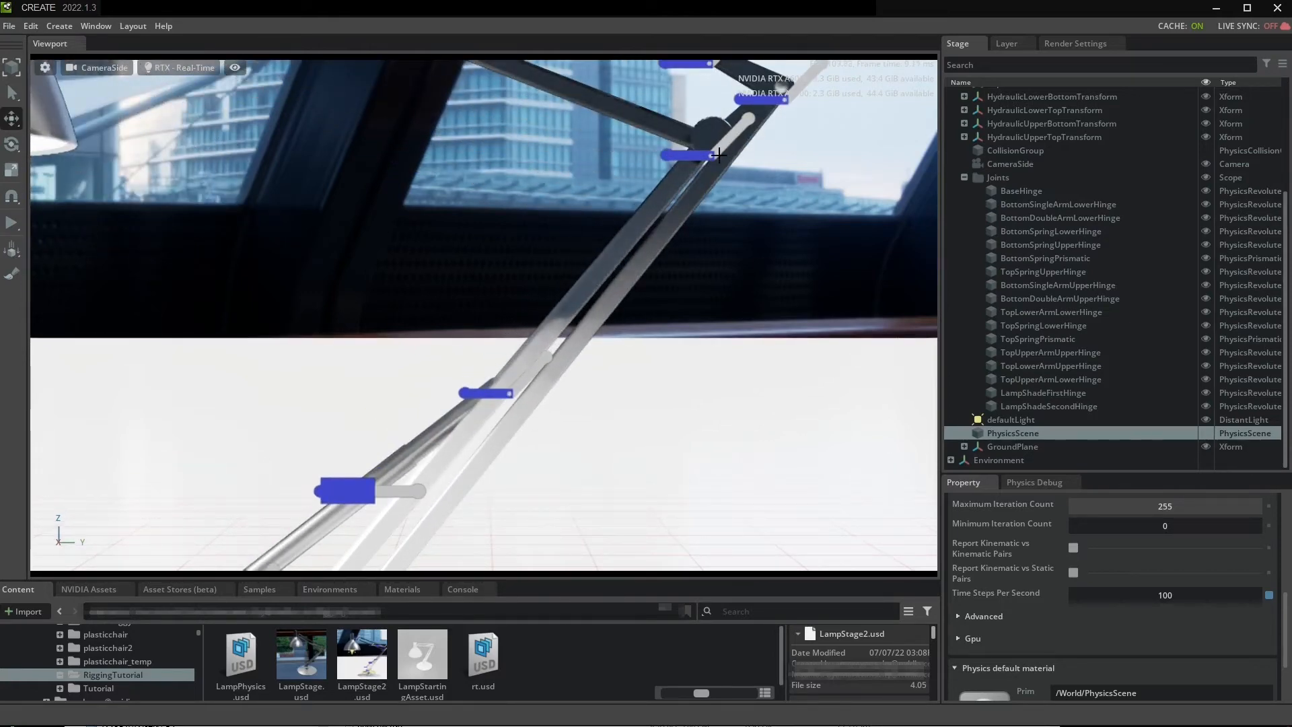
scroll(719, 155, "down", 5)
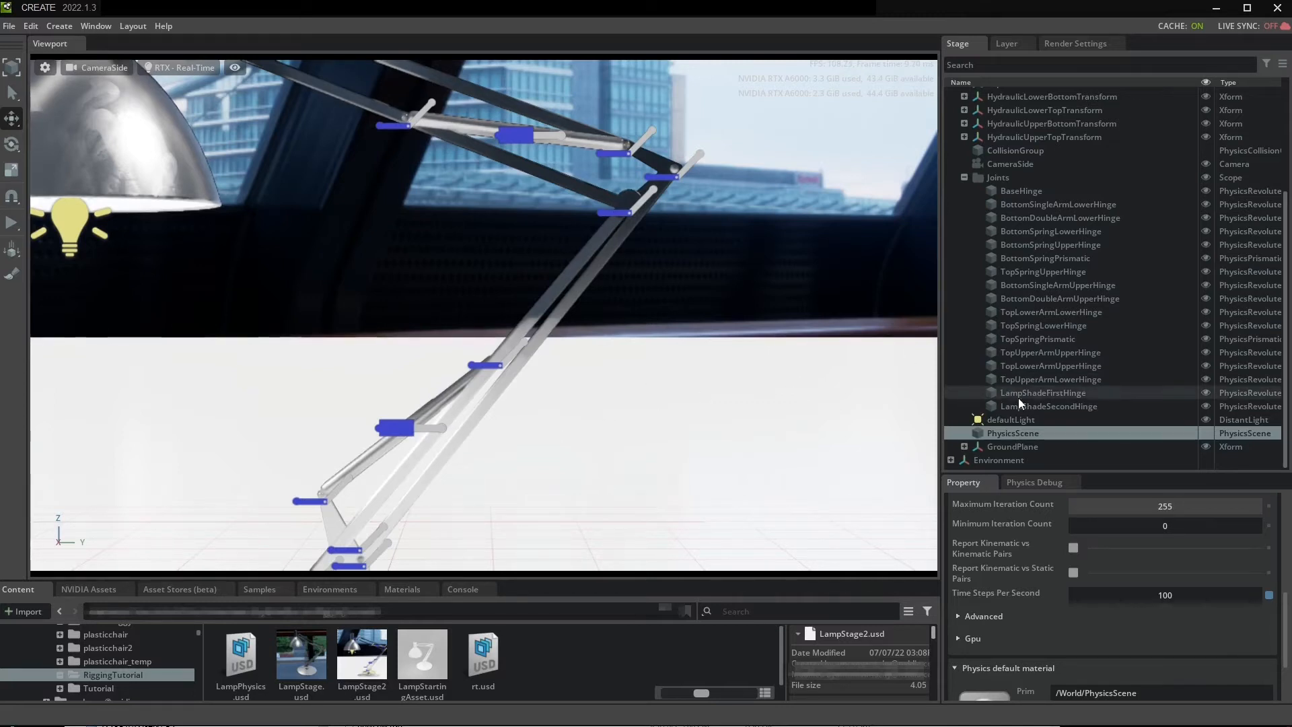
left_click(1079, 394)
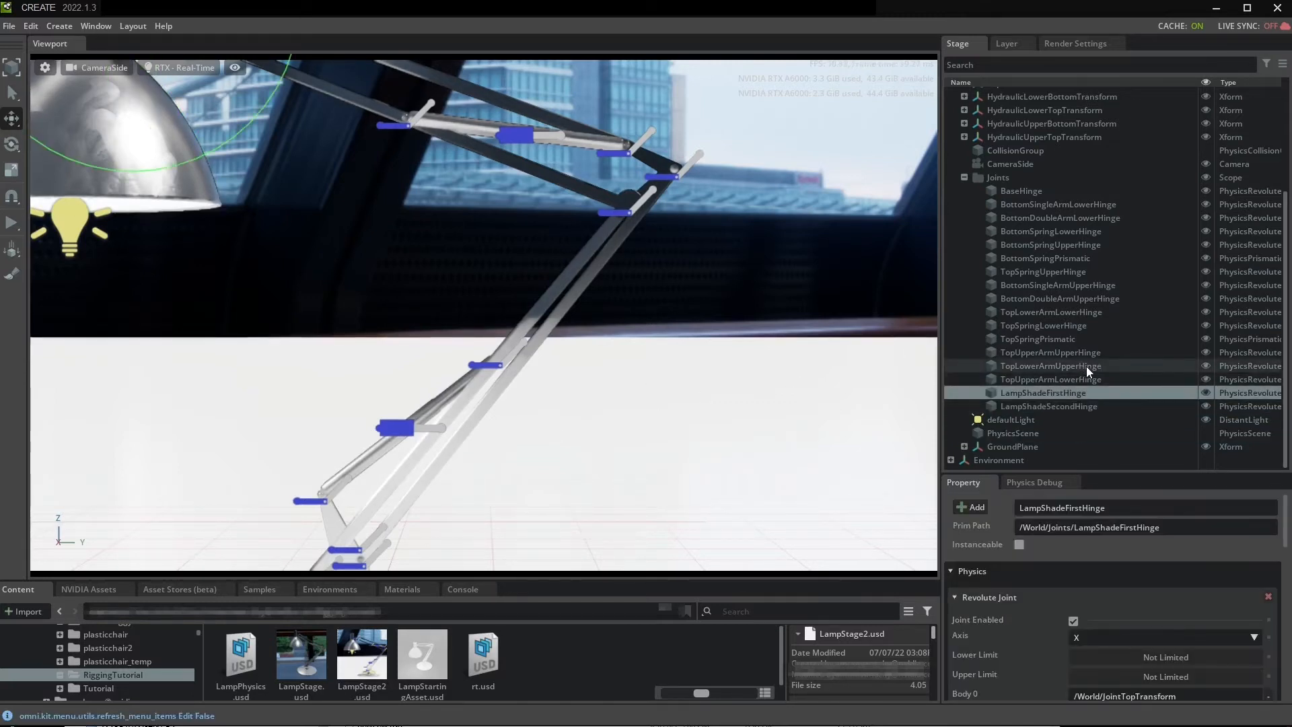
left_click(1085, 366)
left_click(1071, 339)
left_click(1068, 311)
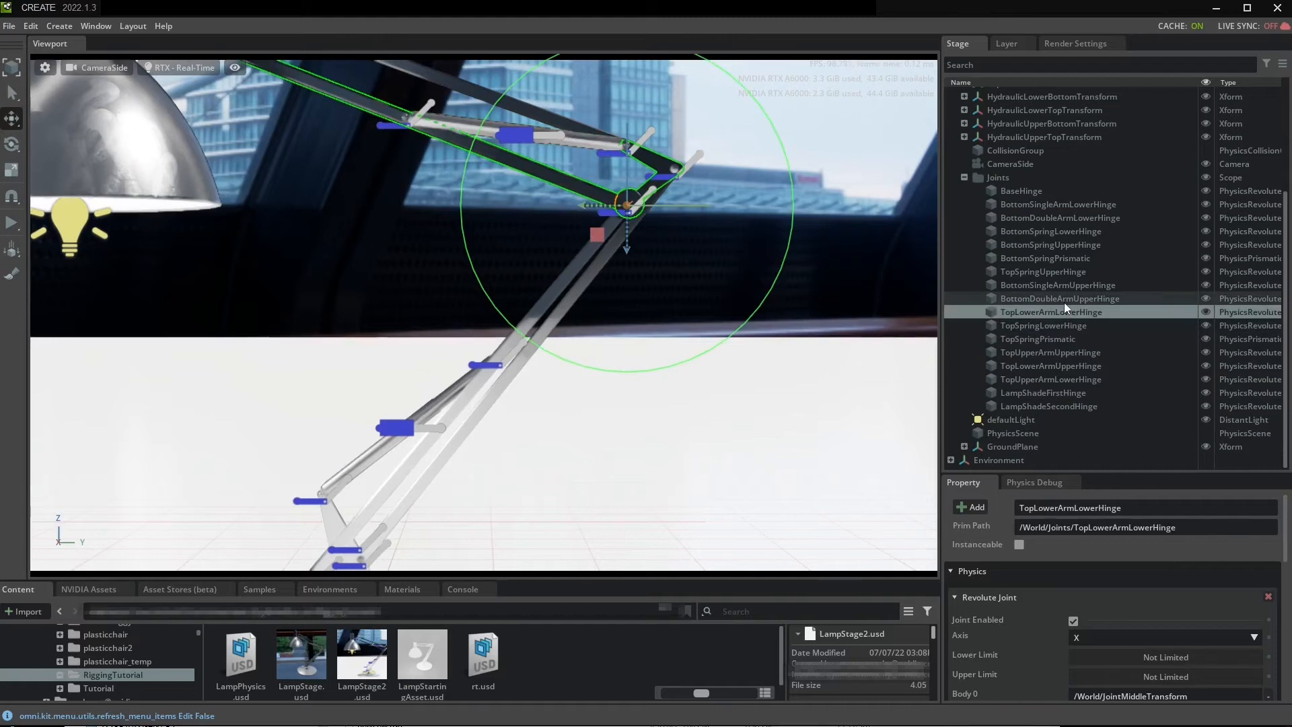
scroll(1017, 556, "down", 2)
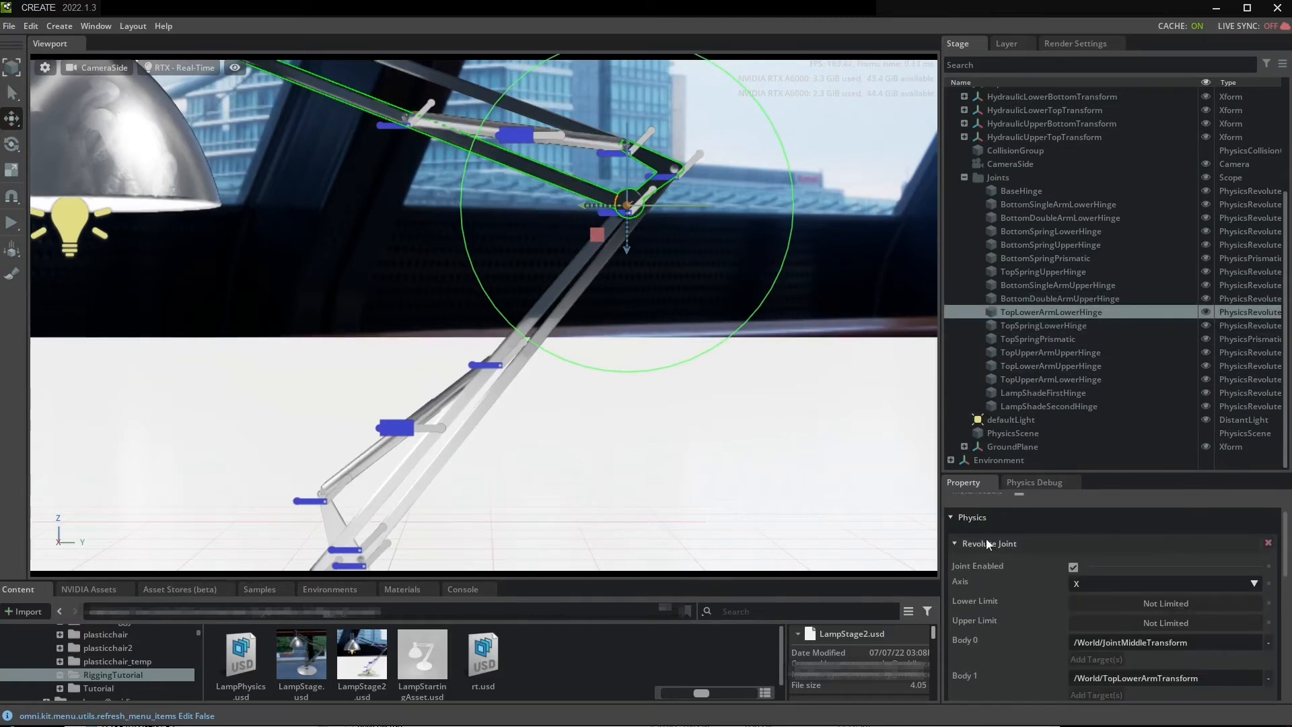
scroll(987, 538, "up", 2)
left_click(972, 507)
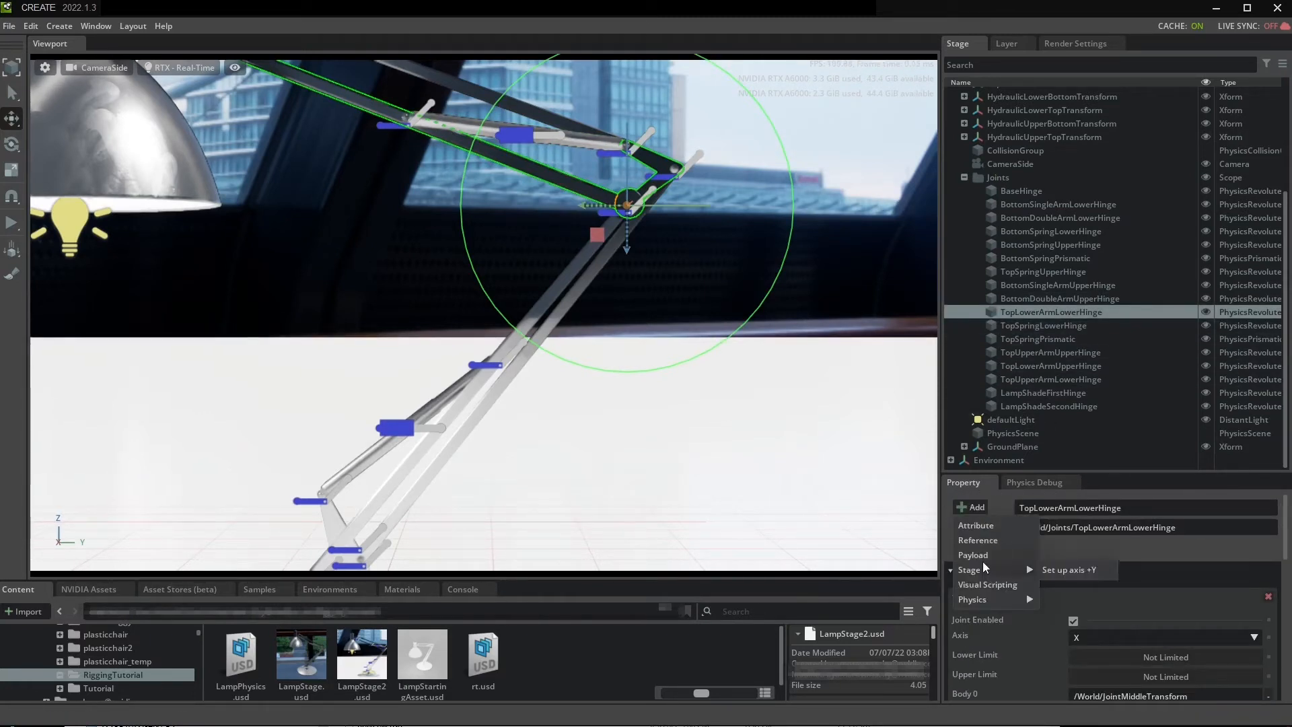
mouse_move(1002, 604)
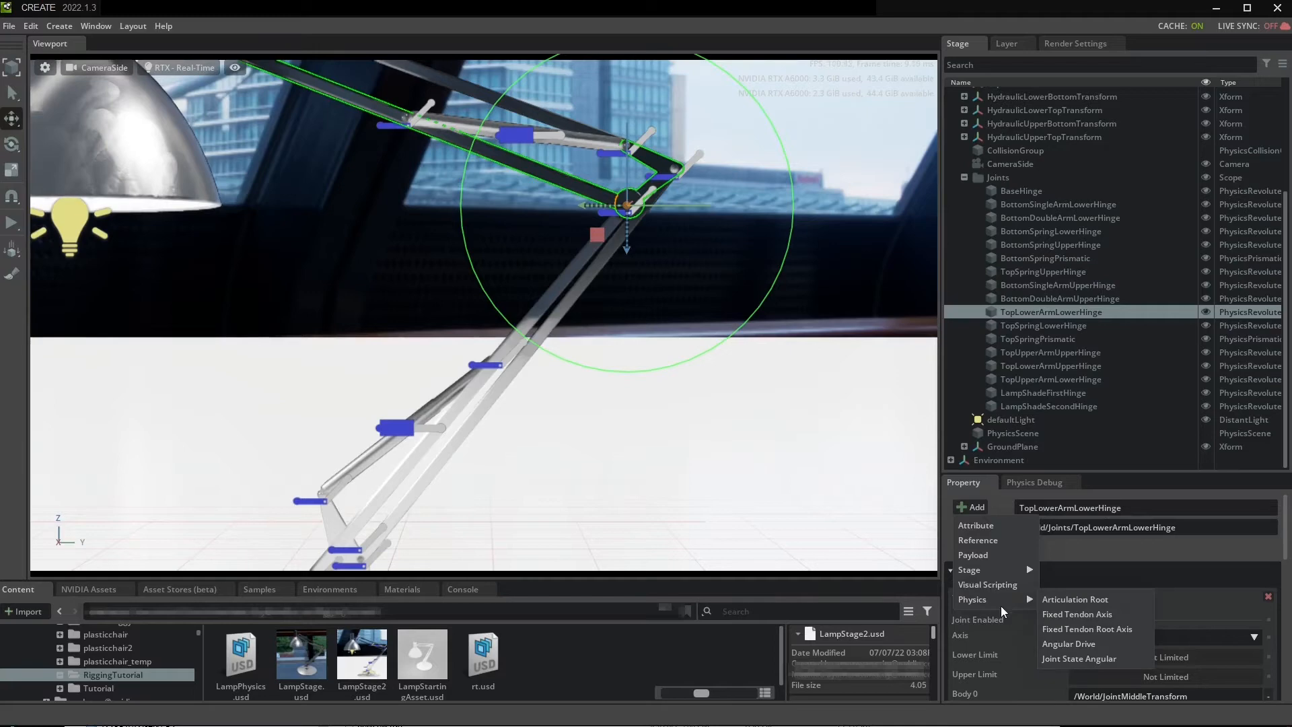
left_click(1077, 644)
Step: Set TopLowerArmLowerHinge's angular drive damping to 50 and stiffness to 100
scroll(1145, 589, "down", 5)
left_click(1189, 644)
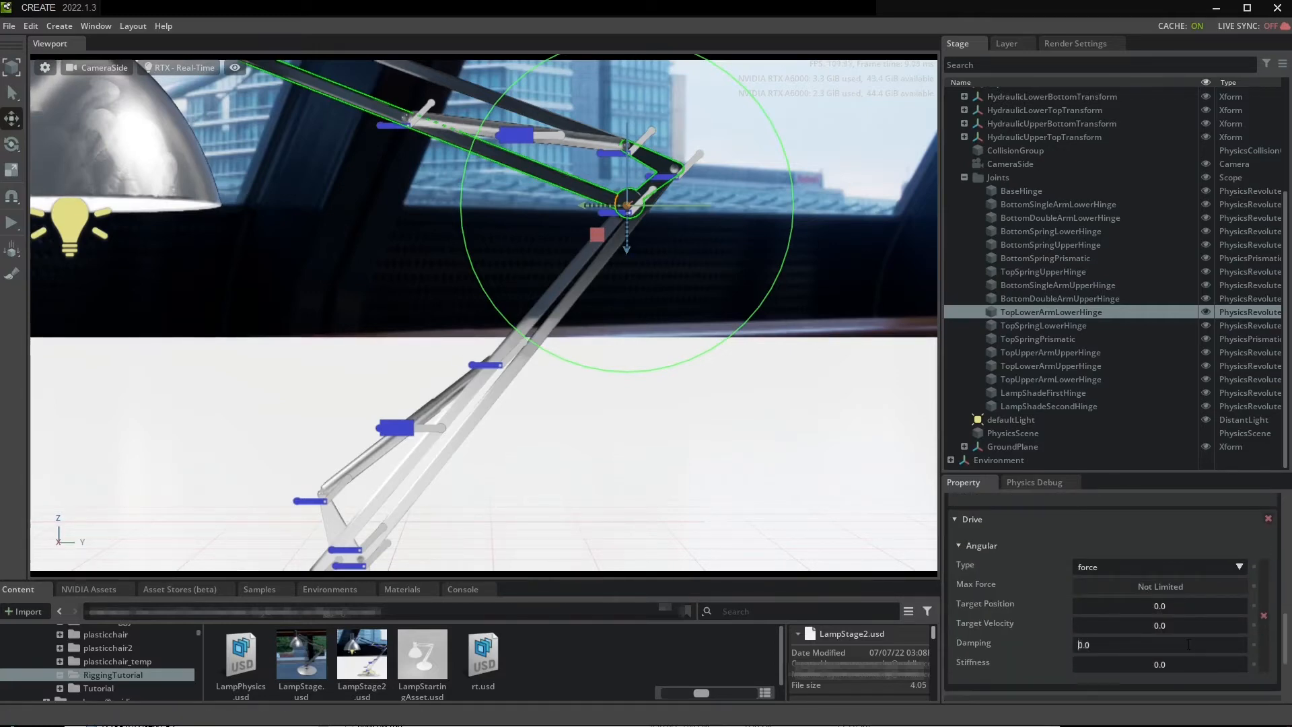
type("50")
key("Return")
scroll(1189, 644, "down", 1)
double_click(1171, 621)
type("100")
key("Return")
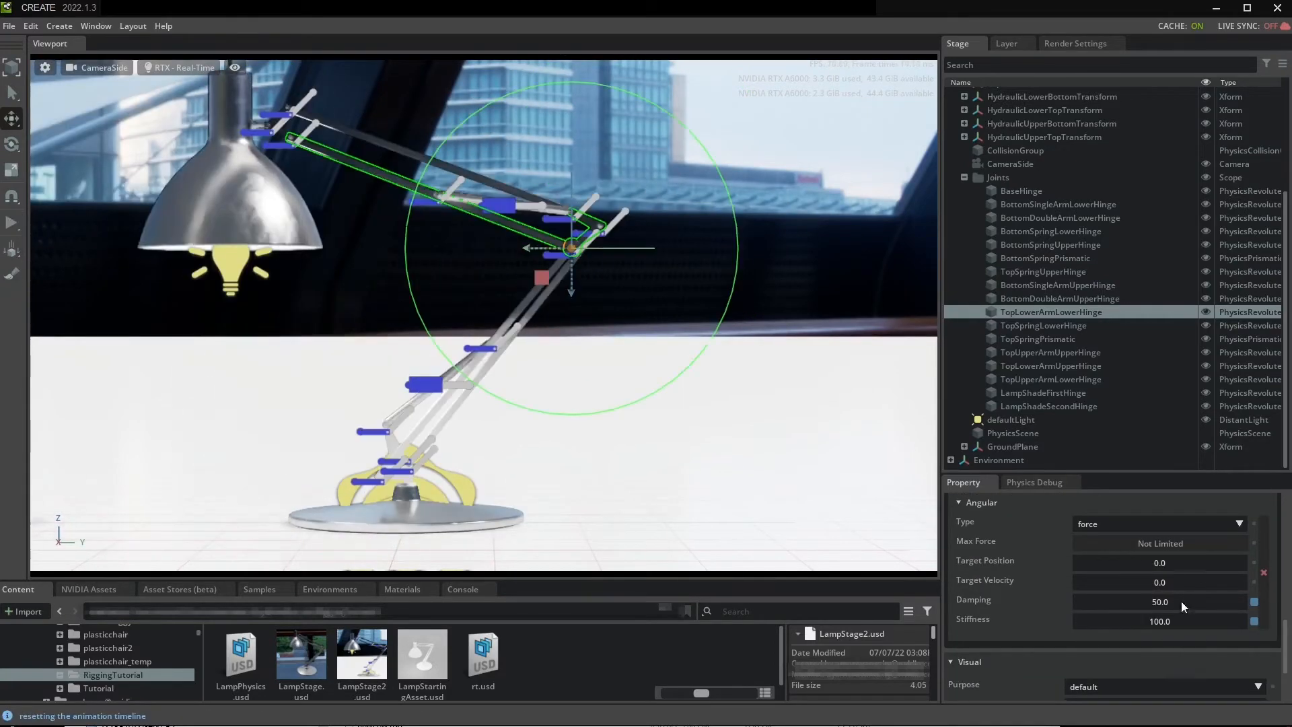
Step: Set BottomSingleArmUpperHinge's angular drive stiffness to 50 and damping to 20
left_click(1057, 285)
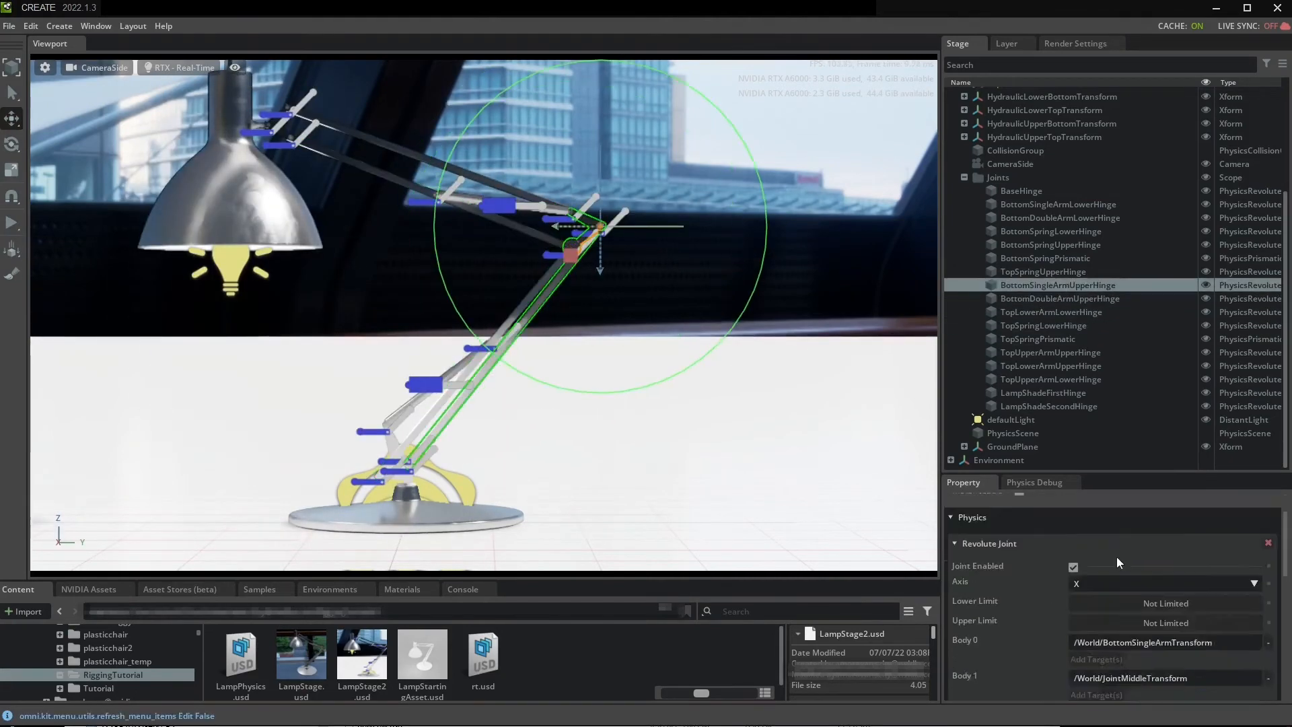
scroll(1117, 563, "down", 10)
double_click(1161, 612)
type("50")
key("Return")
double_click(1160, 591)
type("20")
key("Return")
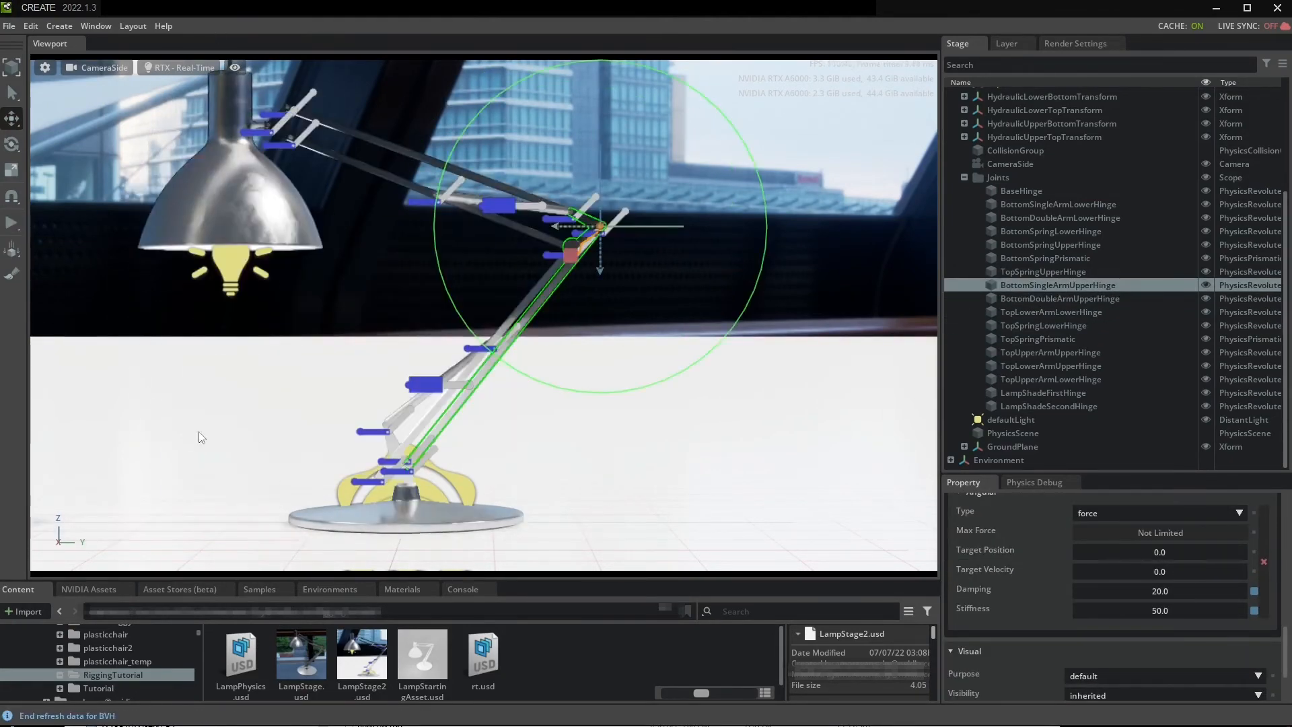
Step: Set BottomSingleArmUpperHinge's angular drive damping to 50 and stiffness to 100, and test the lamp in a simulation run
left_click(1076, 311)
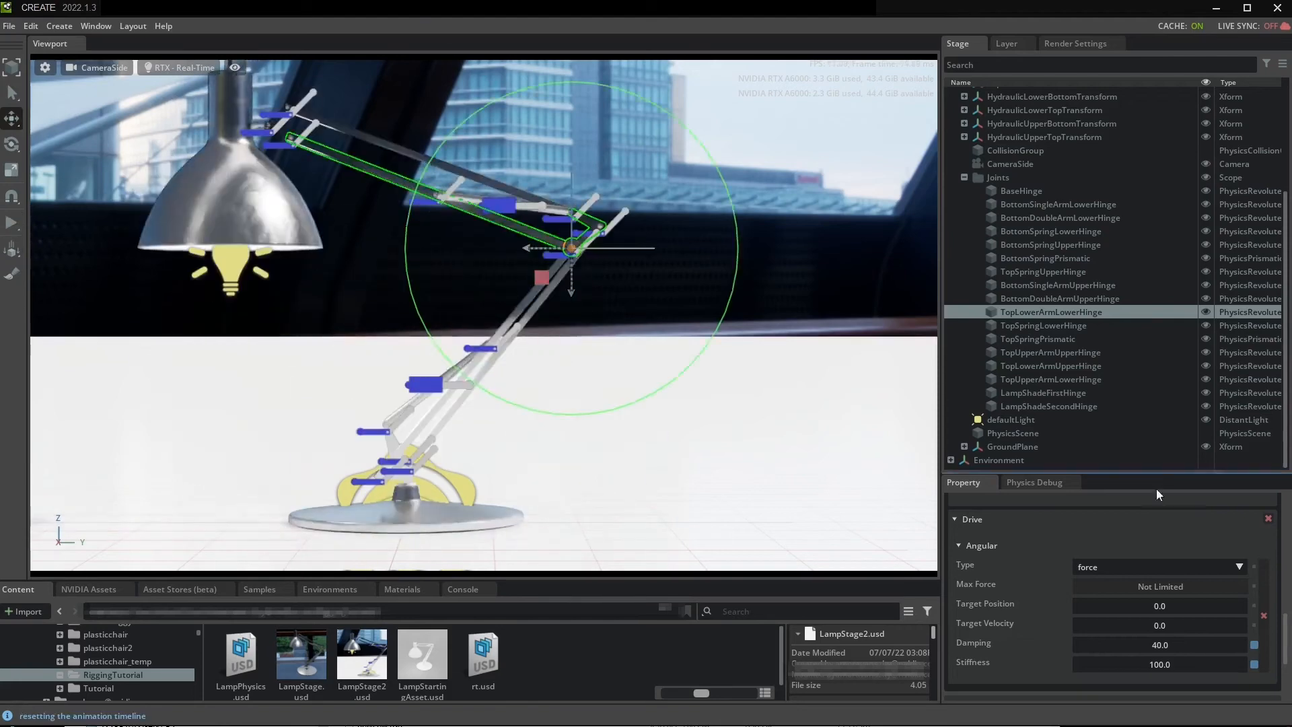
left_click(1057, 284)
scroll(1117, 572, "down", 10)
key("space")
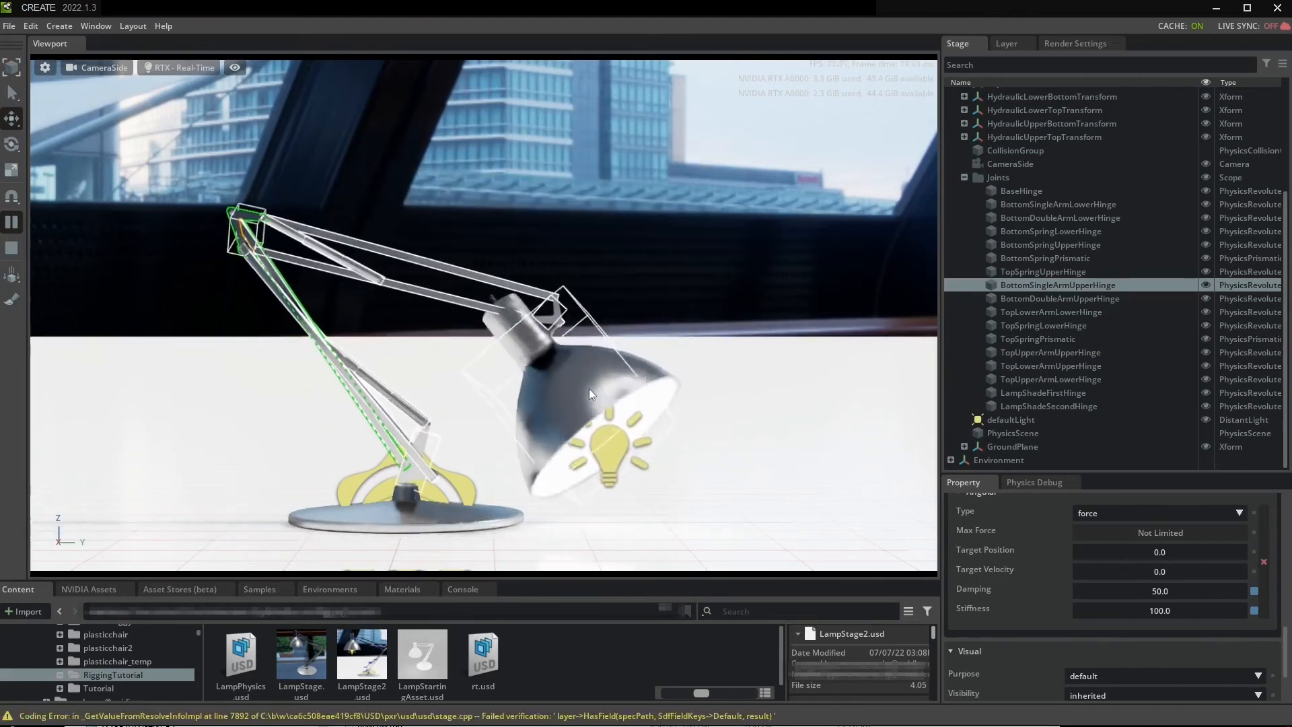
key("space")
Step: Set BottomDoubleArmUpperHinge's angular drive damping to 50 and stiffness to 1000, and start the physics simulation
scroll(652, 202, "up", 5)
left_click(1059, 205)
left_click(1057, 218)
left_click(1050, 231)
left_click(1043, 272)
left_click(1045, 285)
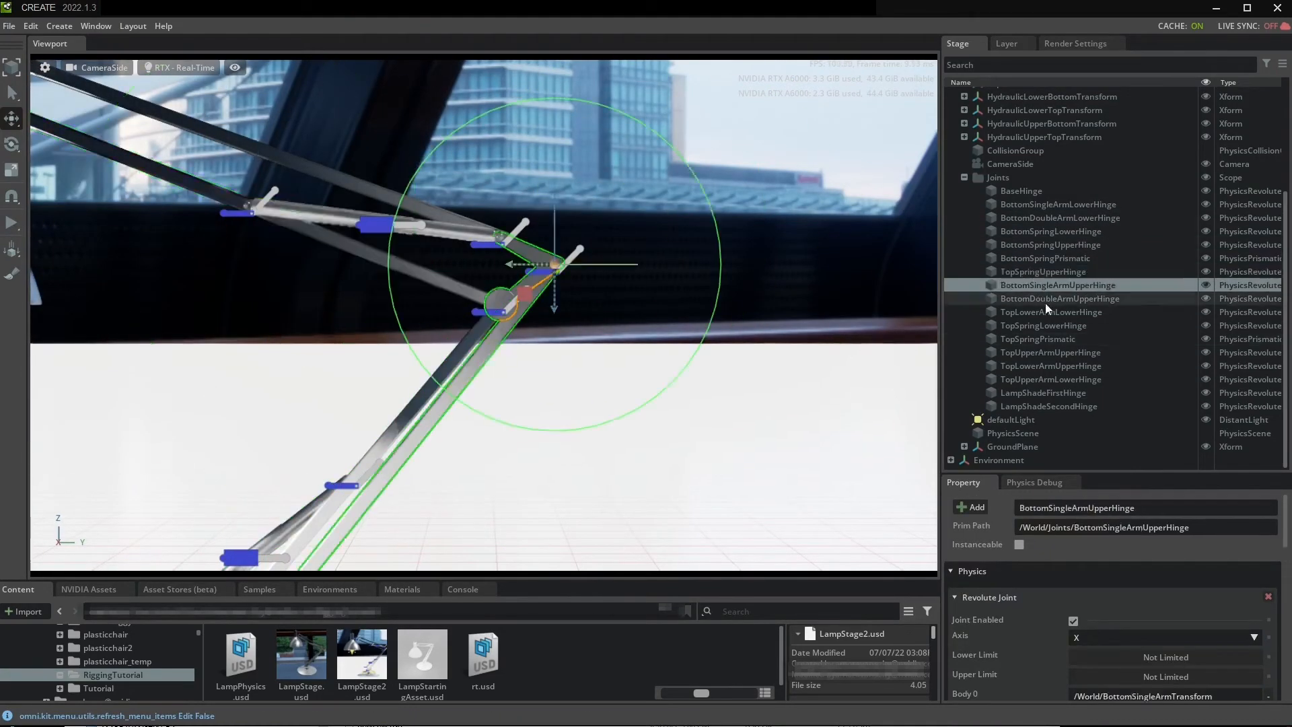
left_click(1047, 301)
scroll(1161, 611, "down", 5)
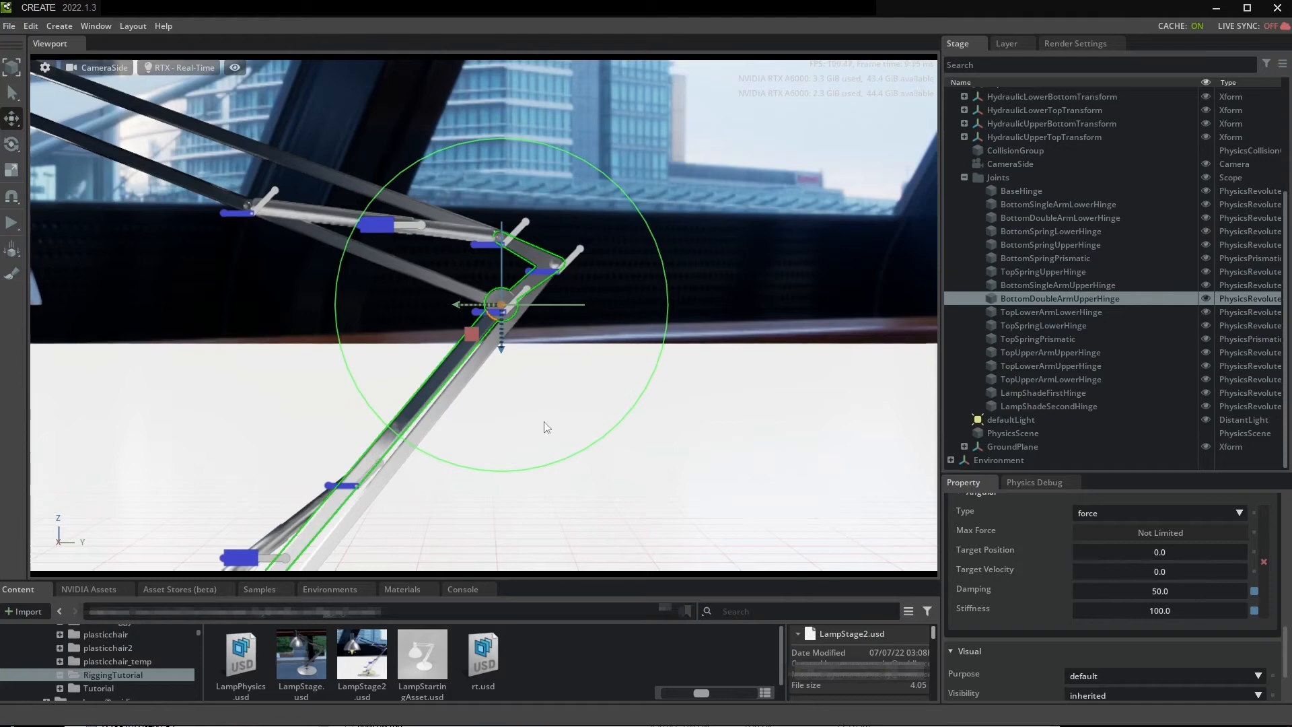
scroll(542, 426, "down", 5)
key("space")
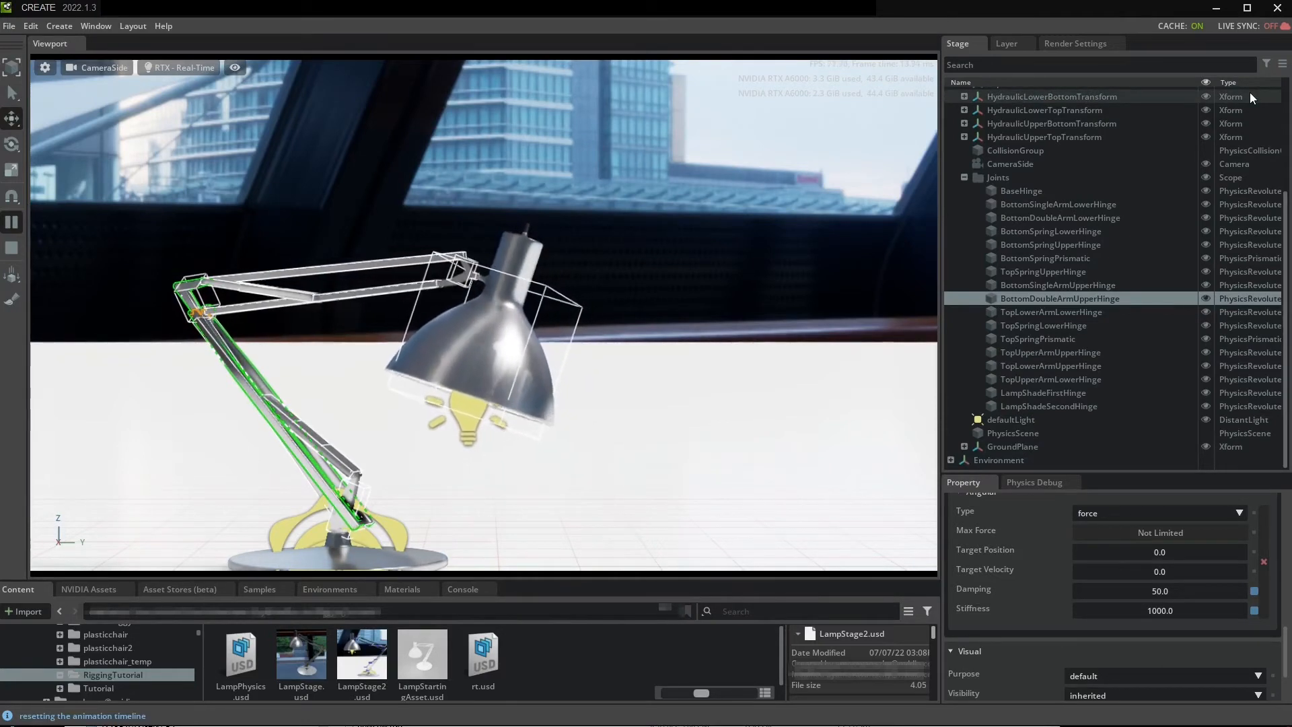
Step: Filter the stage to Physics Joints and set LampShadeSecondHinge's angular drive stiffness to 100
left_click(1264, 64)
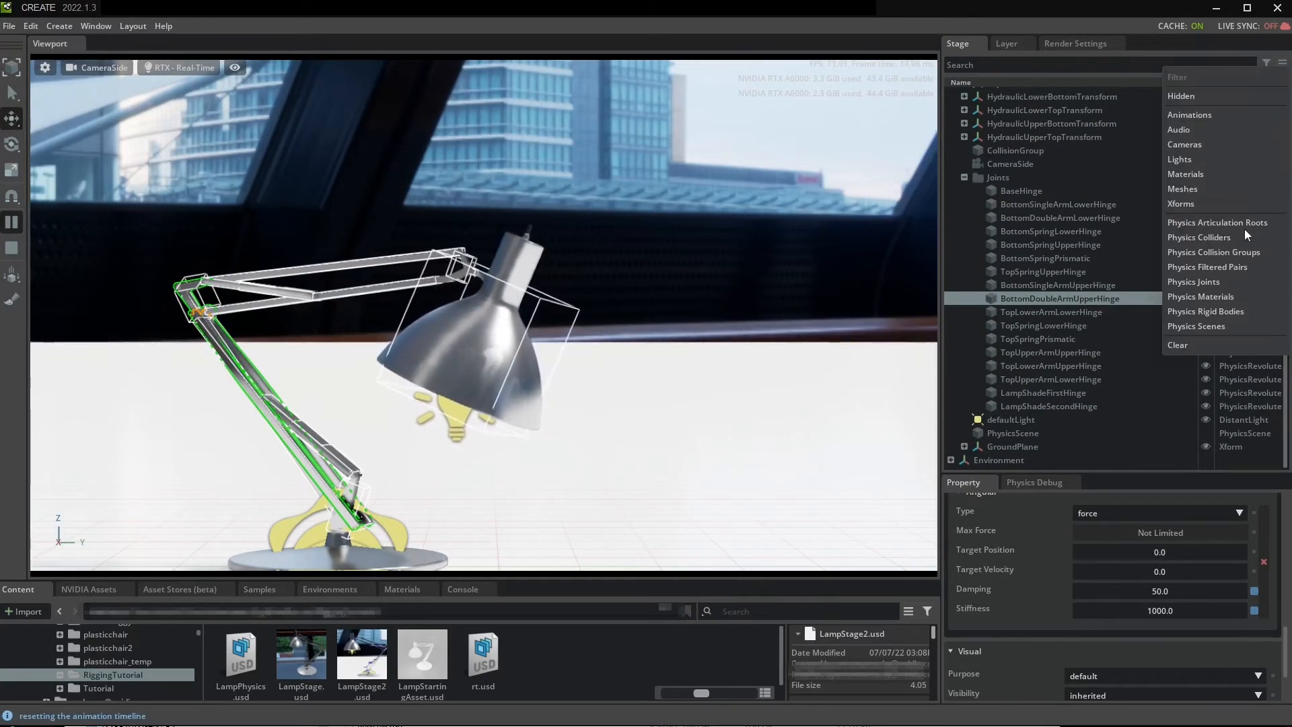
left_click(1227, 284)
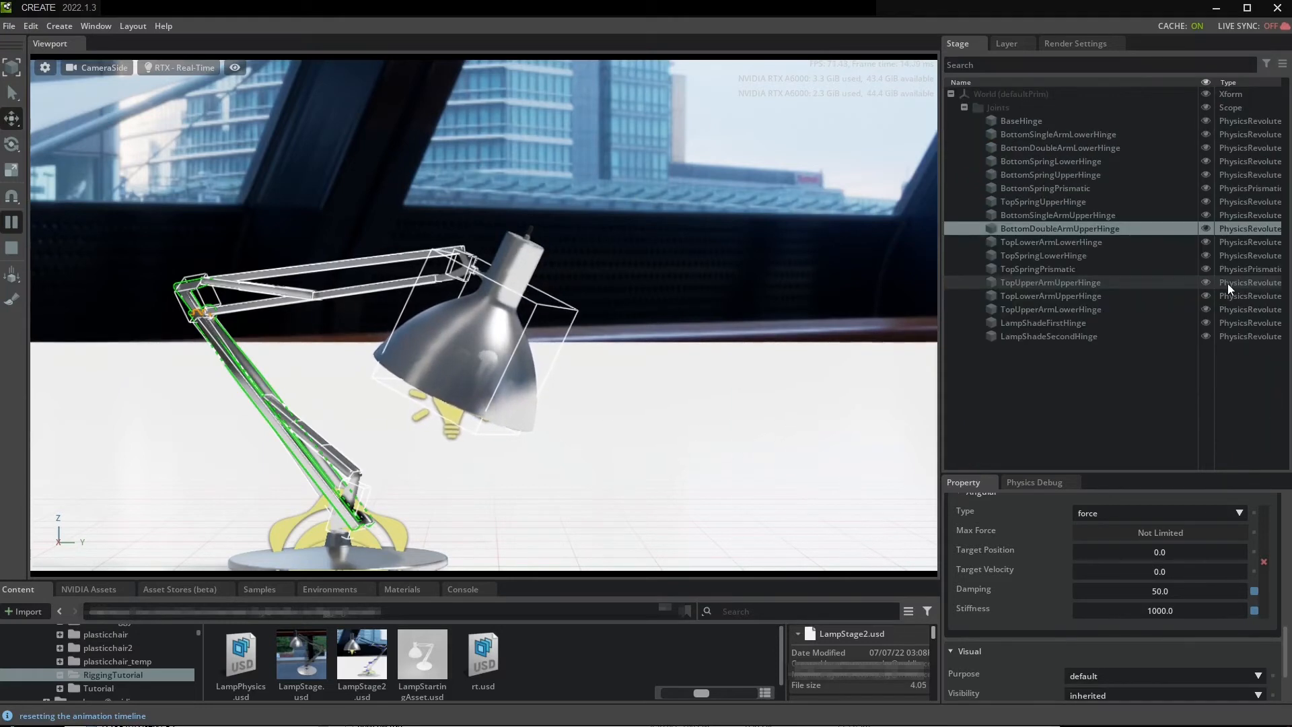
left_click(1077, 340)
left_click_drag(1134, 472, 1142, 391)
scroll(1163, 545, "down", 6)
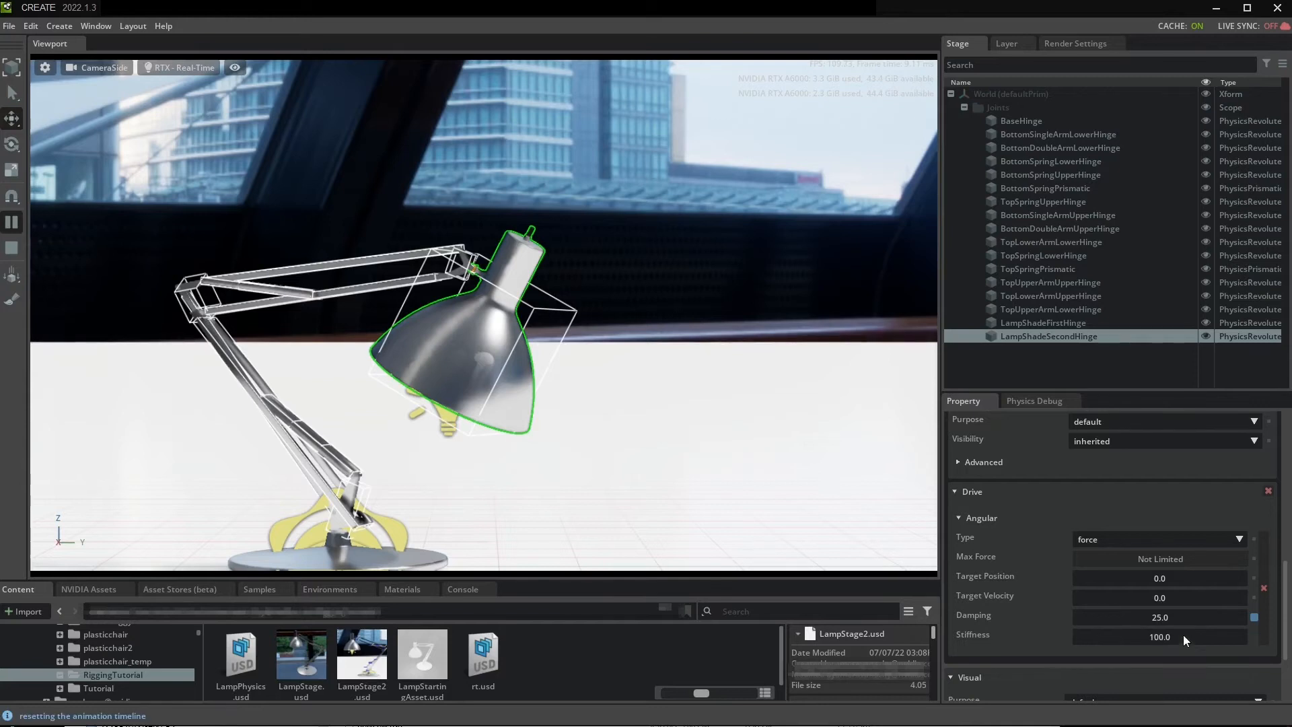
scroll(1183, 635, "down", 2)
Step: Restart the physics simulation from its initial state to test the stiffened lamp shade hinge
left_click(11, 247)
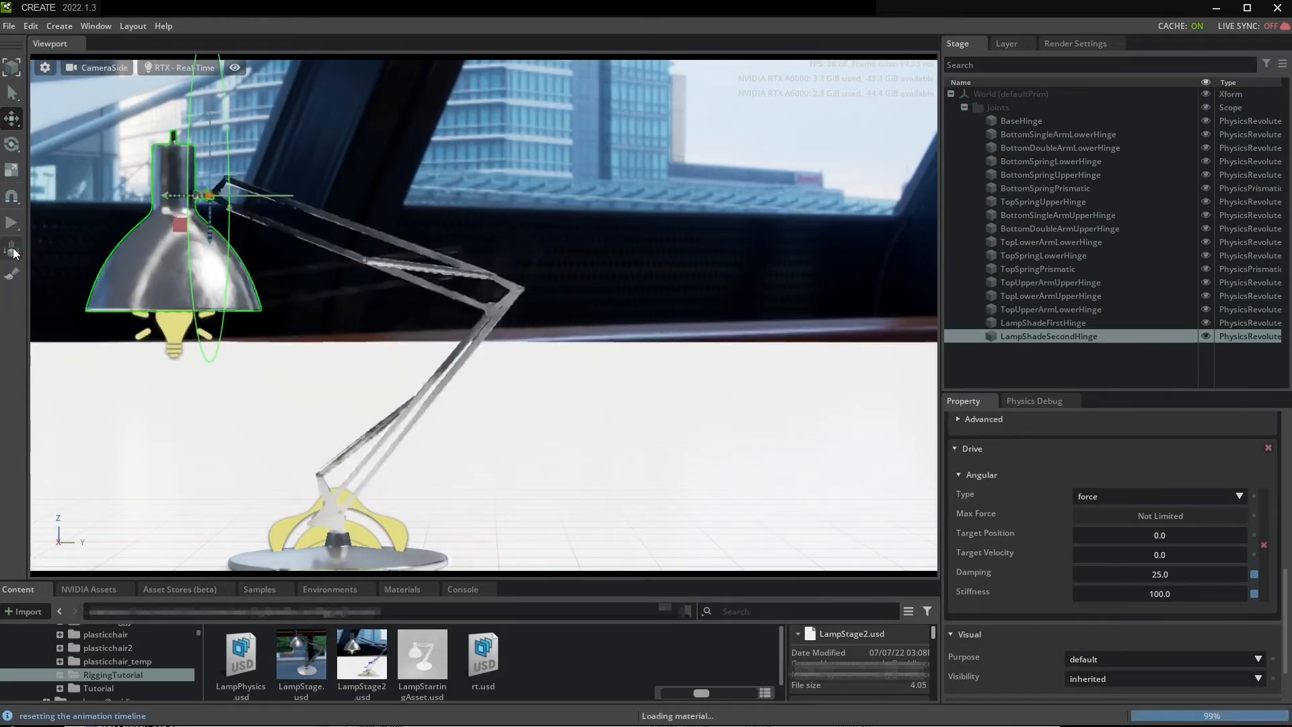
left_click(11, 223)
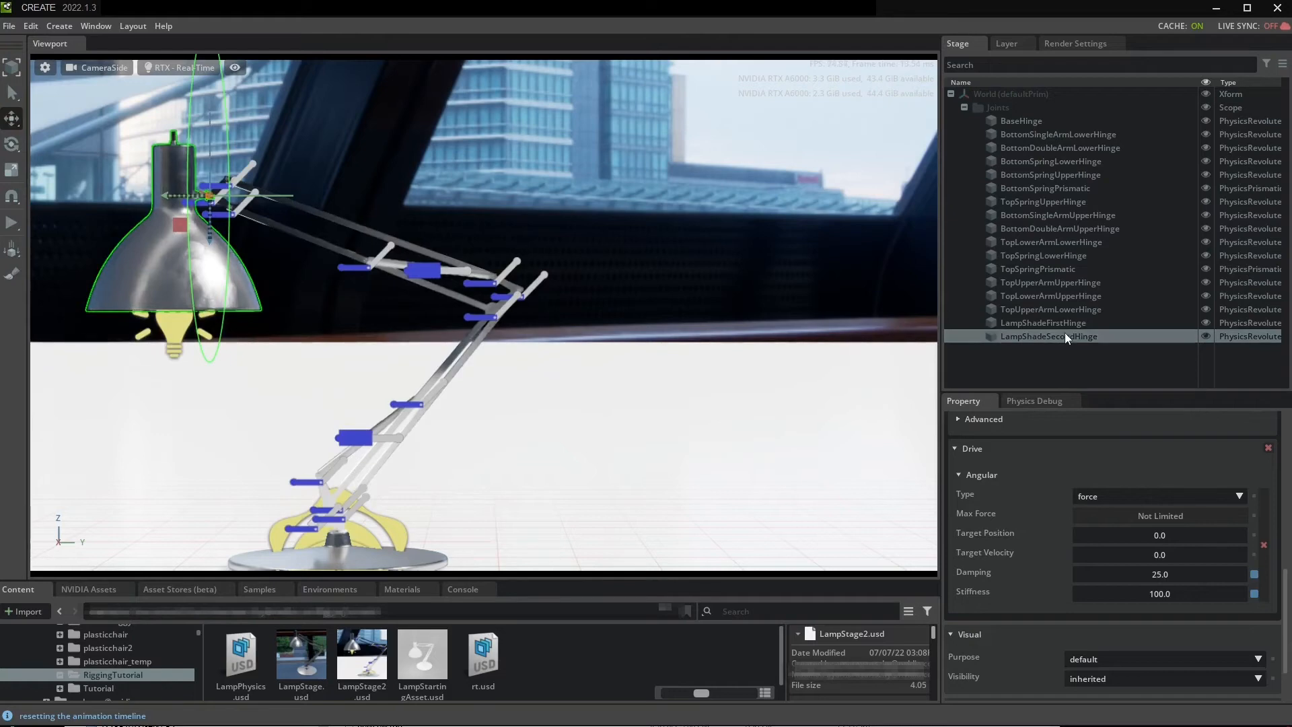
Step: Set LampShadeFirstHinge's angular drive stiffness to 100 and test the lamp by pulling its shade during a simulation run
key("Up")
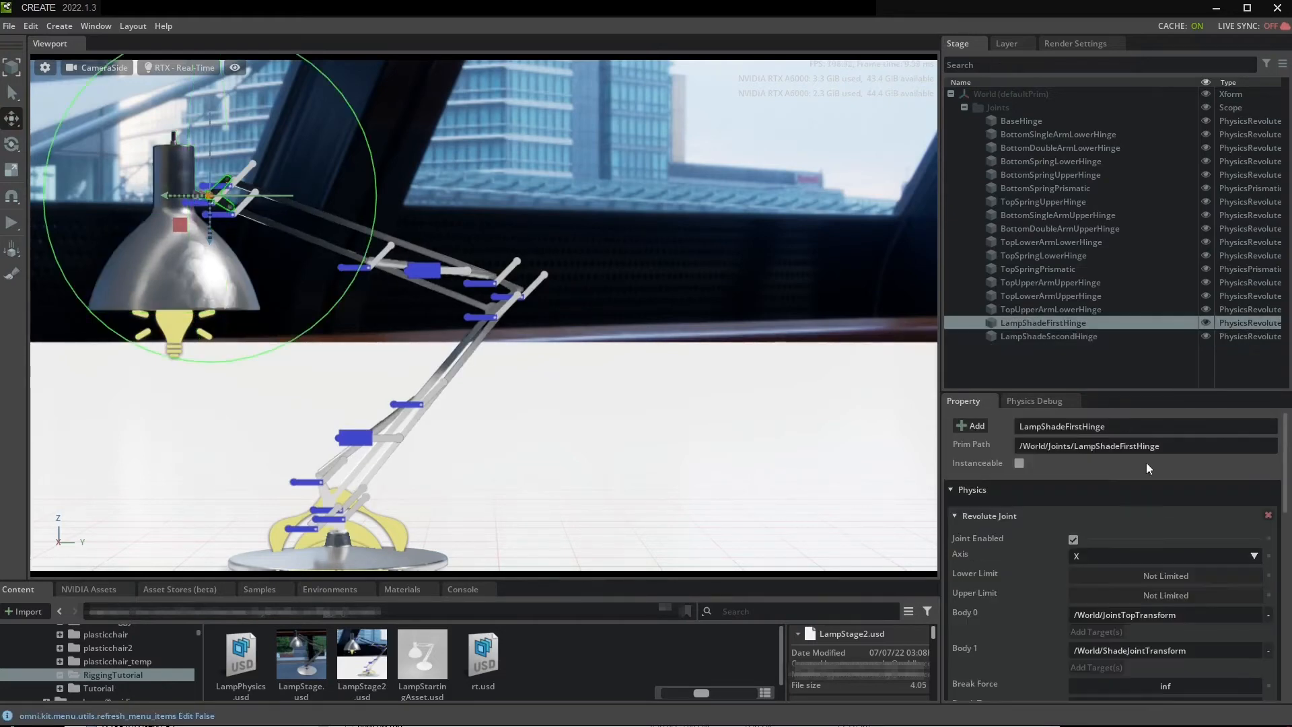
type("100")
key("Return")
scroll(1185, 640, "down", 1)
key("space")
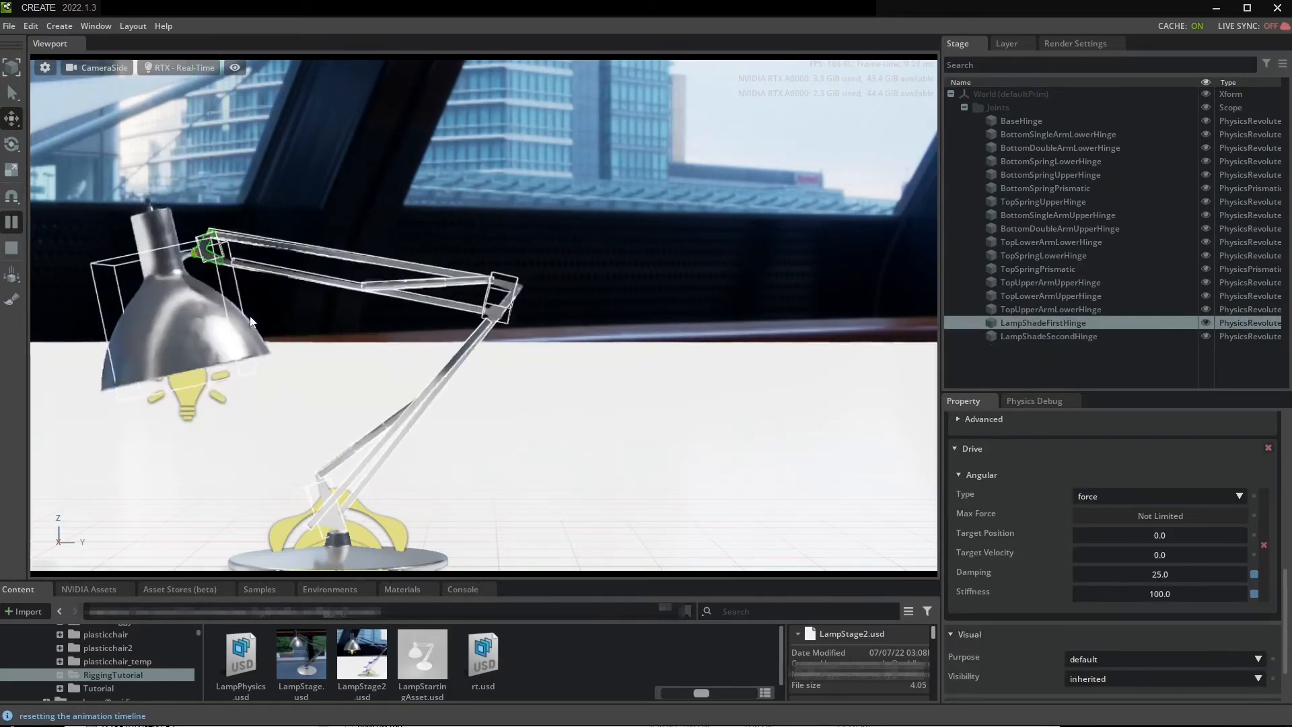
left_click_drag(219, 391, 666, 366, "shift")
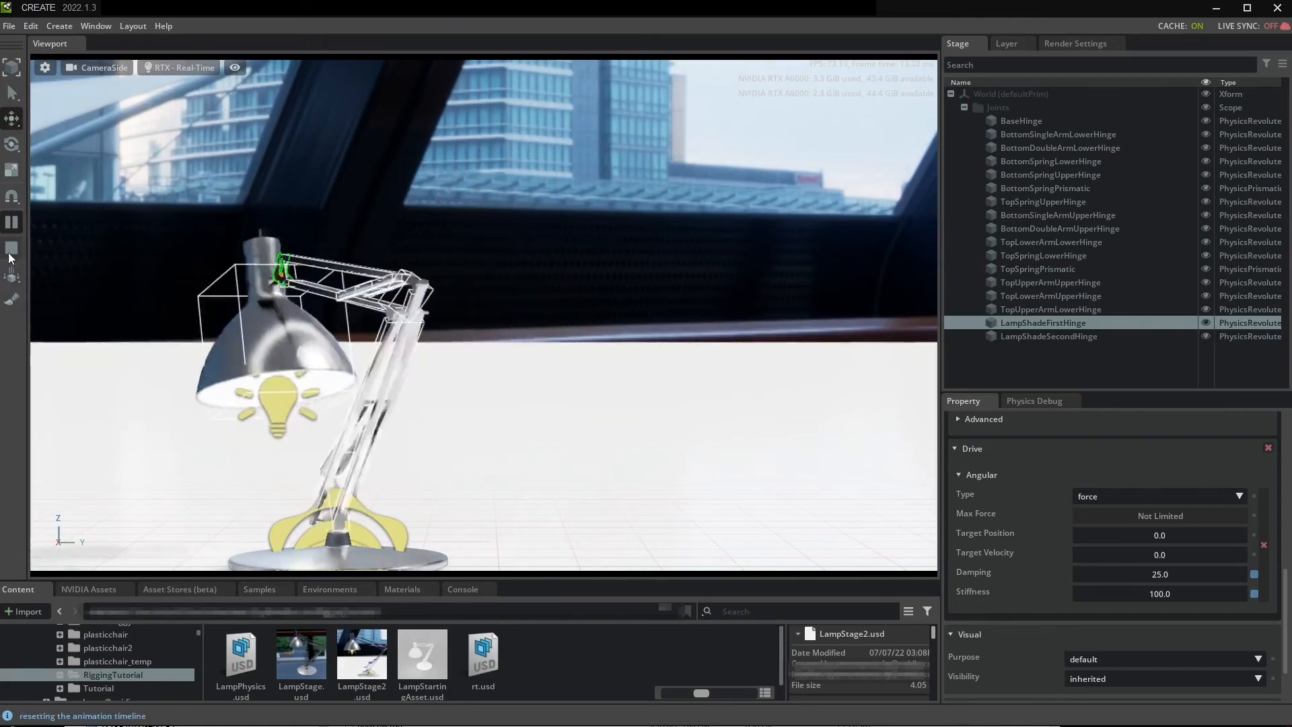
left_click(10, 250)
Step: Go through the top arm hinges, set TopLowerArmLowerHinge's angular drive stiffness to 1000, and test the lamp in a simulation run
left_click(1082, 309)
left_click(1083, 297)
scroll(1117, 572, "down", 8)
left_click(1079, 283)
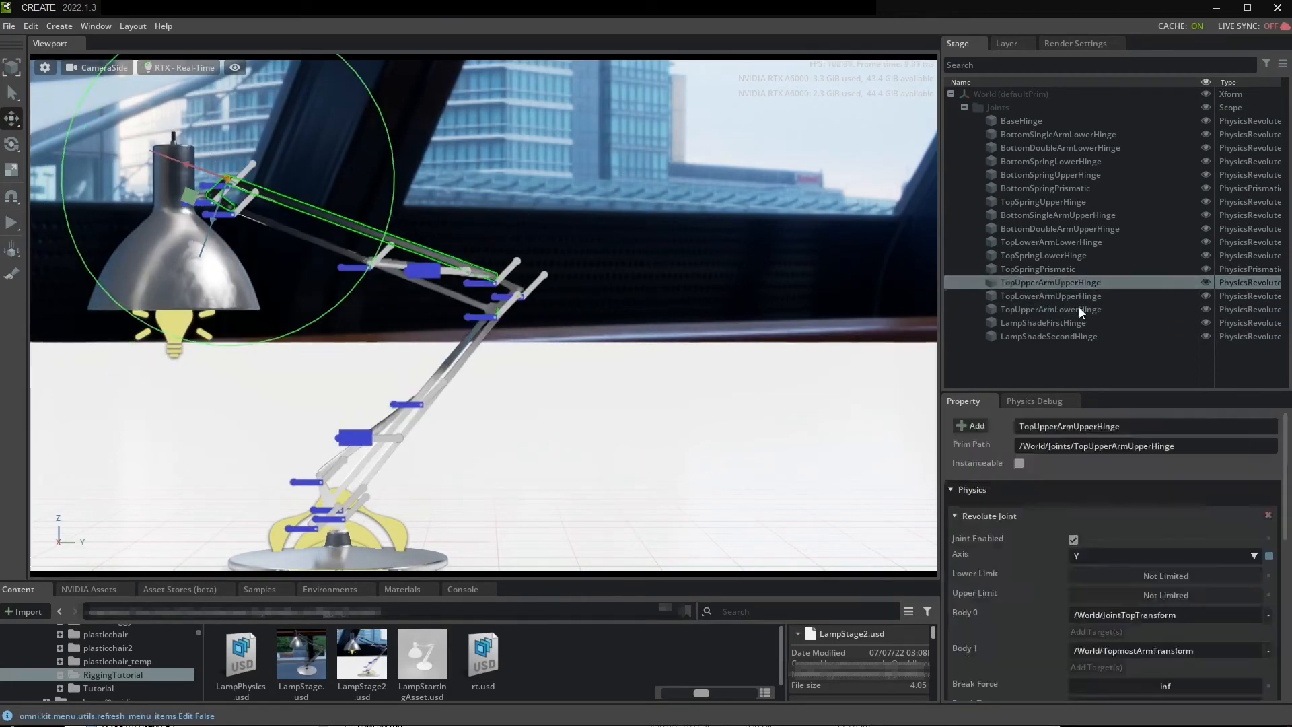
scroll(1111, 559, "down", 8)
left_click(1075, 272)
scroll(1110, 539, "down", 8)
left_click(1069, 256)
left_click(1066, 242)
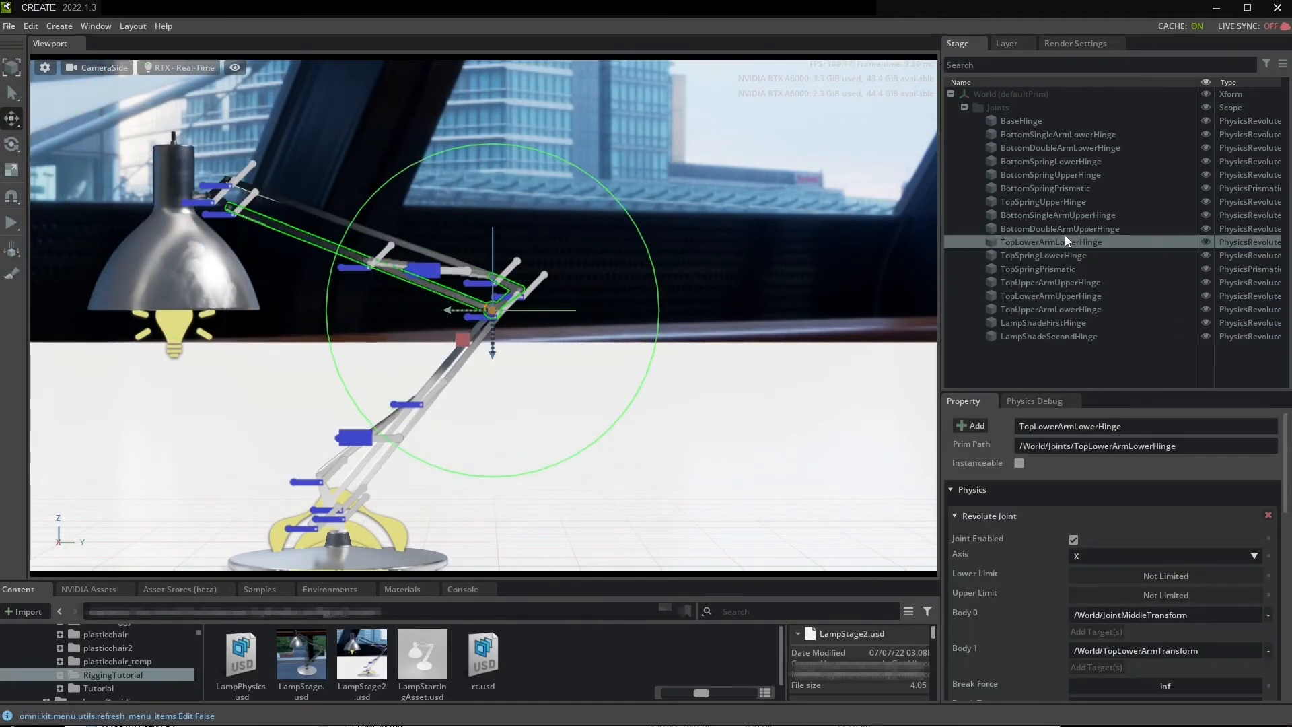
scroll(1140, 591, "down", 8)
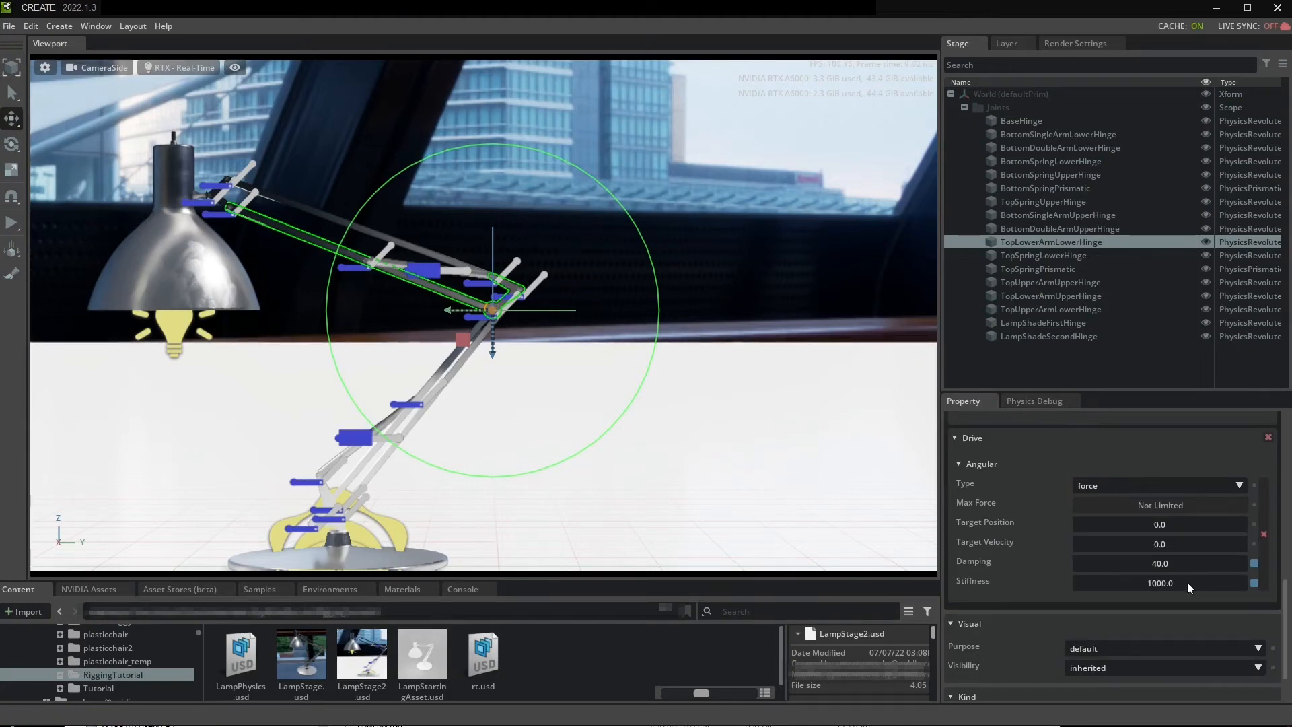
key("space")
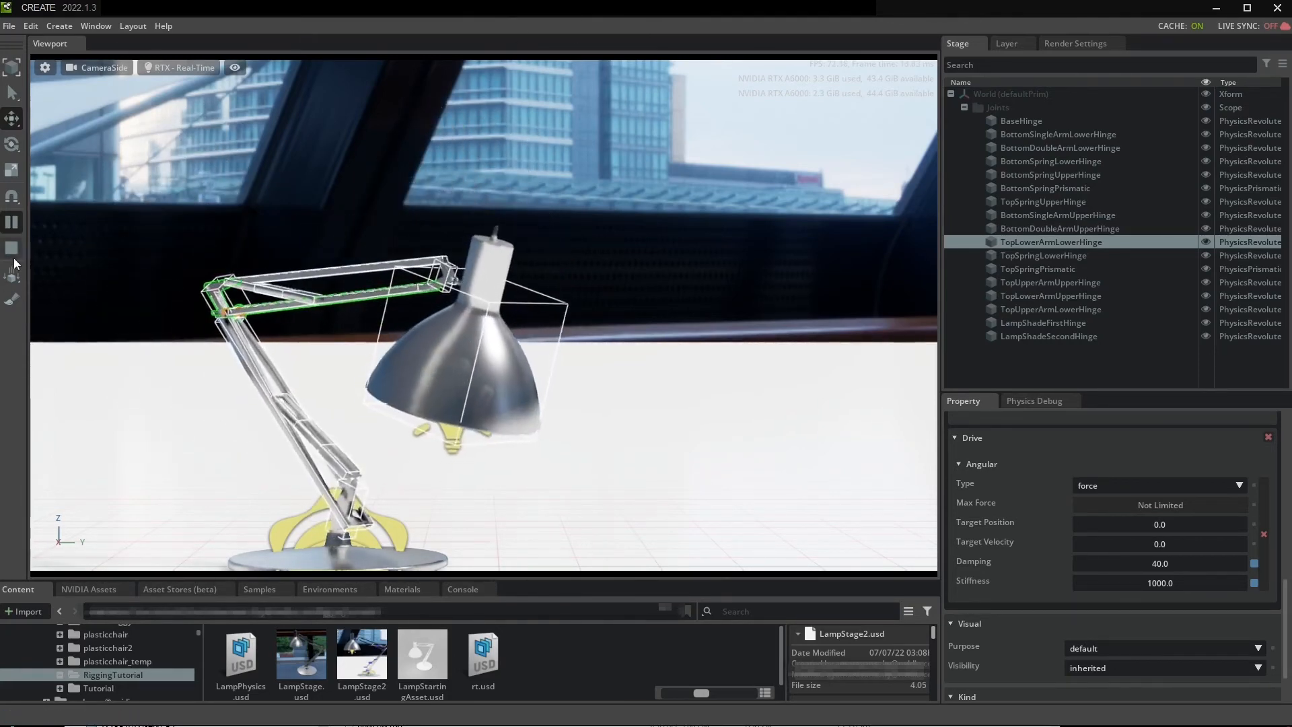
left_click(12, 251)
Step: Set BottomSingleArmUpperHinge's angular drive stiffness to 1000, run the physics simulation to test it, and reset the lamp
left_click(1050, 215)
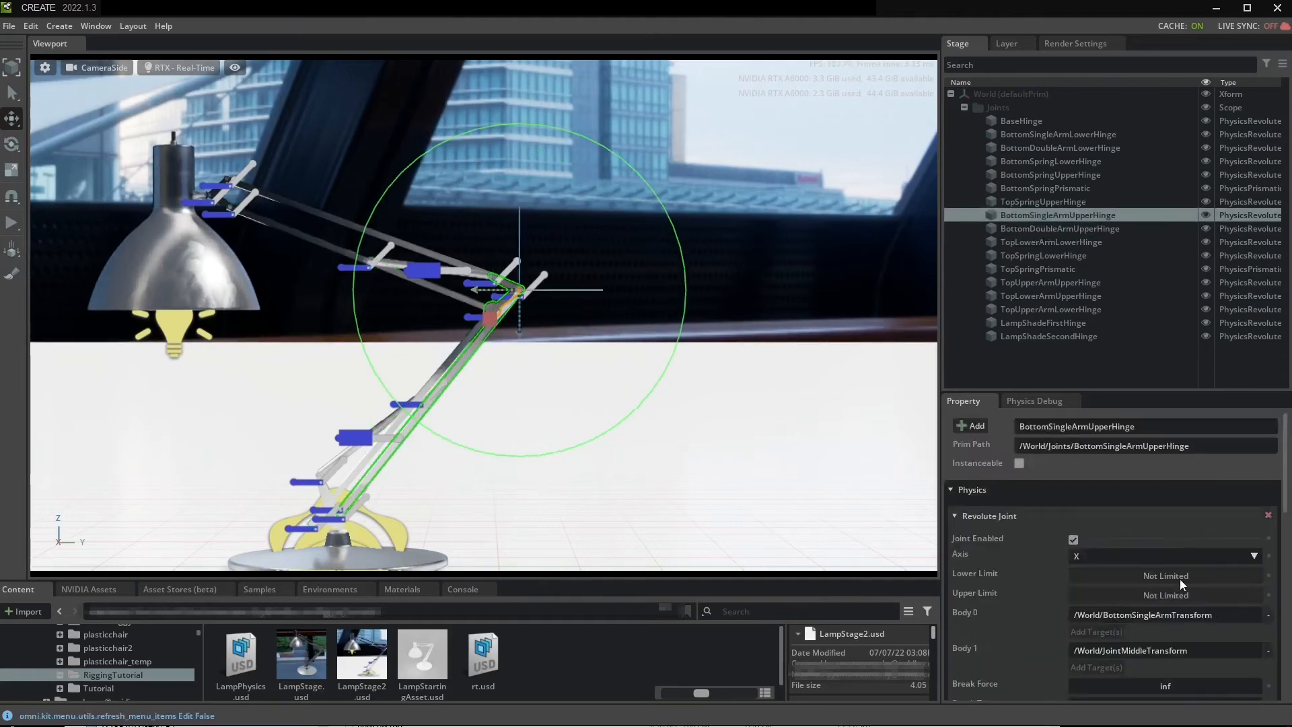
scroll(1184, 552, "down", 5)
left_click(1191, 529)
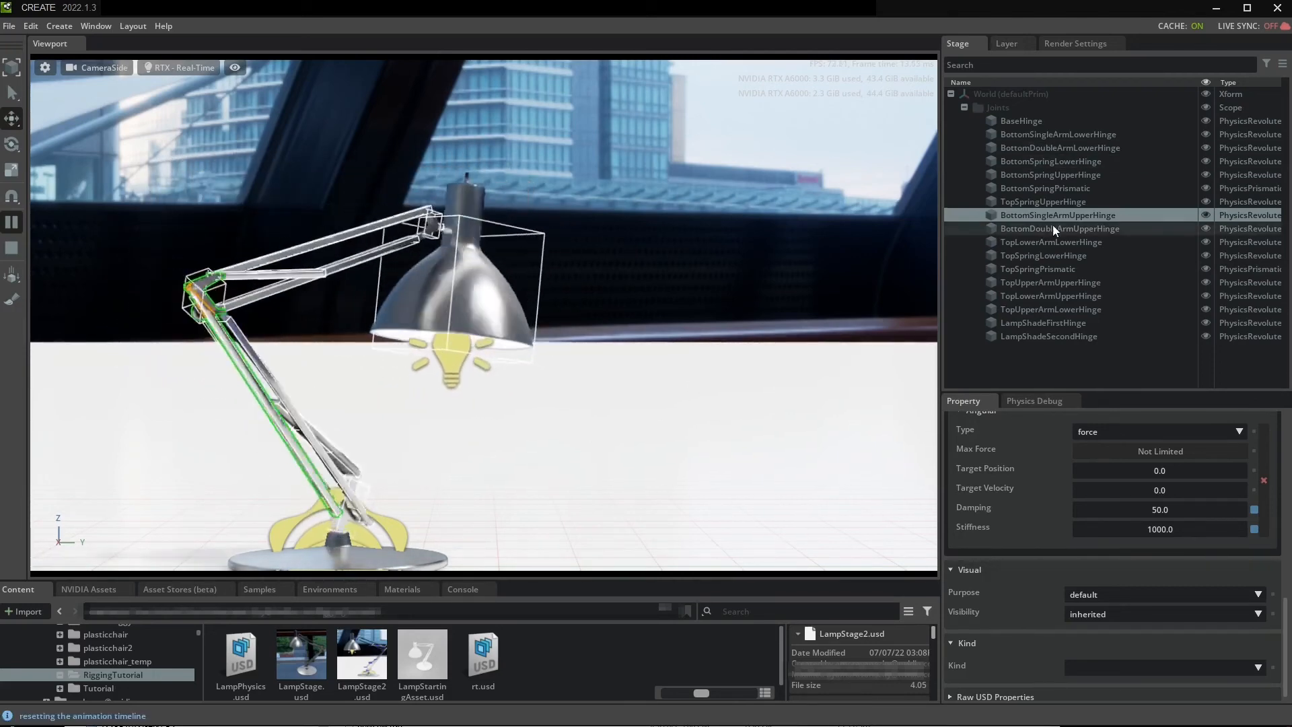
left_click(12, 251)
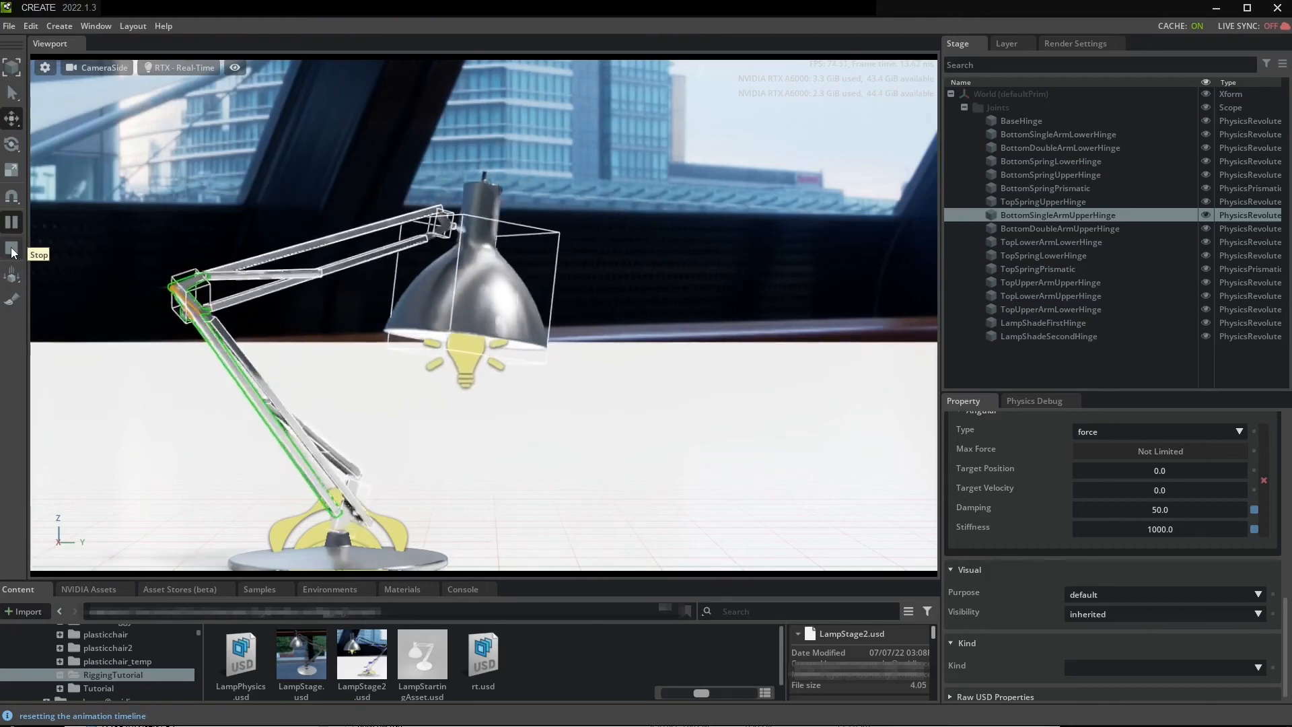
left_click(12, 250)
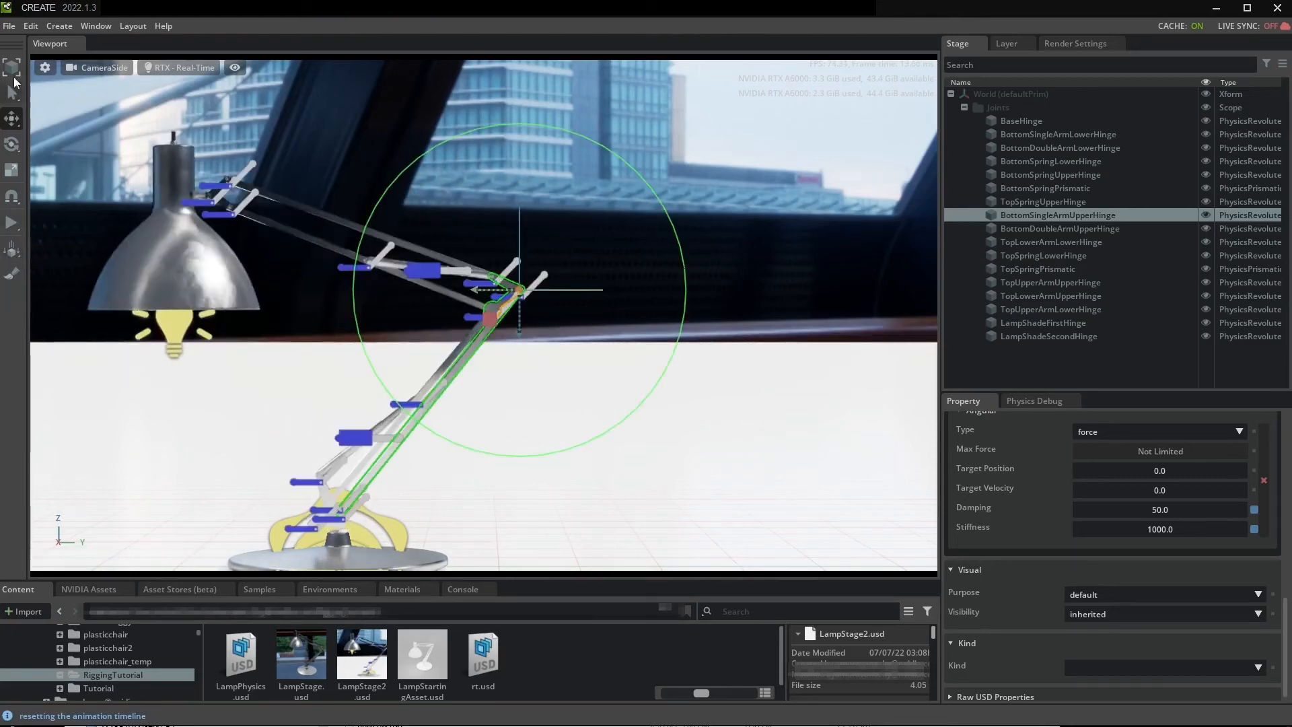
Step: Save the stage with all its modified files and display its layer list
left_click(8, 27)
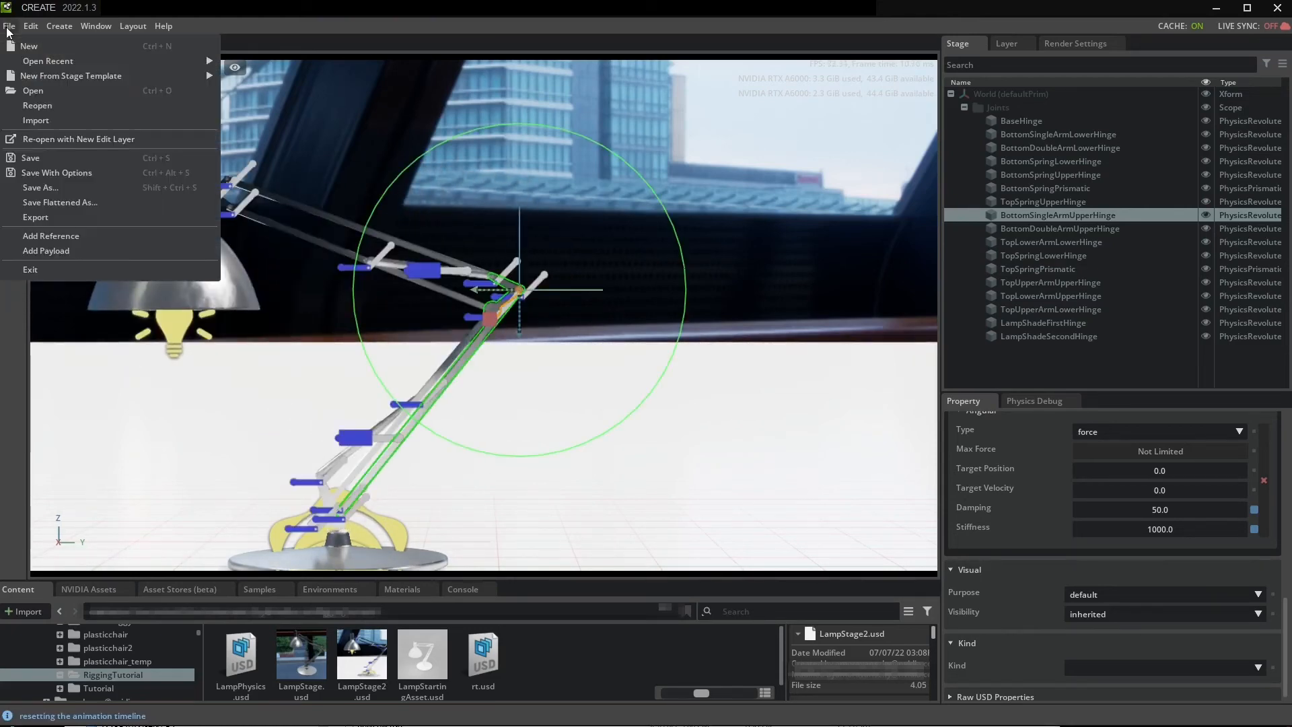
left_click(46, 156)
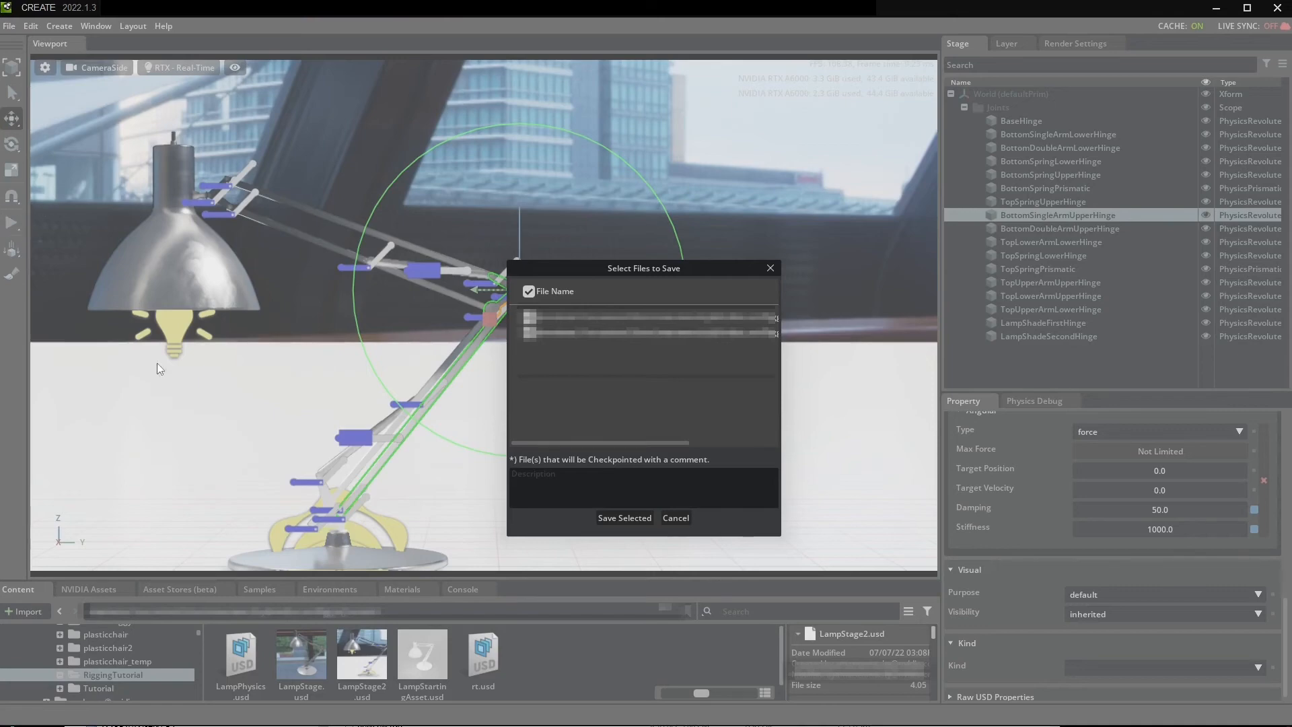
left_click(626, 517)
left_click(1023, 43)
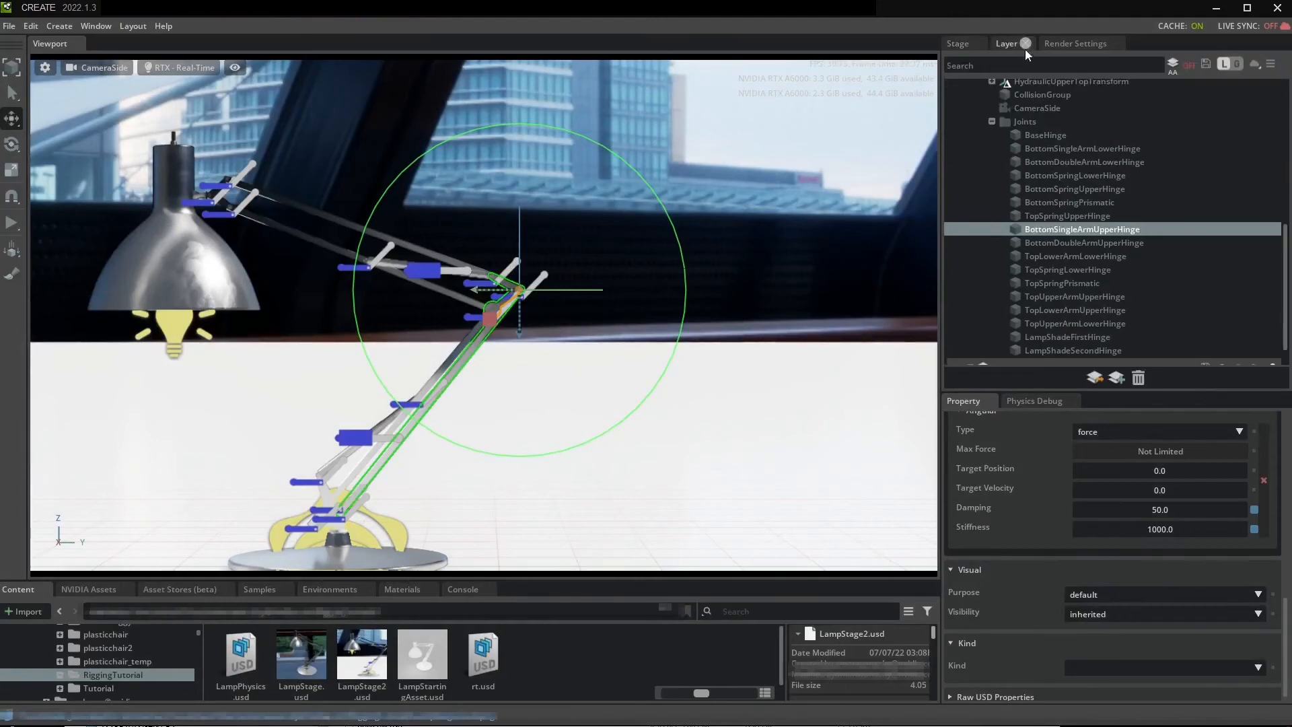
double_click(1084, 212)
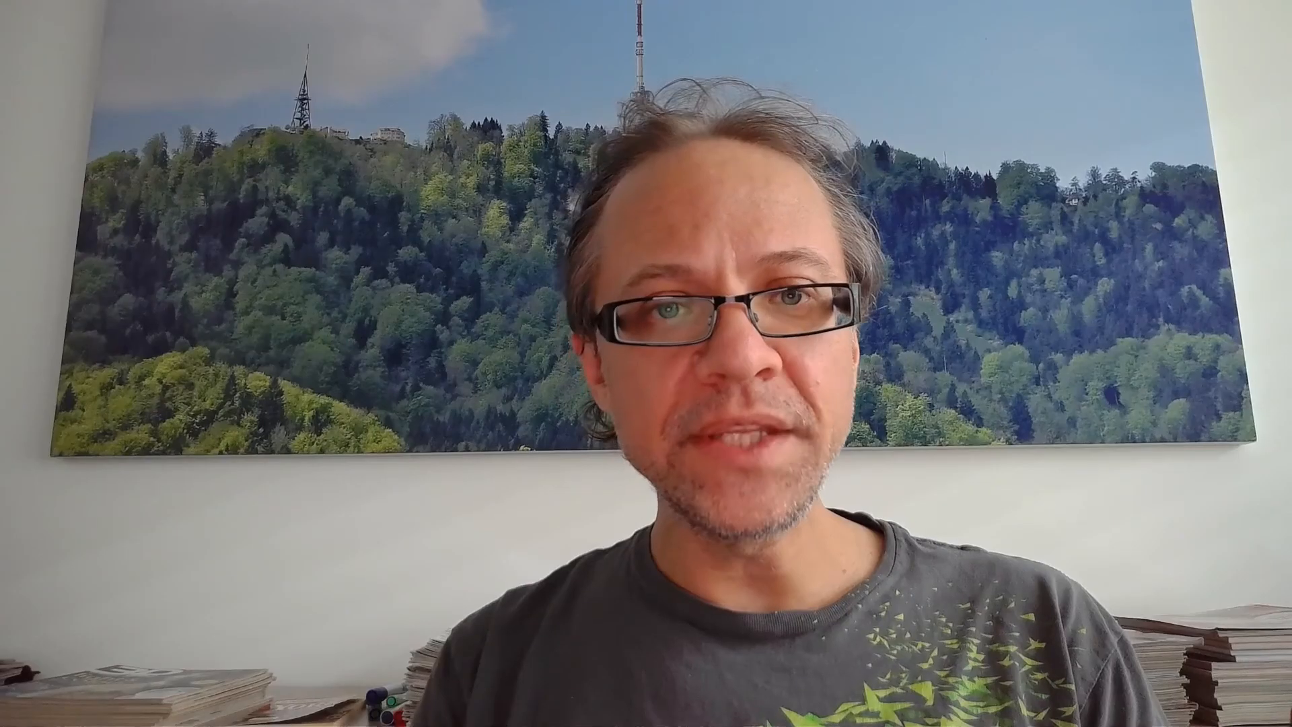